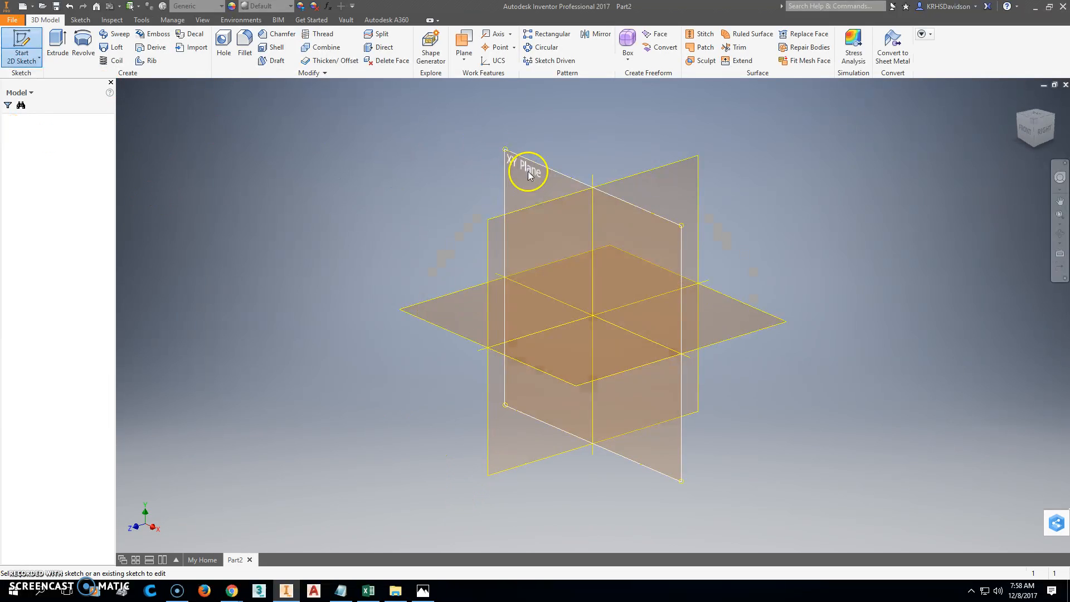
Sketch a circle with a diameter of .88 in on the XY plane, its centre placed near the origin.
click(84, 39)
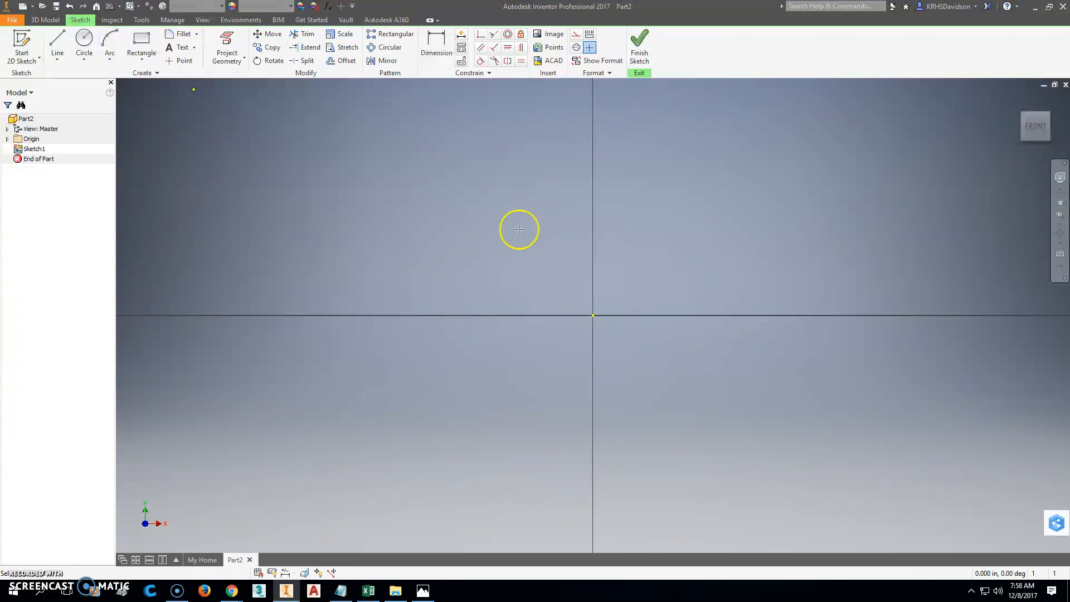
click(563, 288)
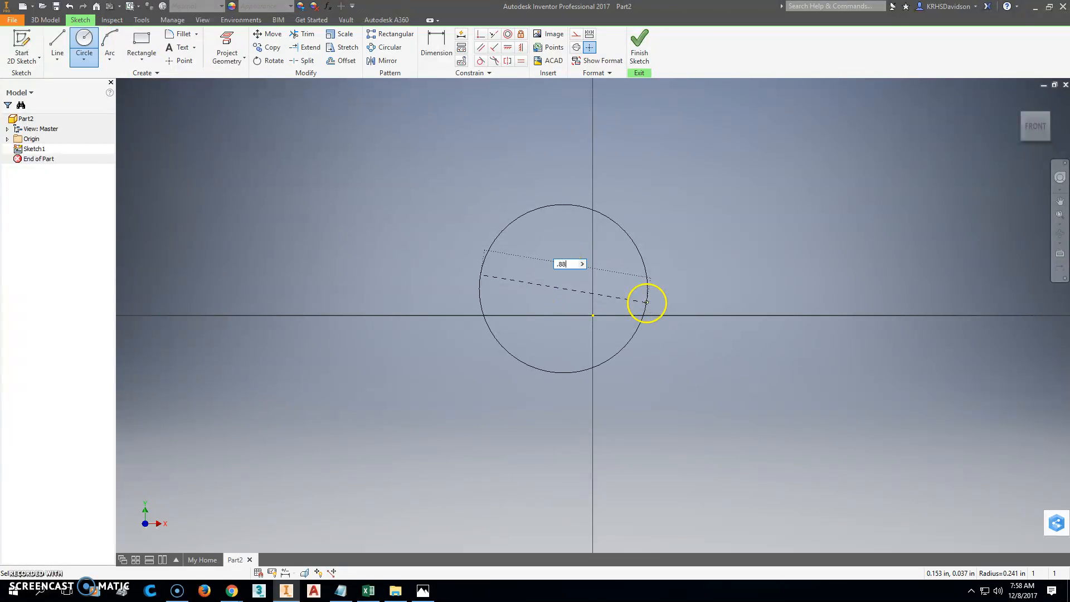
text(.88)
key(Return)
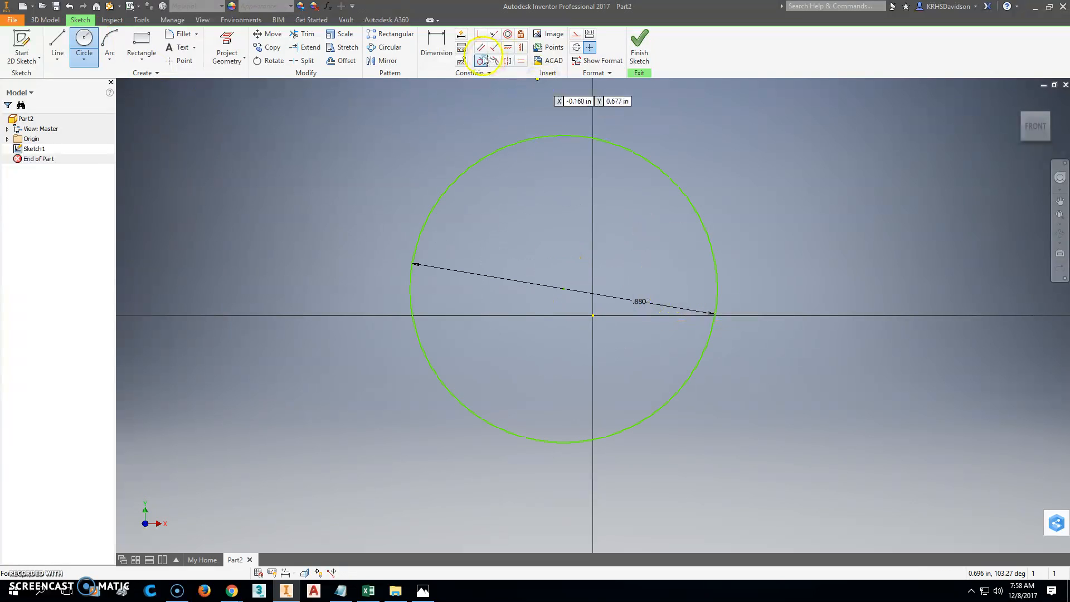
Make the circle's centre coincident with the sketch origin and finish the sketch.
click(481, 37)
click(564, 288)
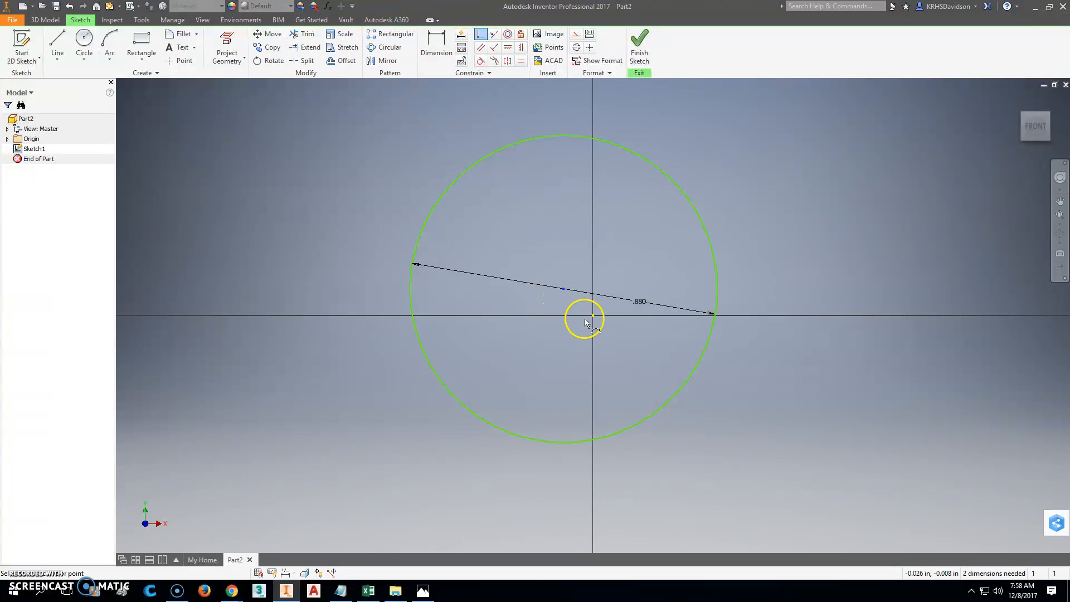
click(592, 315)
click(639, 47)
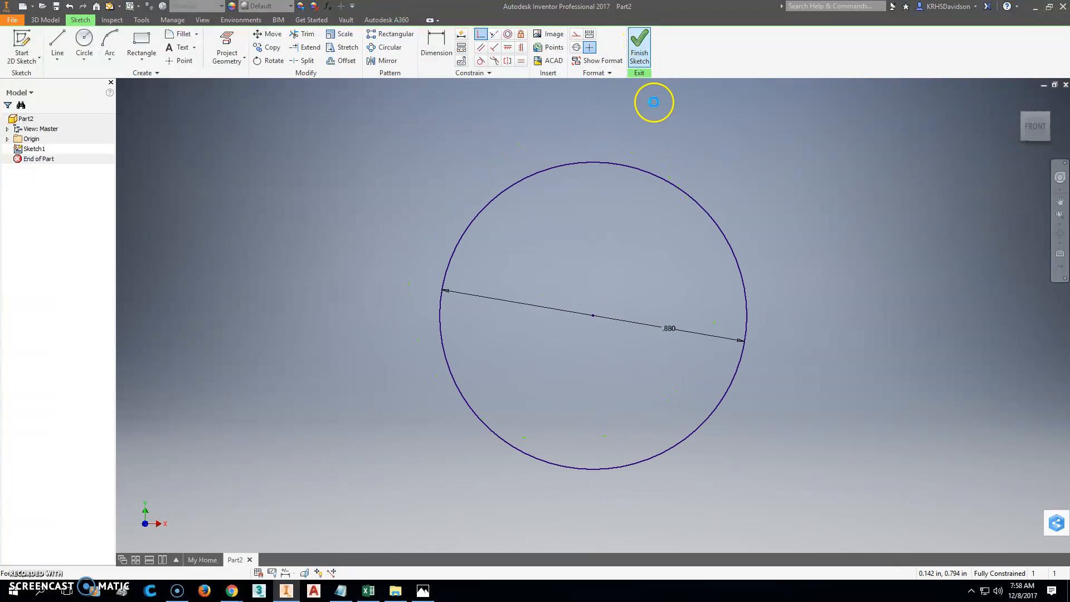
Check the body dimensions in the arbor drawing in Photos and, back in Inventor, extrude the circle 1.5 in in the reversed direction.
click(422, 591)
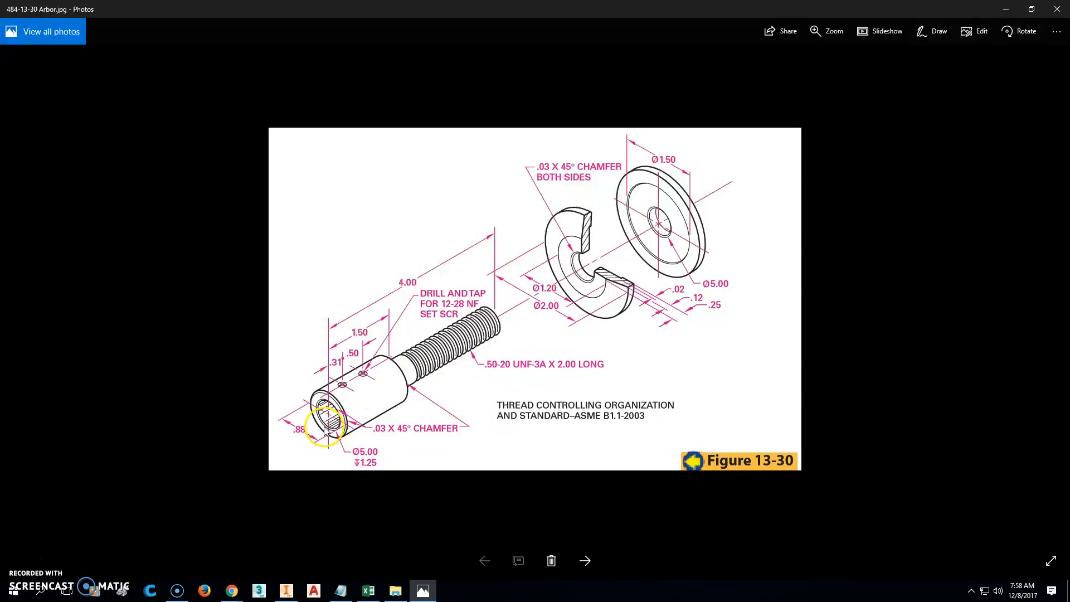
click(288, 592)
key(e)
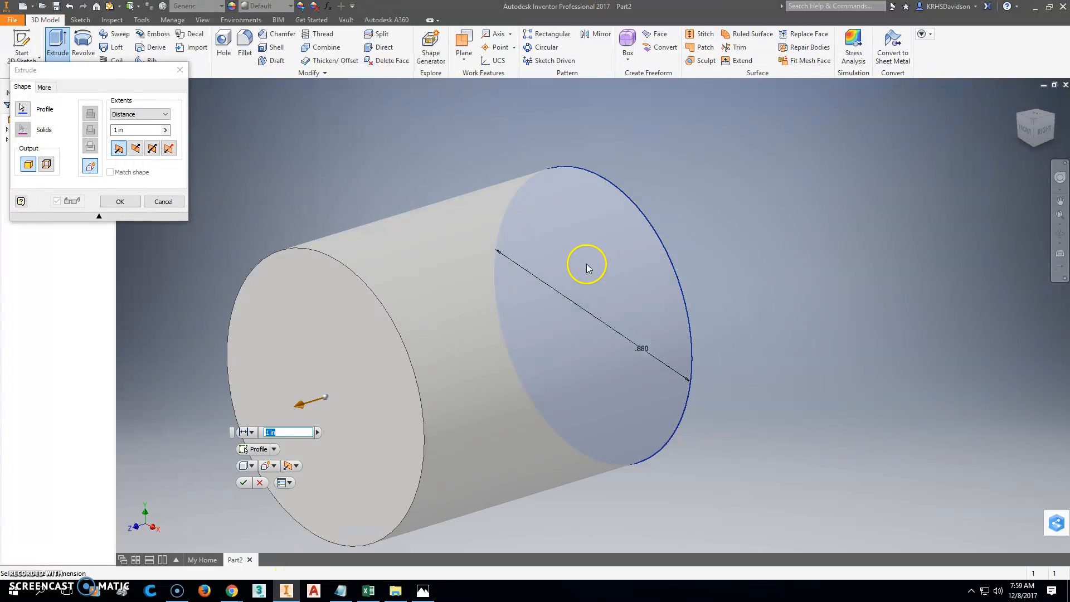
click(135, 148)
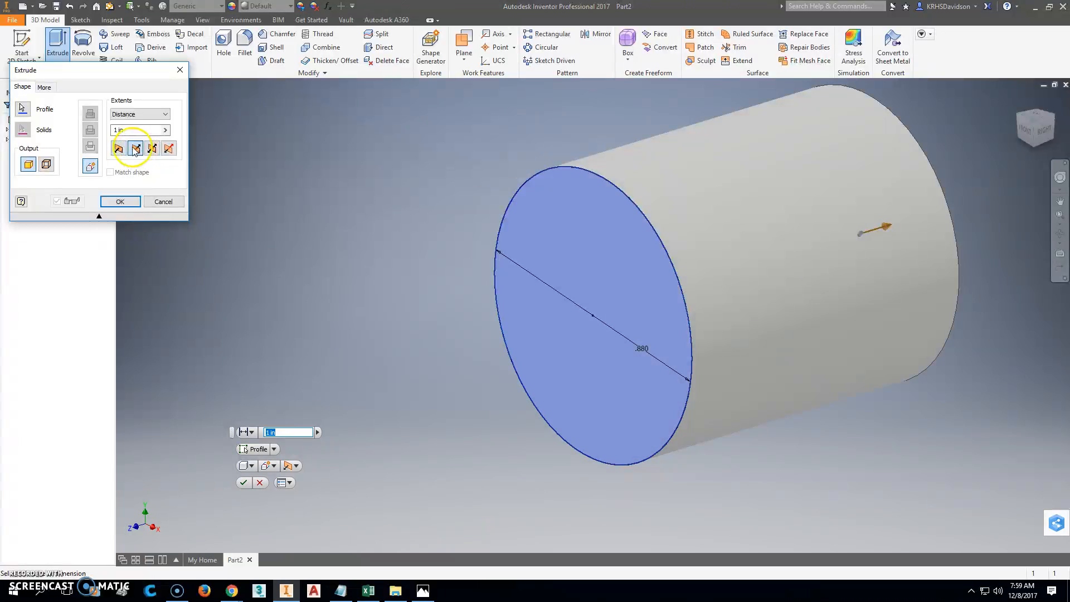
drag(128, 131, 82, 132)
text(1.5)
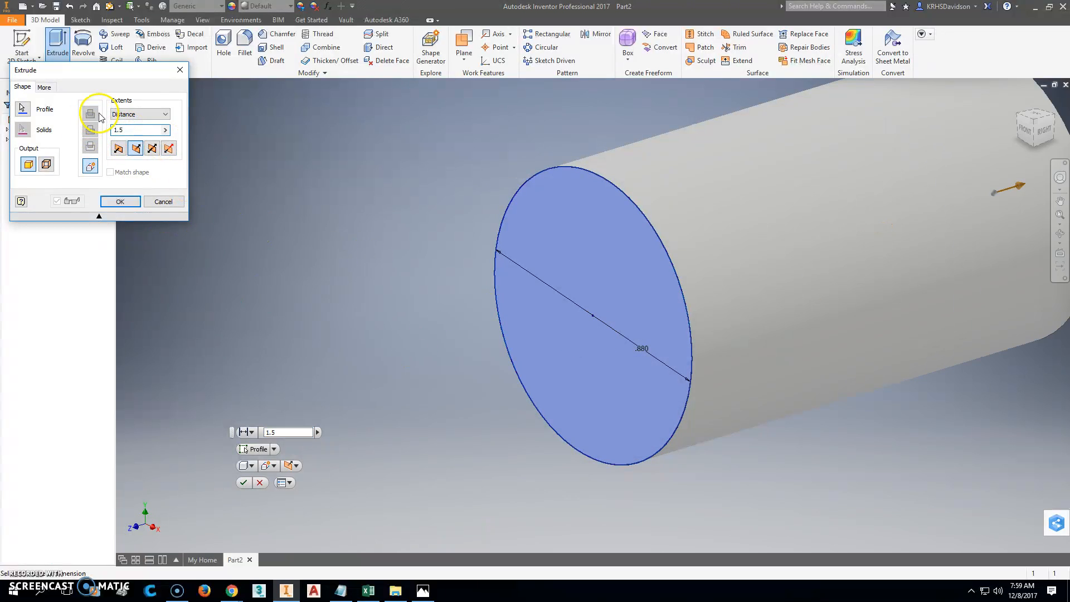
key(Return)
Start a sketch on the cylinder's front face and draw a circle with a diameter of .5 in near its centre.
middle_drag(576, 303, 279, 382)
scroll(215, 359, up, 3)
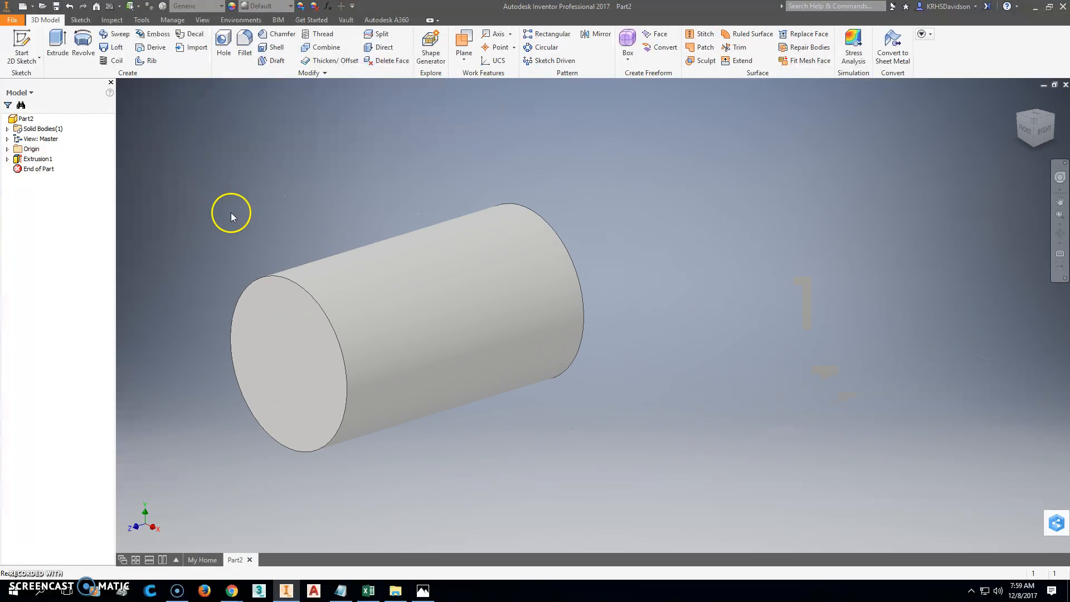
right_click(299, 372)
click(302, 406)
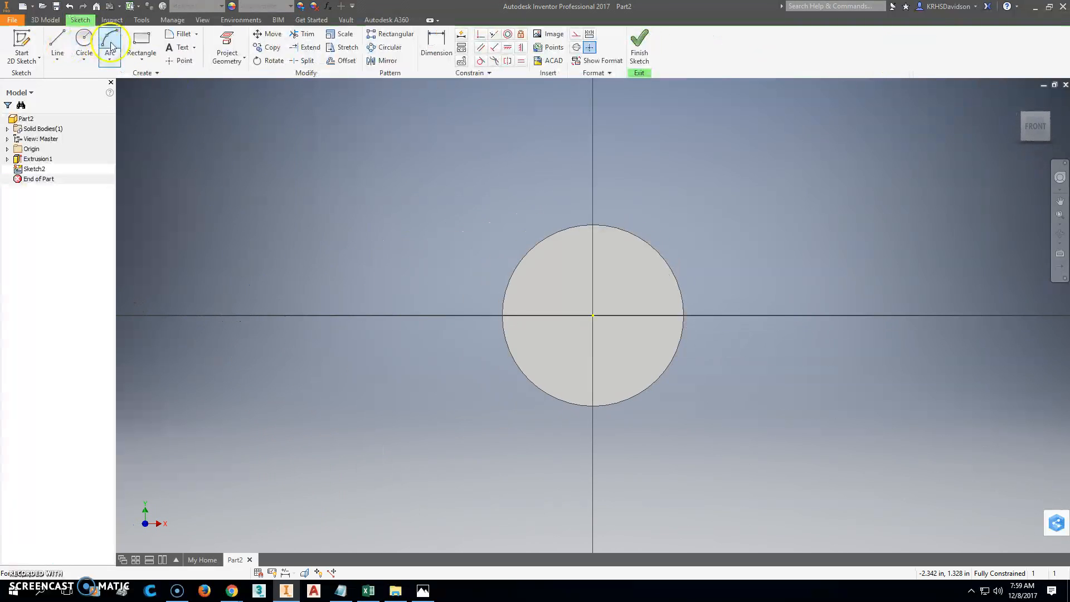
click(84, 40)
click(578, 316)
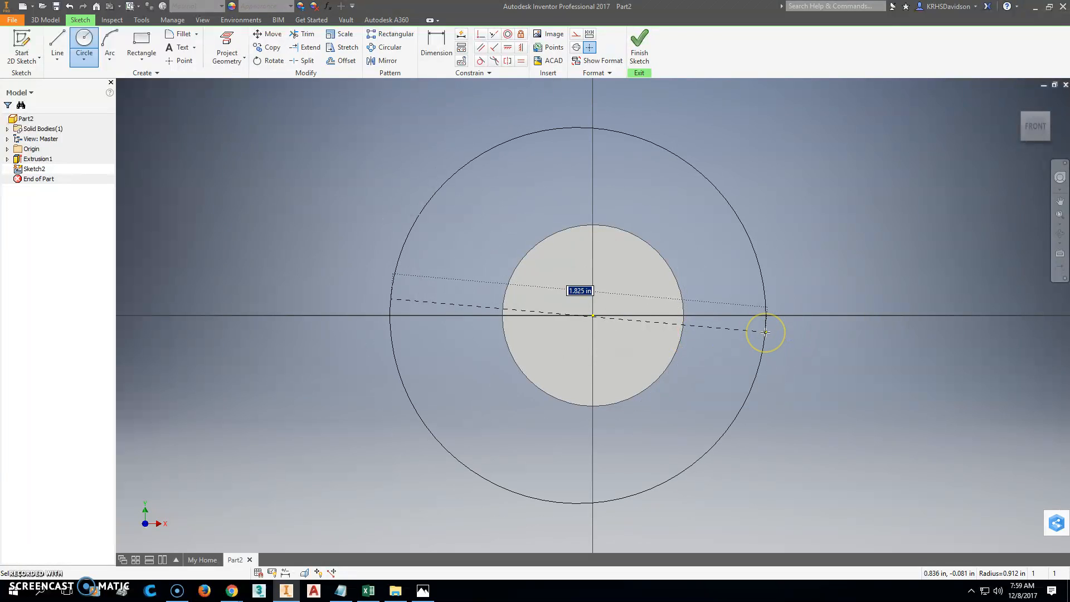
text(.5)
key(Return)
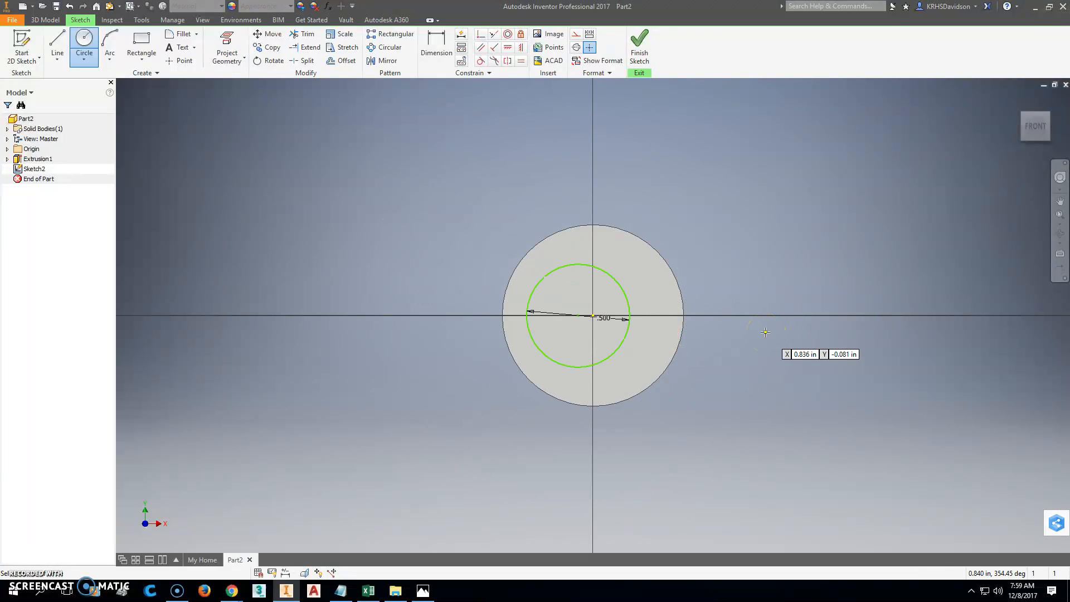
Make the .5 in circle concentric with the cylinder's circular edge and finish the sketch.
click(508, 35)
click(605, 268)
click(643, 240)
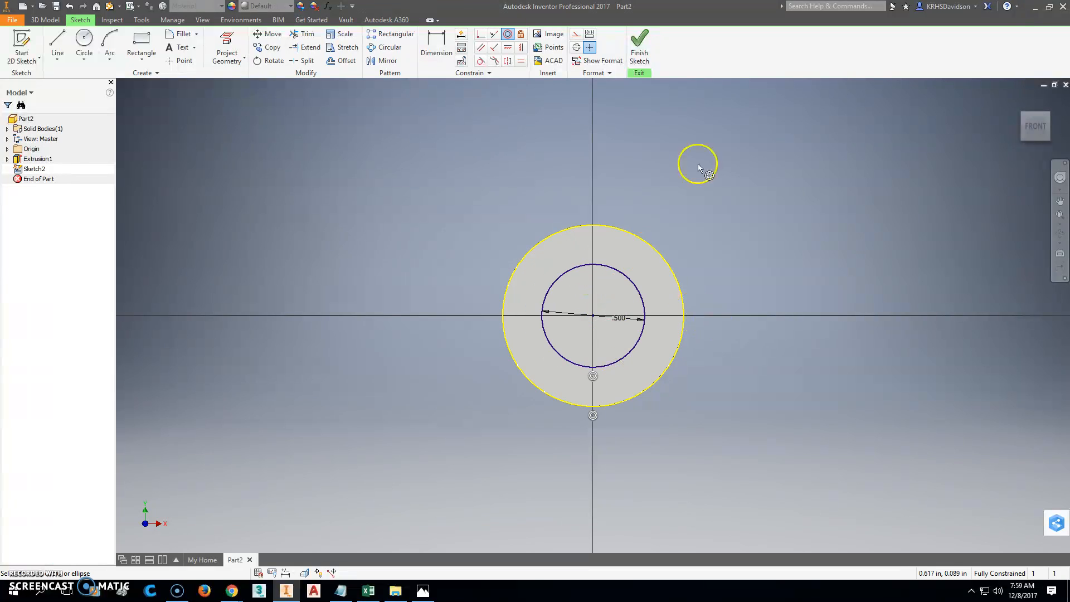
click(639, 53)
Cut the .5 in circle 1.25 in deep into the cylinder, checking the bore callout in the arbor drawing in Photos.
click(57, 45)
click(297, 362)
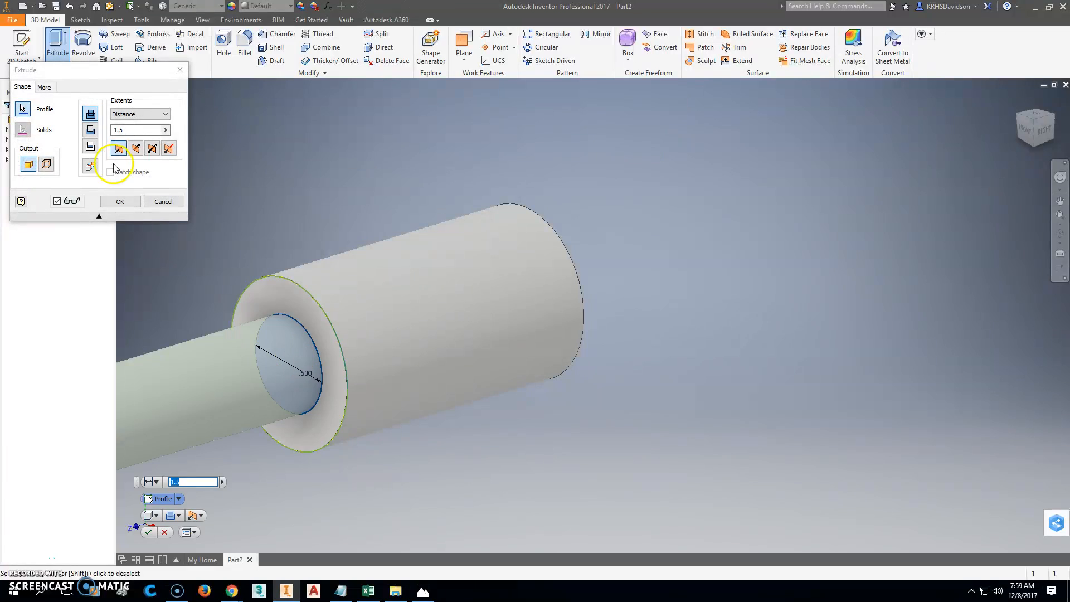
click(89, 129)
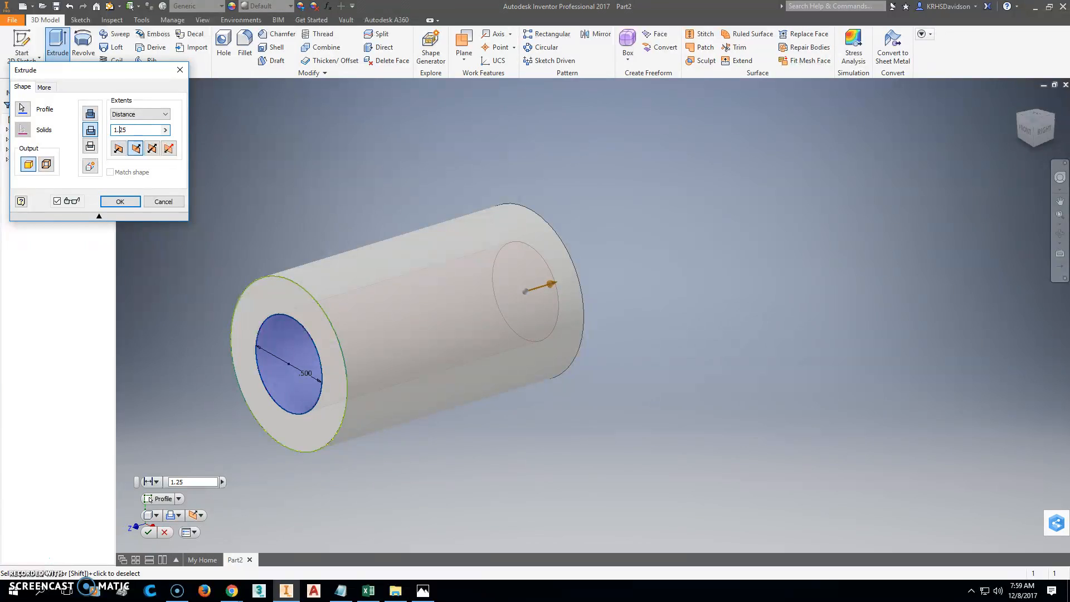
click(422, 590)
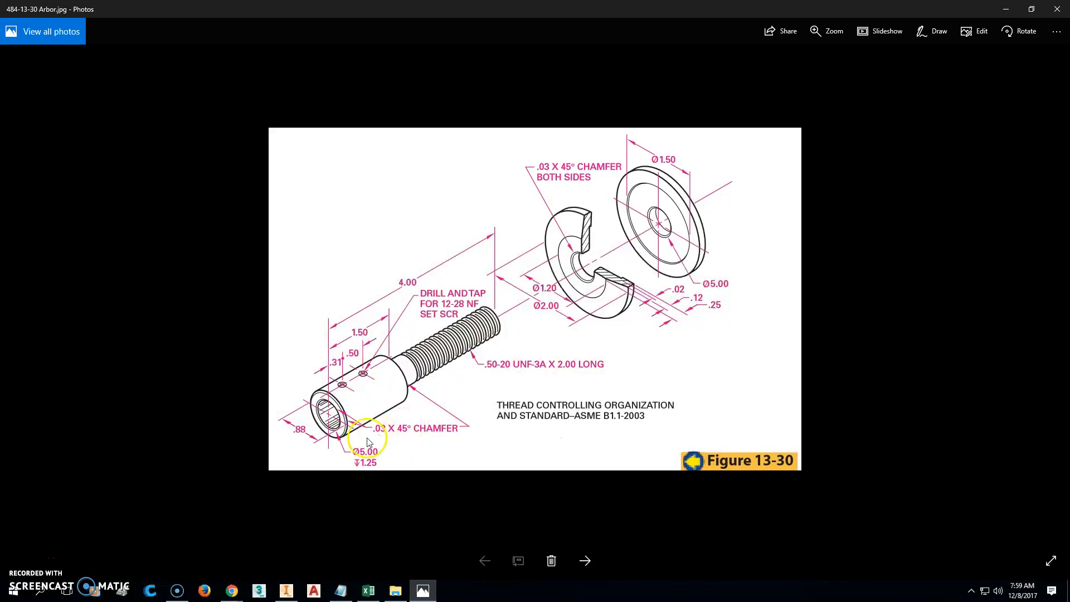
click(288, 592)
click(124, 201)
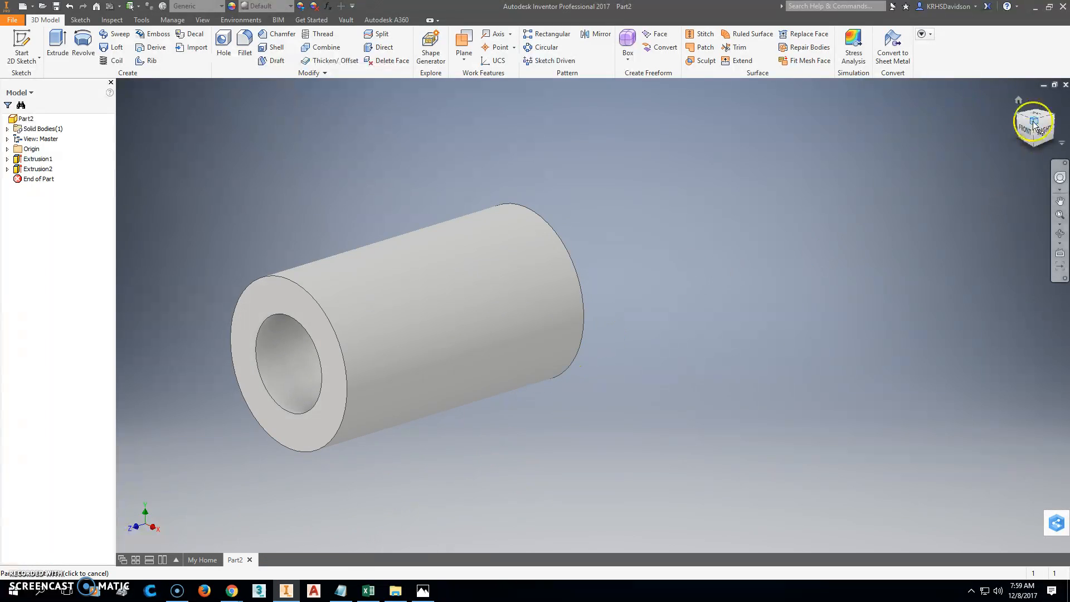
Start a sketch on the cylinder's solid back face and draw a circle with a diameter of .5 in near its centre.
click(1052, 118)
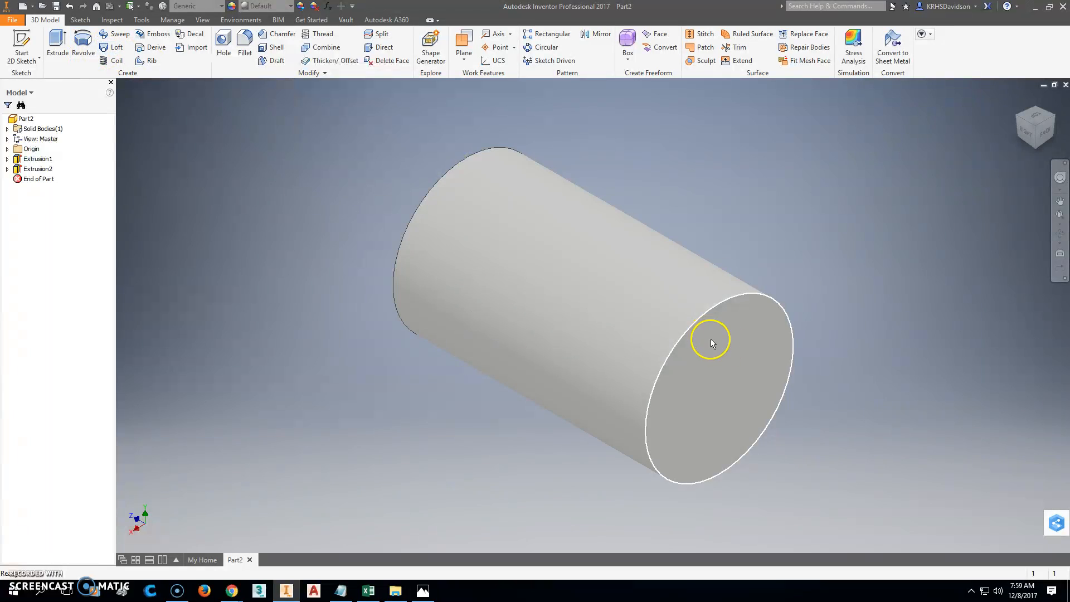
right_click(710, 366)
click(716, 398)
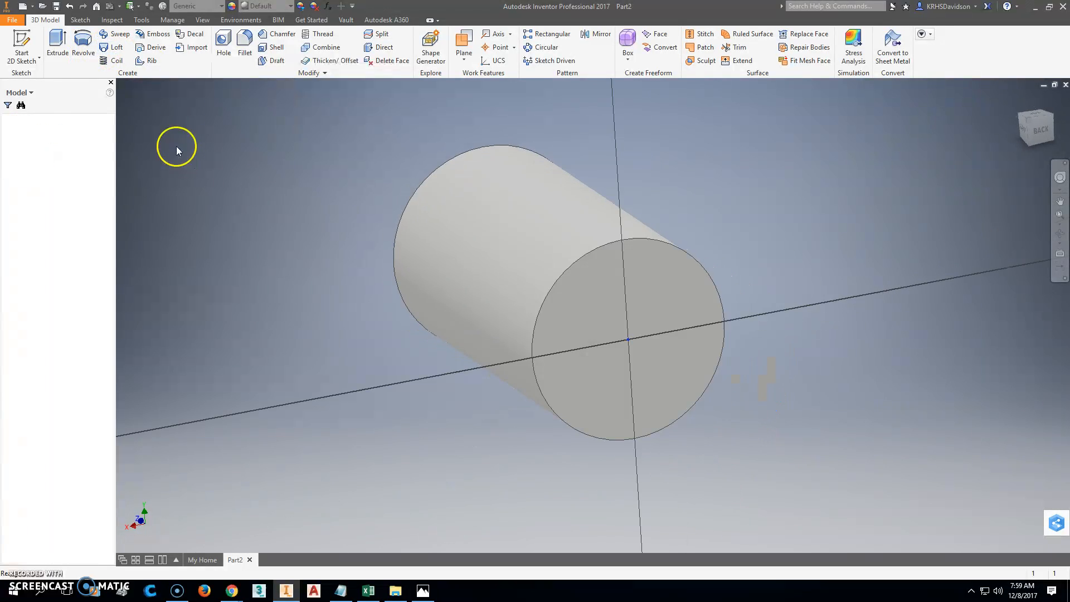
click(84, 50)
click(585, 306)
text(.5)
key(Return)
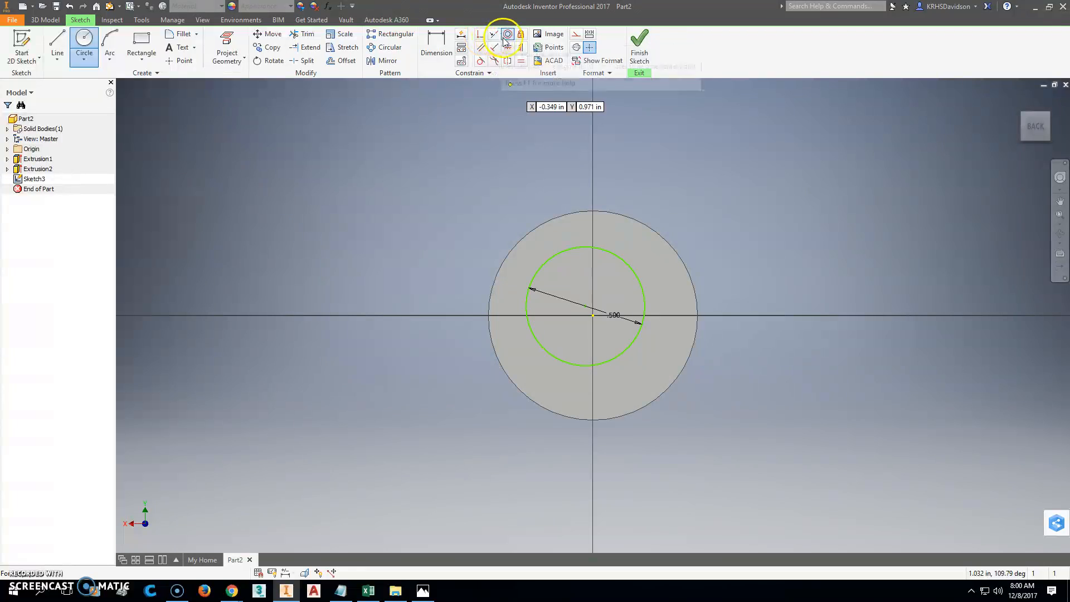
Constrain the back-face circle's centre to the sketch origin with a coincident constraint and finish the sketch.
click(482, 35)
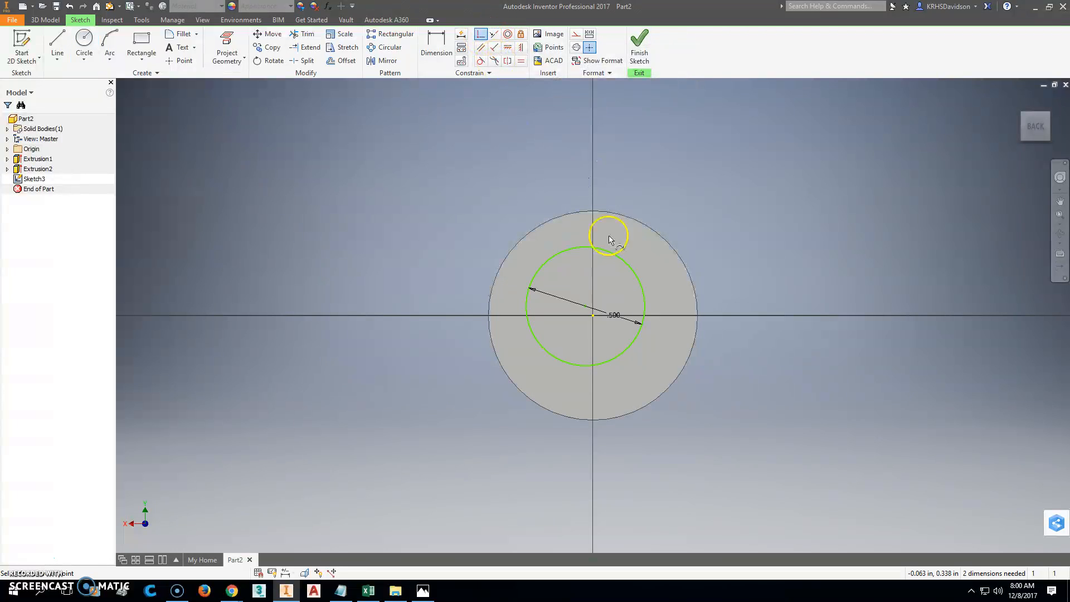
click(585, 306)
click(593, 315)
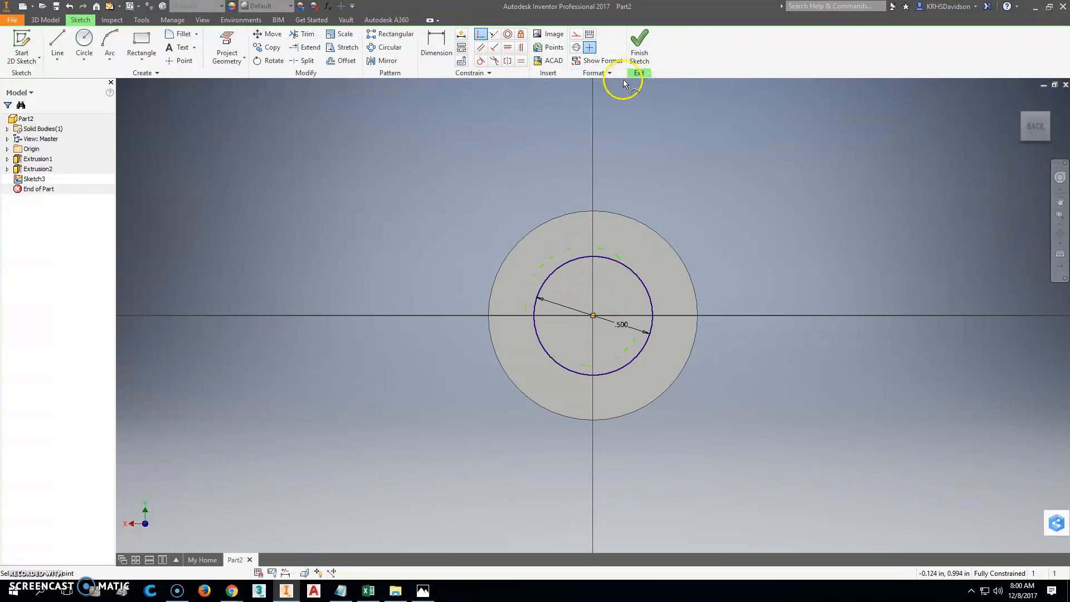
click(640, 54)
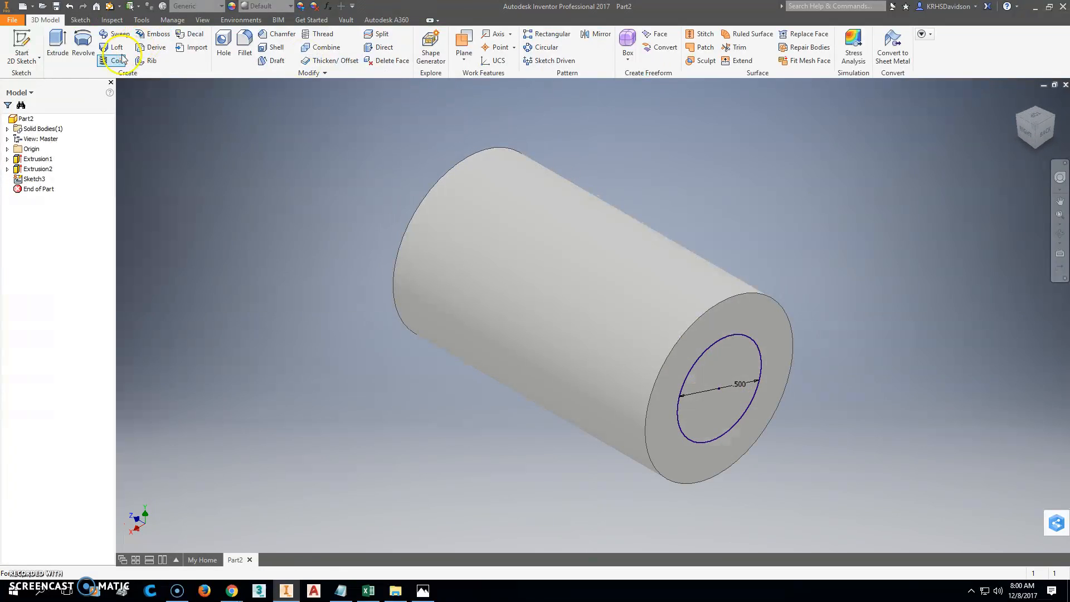
Extrude the back-face circle outward as a joined shaft with a distance of 4-1.5.
click(58, 45)
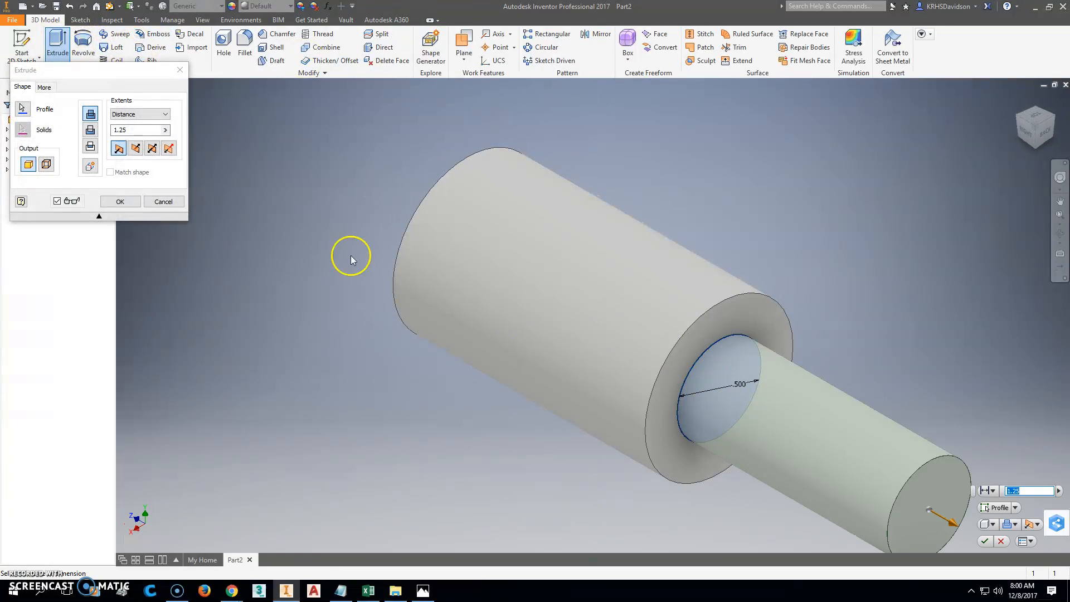
click(121, 128)
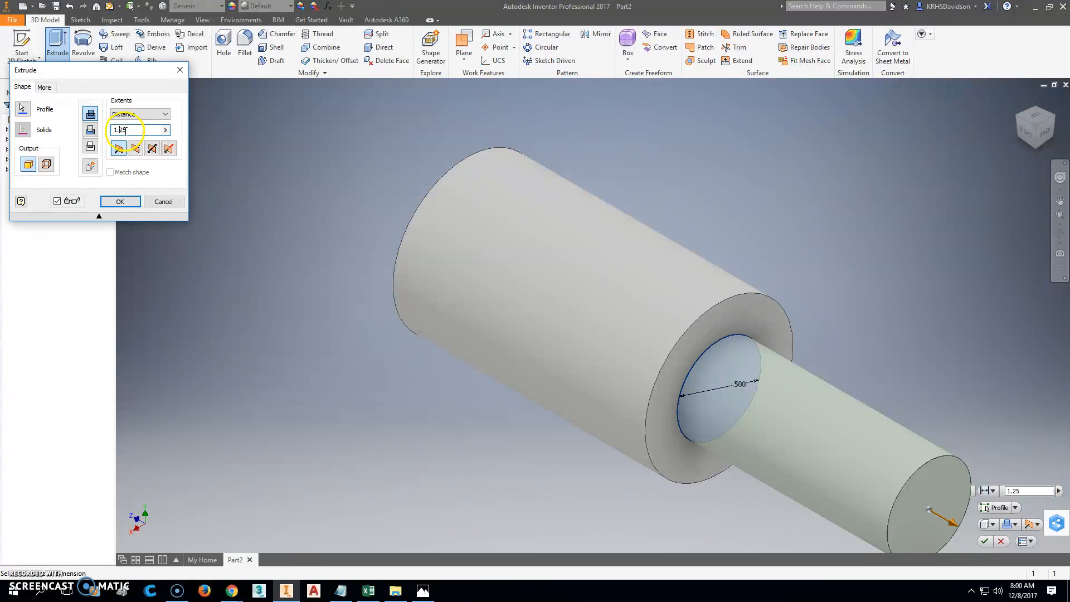
click(114, 129)
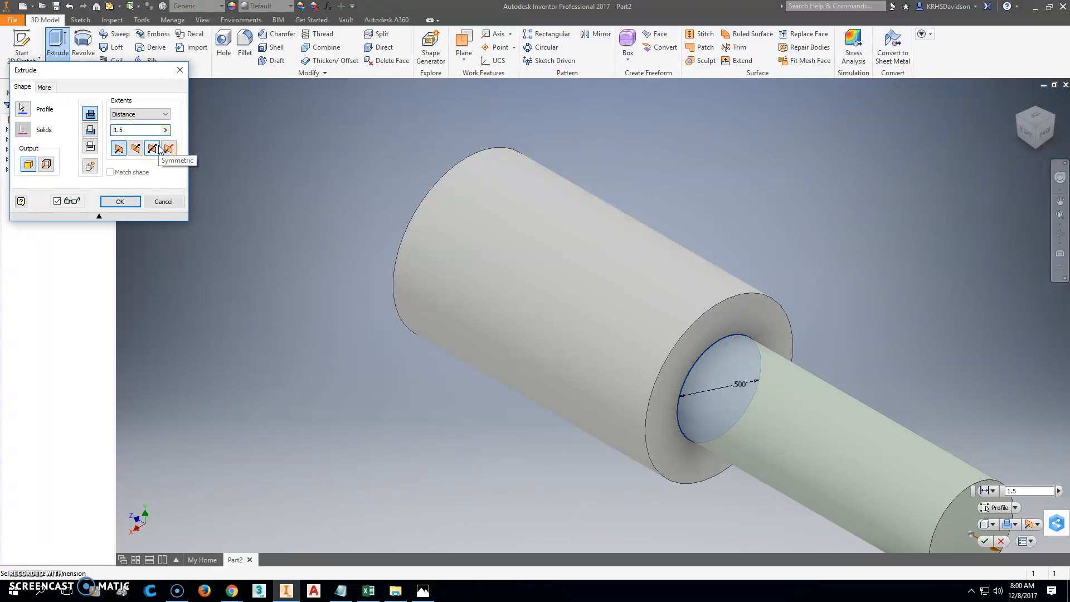
text(4-)
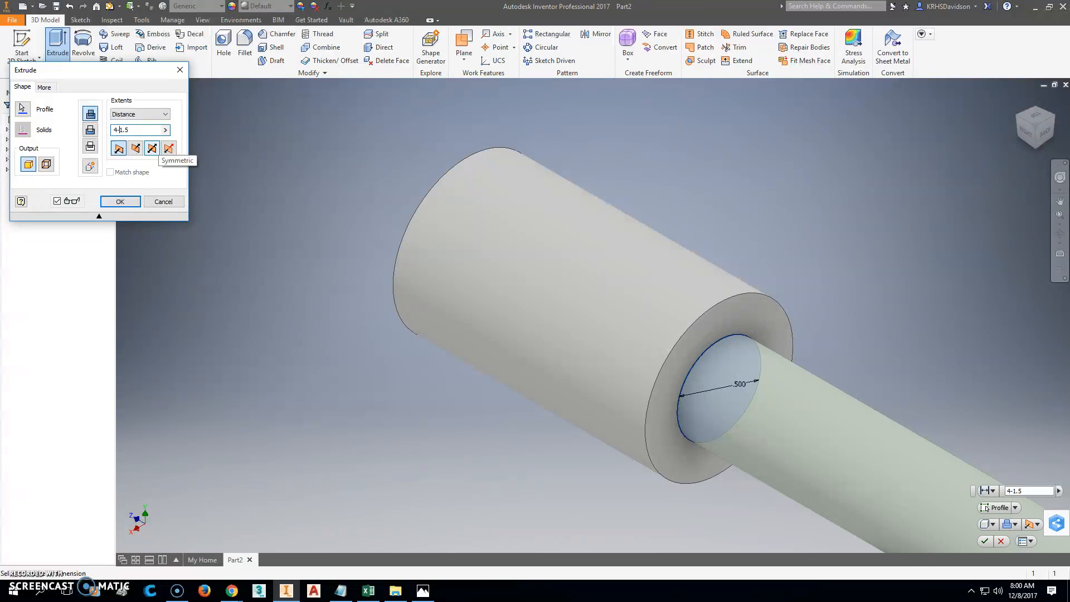
click(117, 201)
Check the set-screw hole dimensions in the arbor drawing in Photos, and start a sketch on the XZ plane in Inventor with sliced graphics.
scroll(531, 408, up, 5)
middle_drag(559, 402, 399, 320)
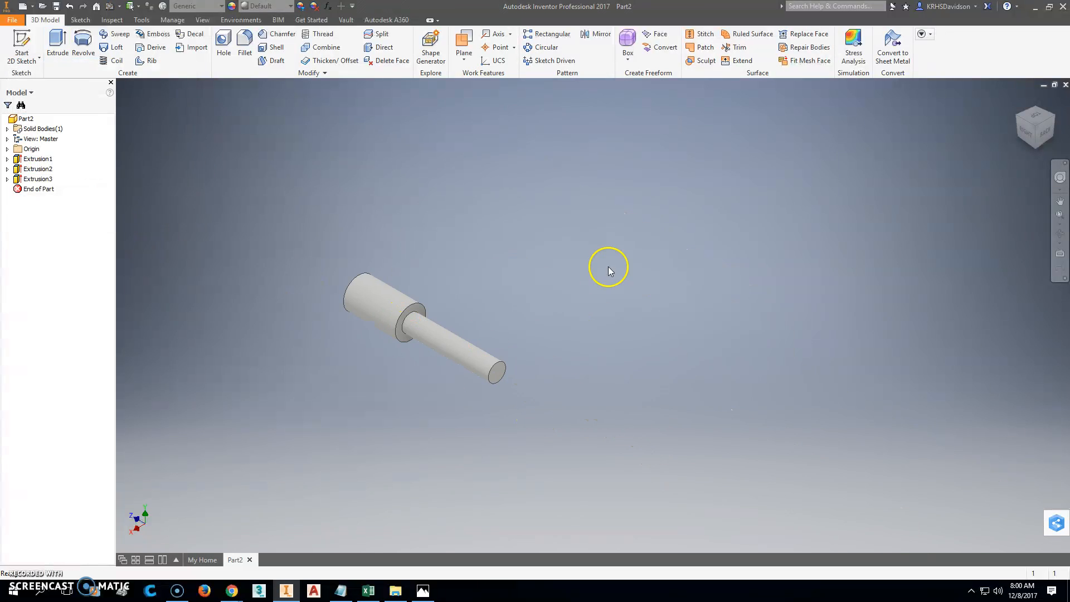
click(423, 590)
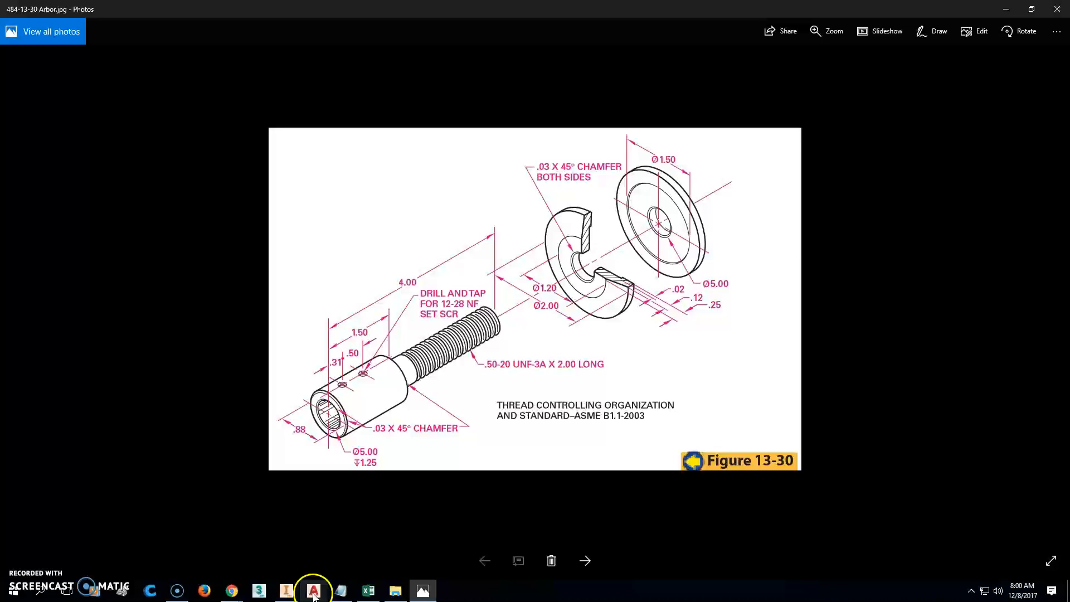
mouse_move(289, 596)
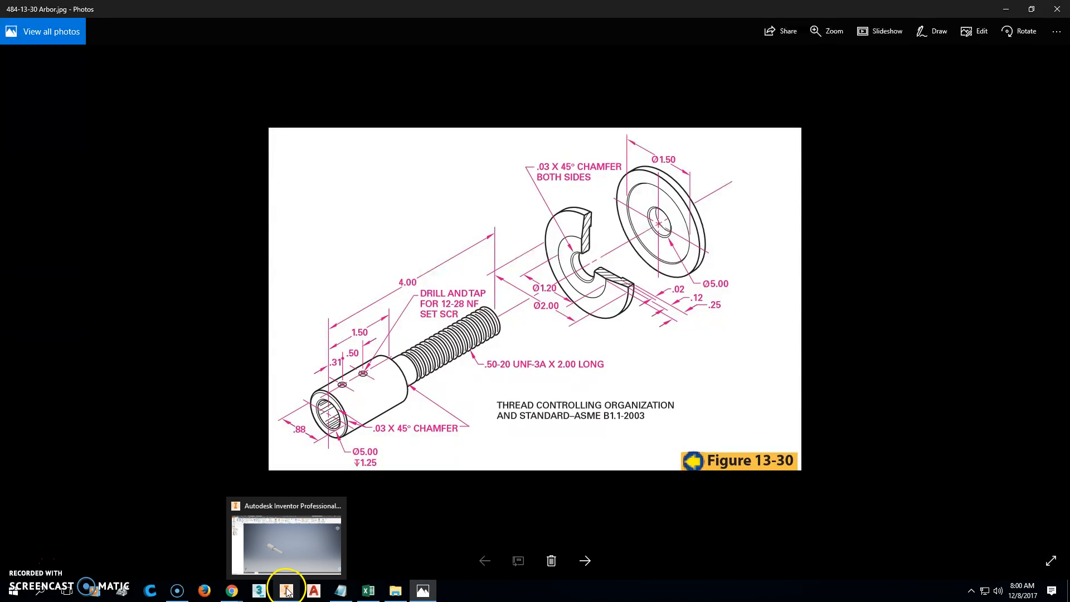
click(293, 595)
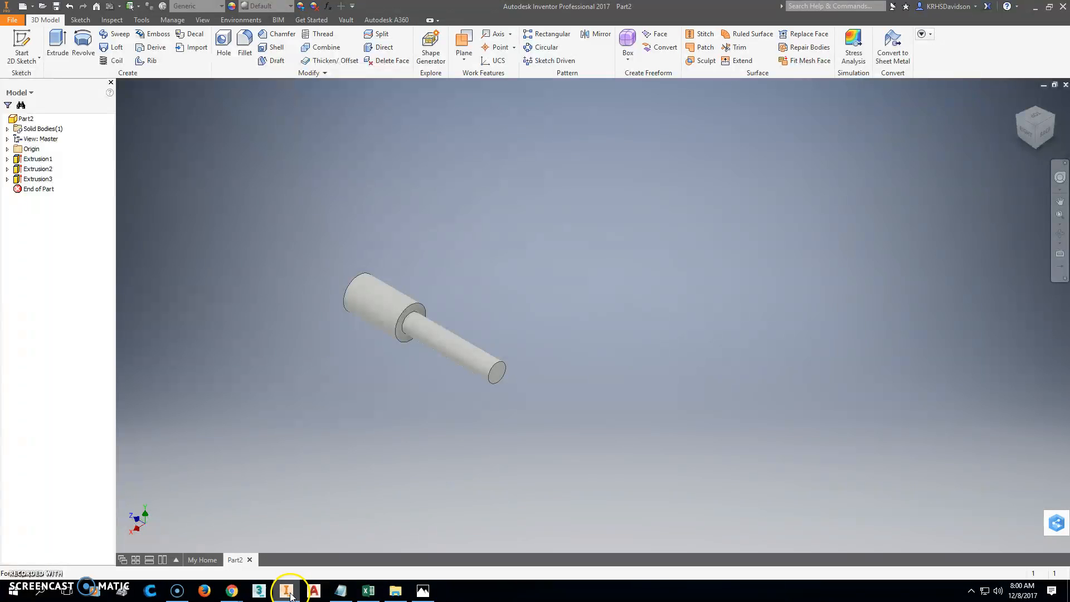
click(1019, 118)
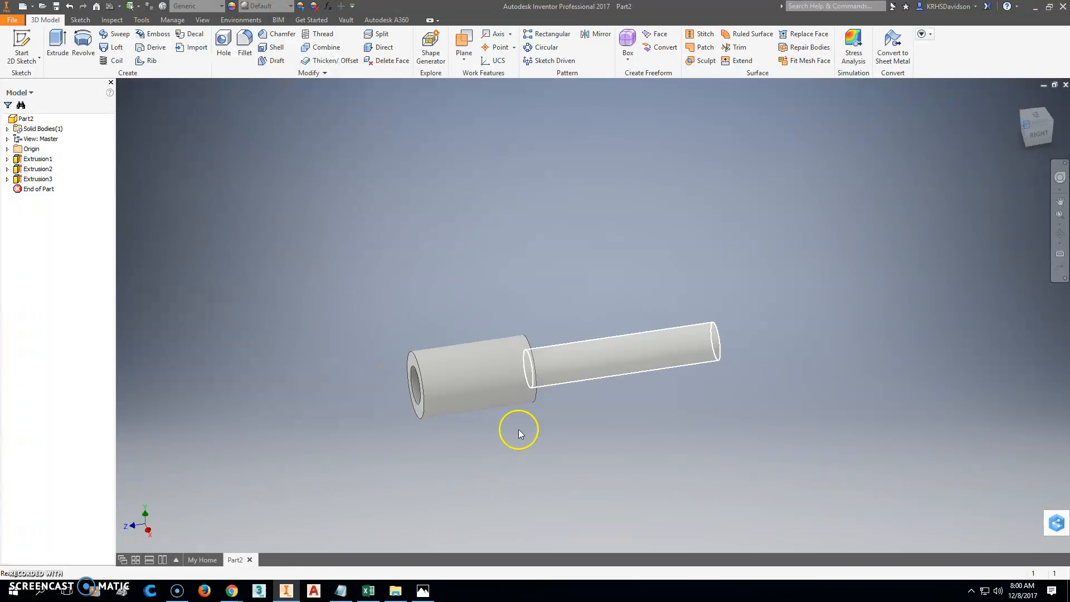
click(8, 149)
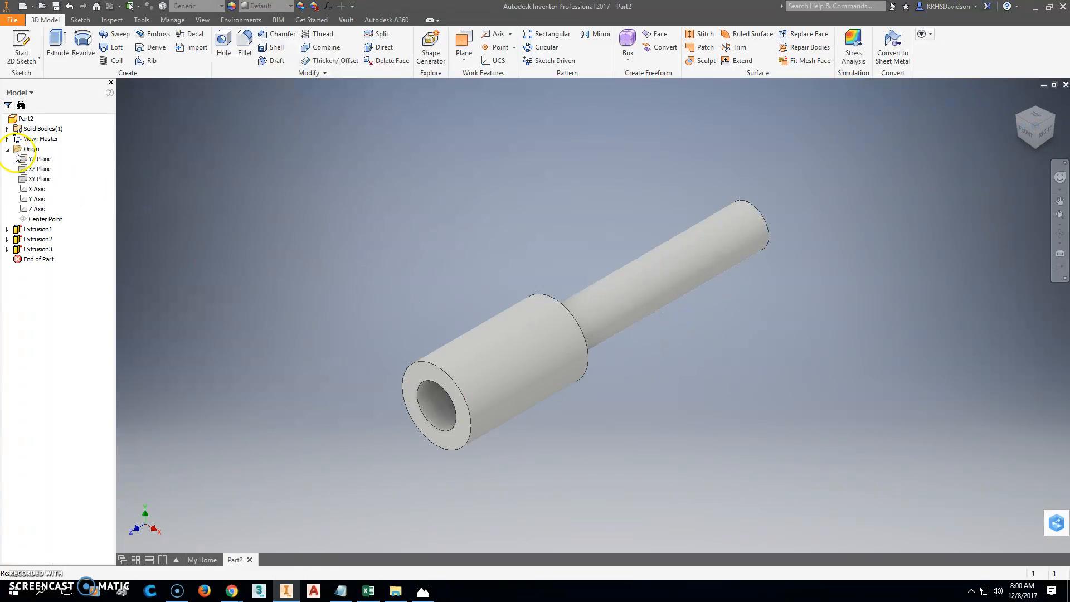
click(39, 169)
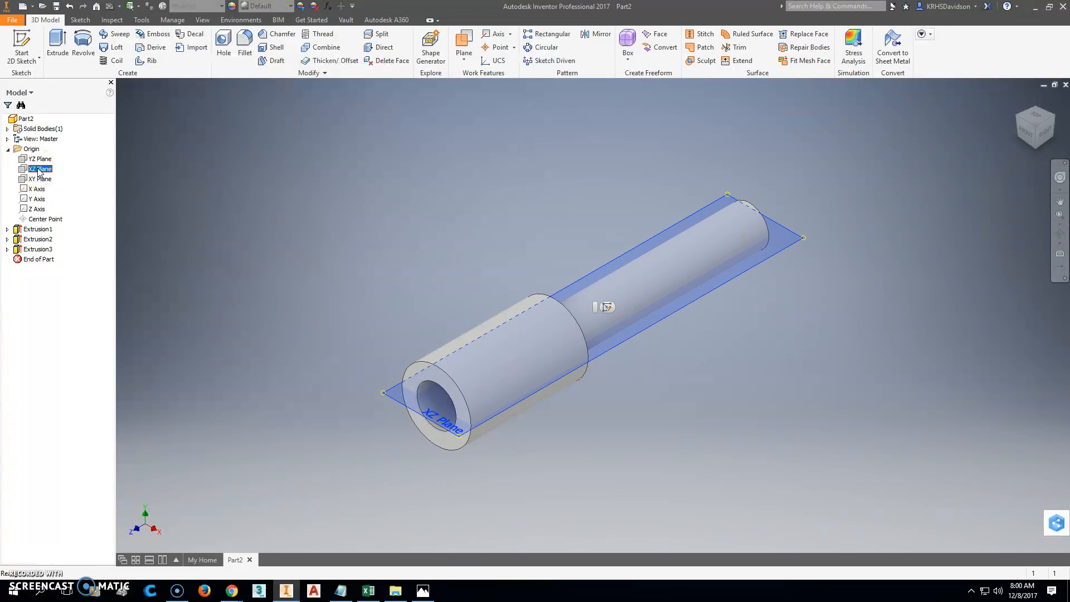
right_click(39, 173)
click(70, 186)
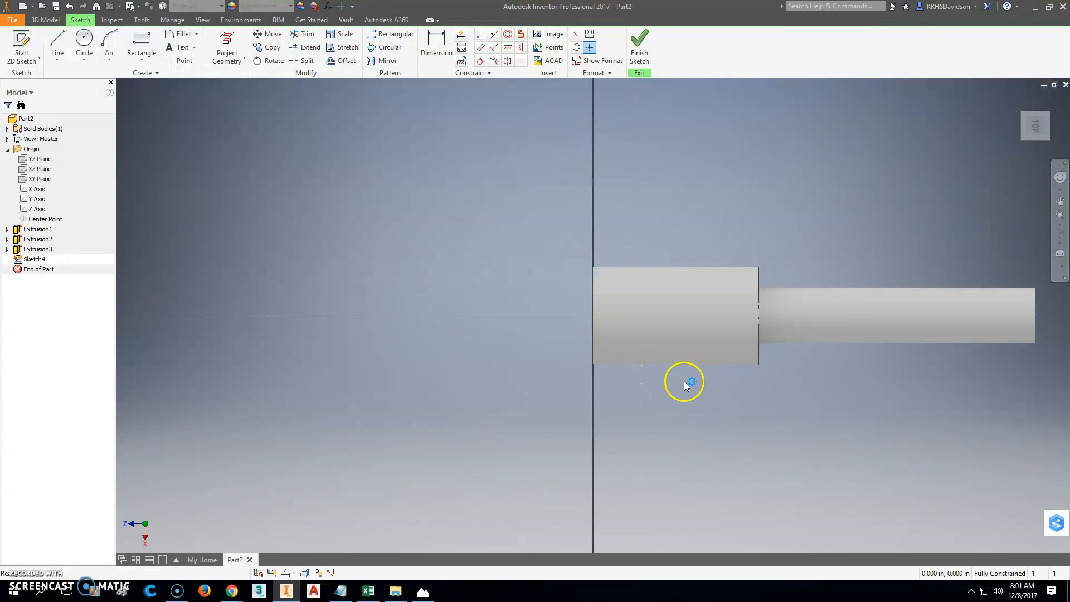
key(F7)
middle_drag(744, 403, 568, 407)
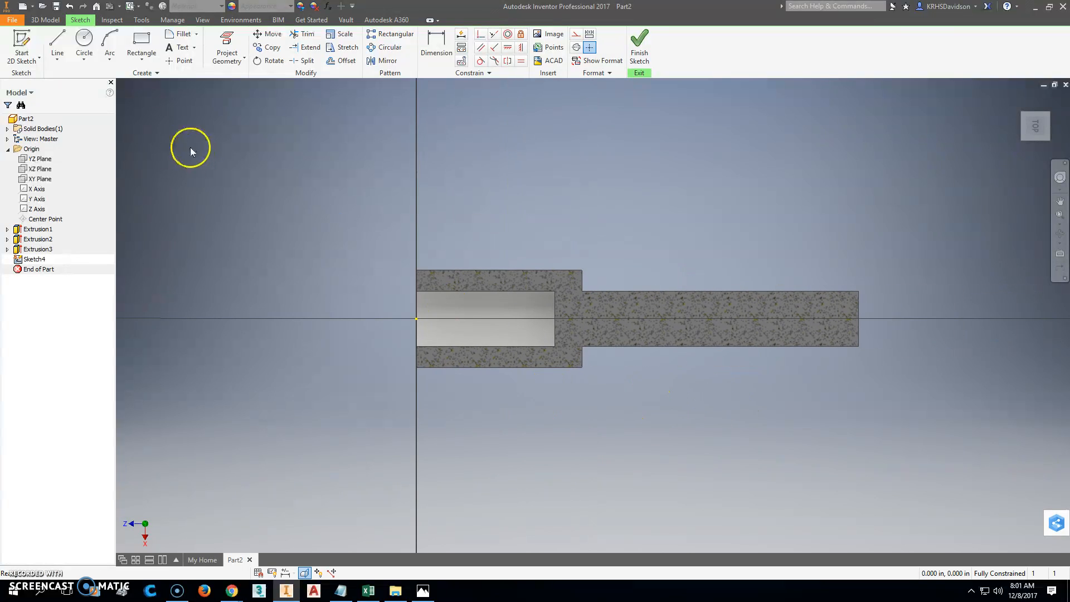
Place two sketch points along the bore's centre axis, the first about .22 in from the origin.
click(181, 60)
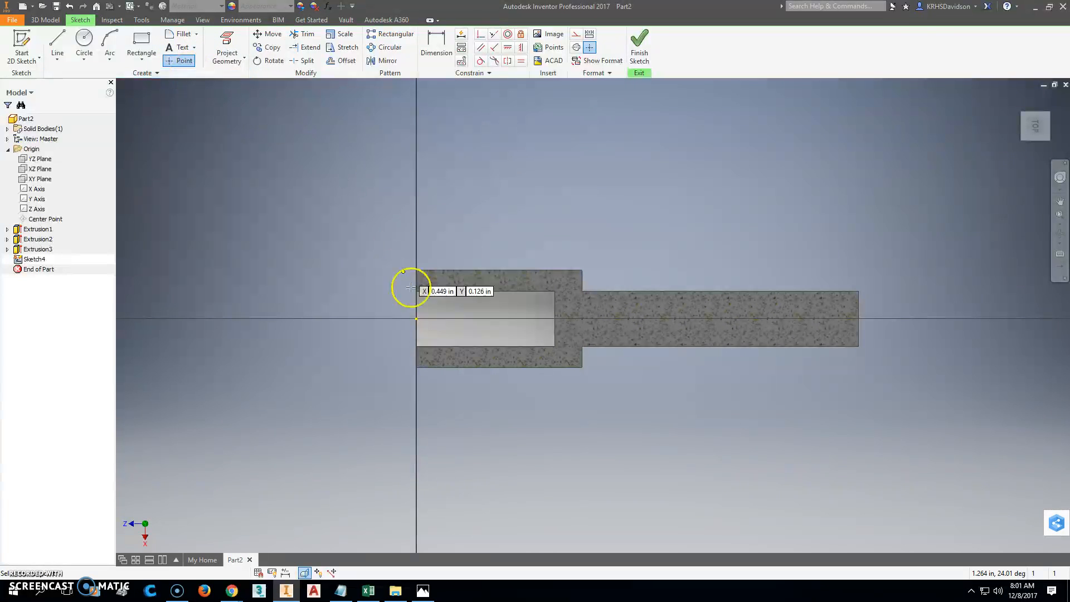
click(441, 319)
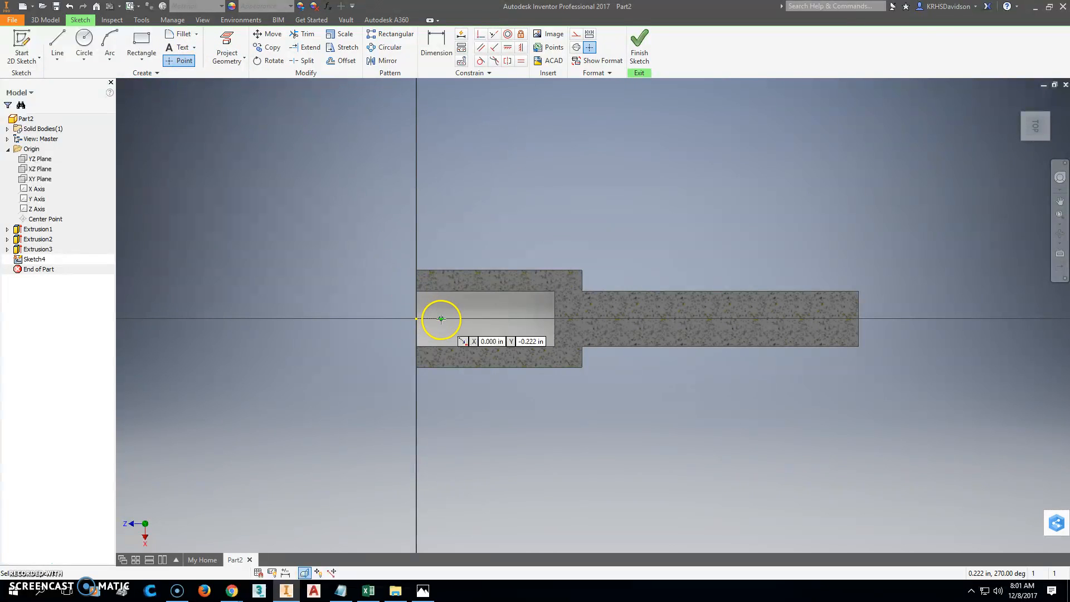
click(488, 318)
key(Escape)
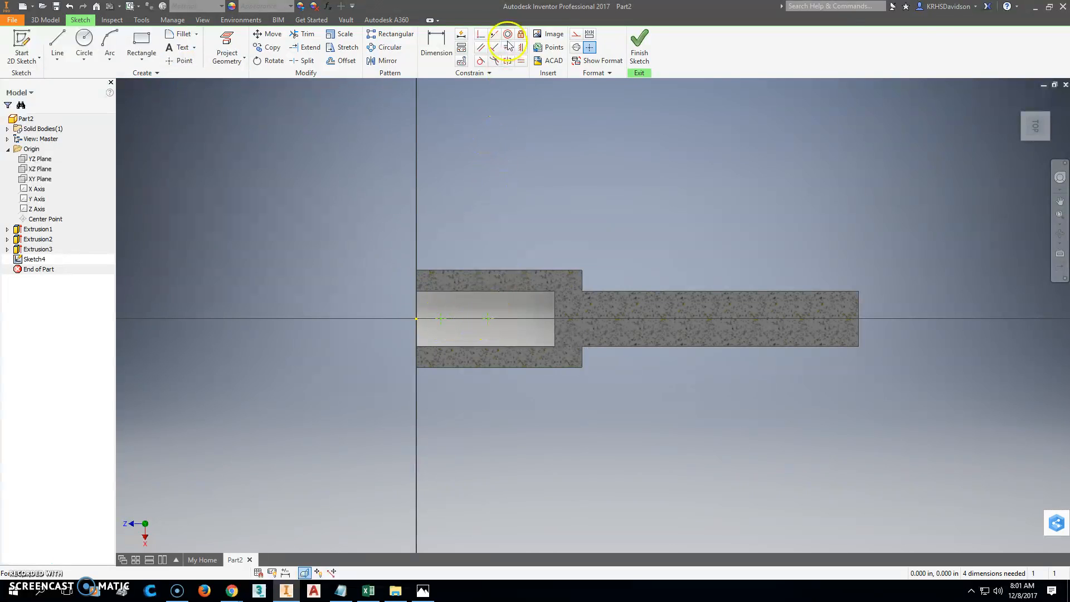
Align the two sketch points with the sketch origin using vertical constraints.
click(508, 48)
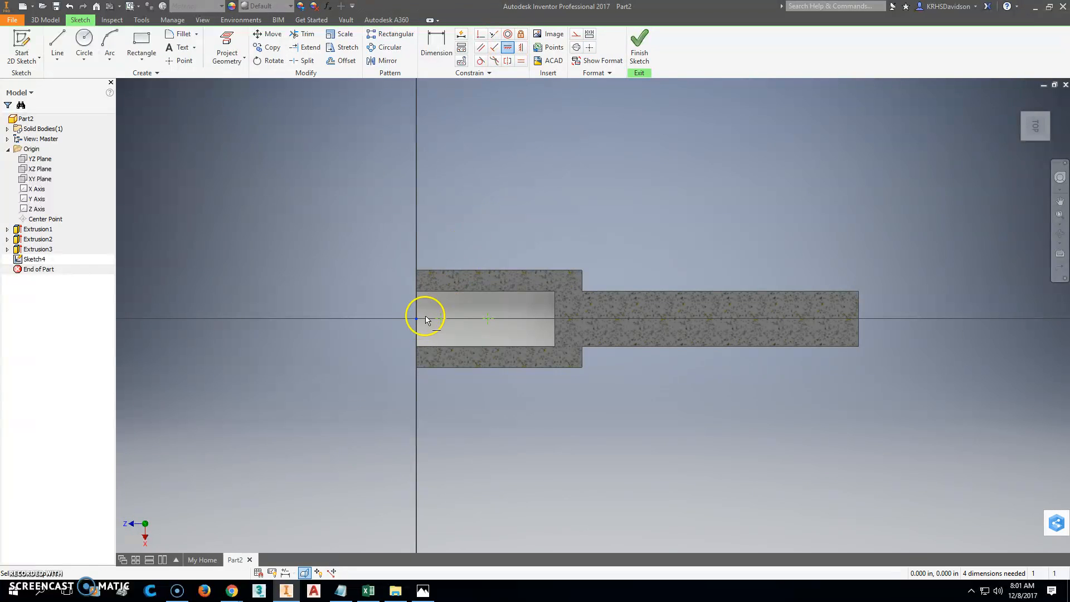
click(521, 47)
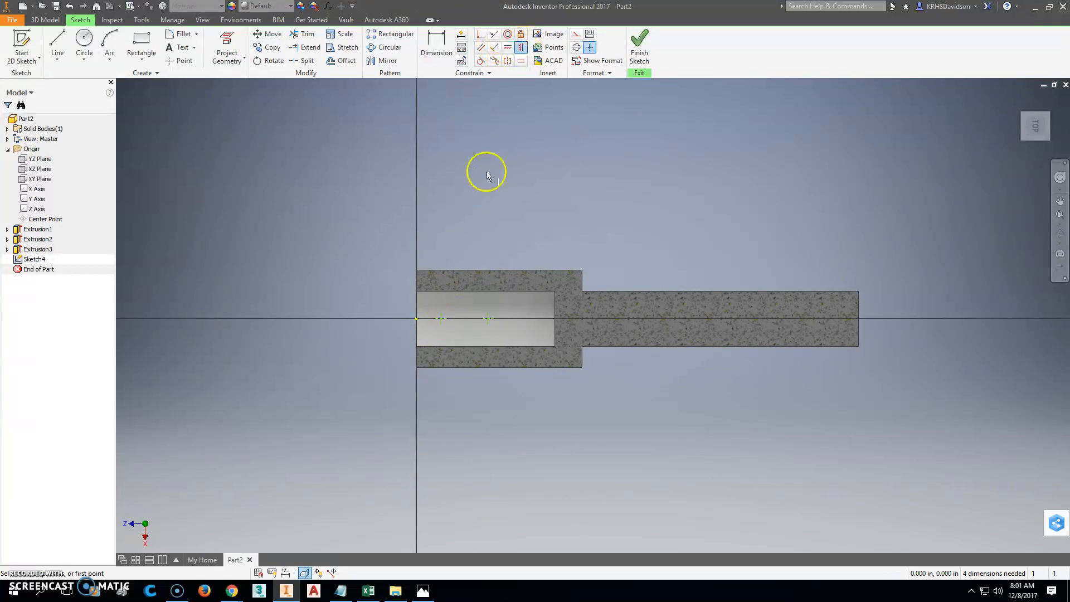
click(418, 321)
click(440, 320)
click(488, 319)
Dimension the first sketch point at .310 in from the sketch origin.
click(436, 45)
click(417, 319)
click(441, 319)
click(397, 245)
text(.310)
key(Return)
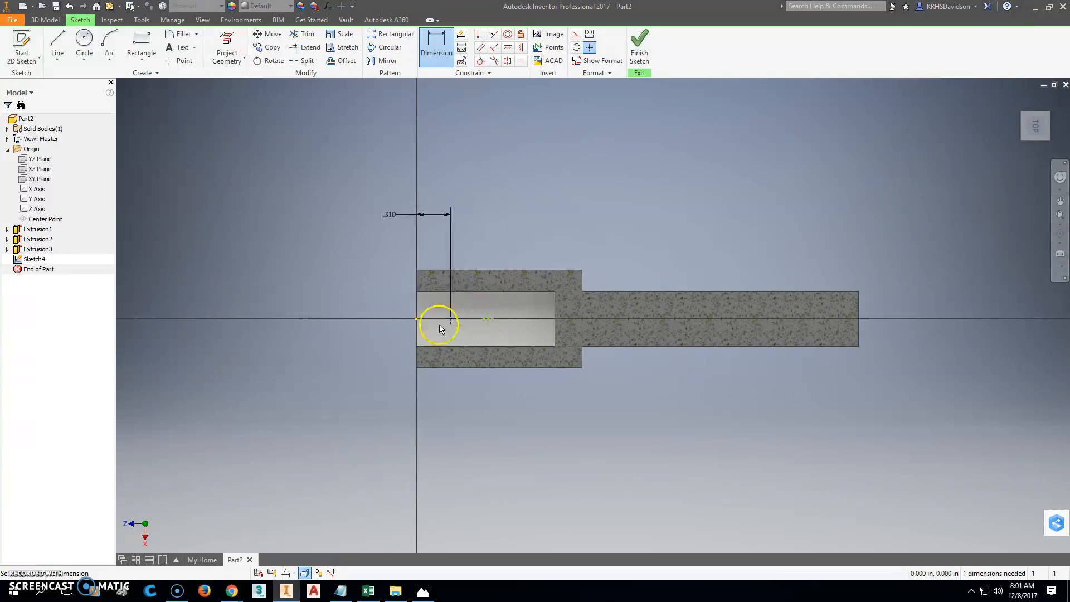
Dimension the spacing between the two sketch points as .5 in and finish the sketch.
click(441, 51)
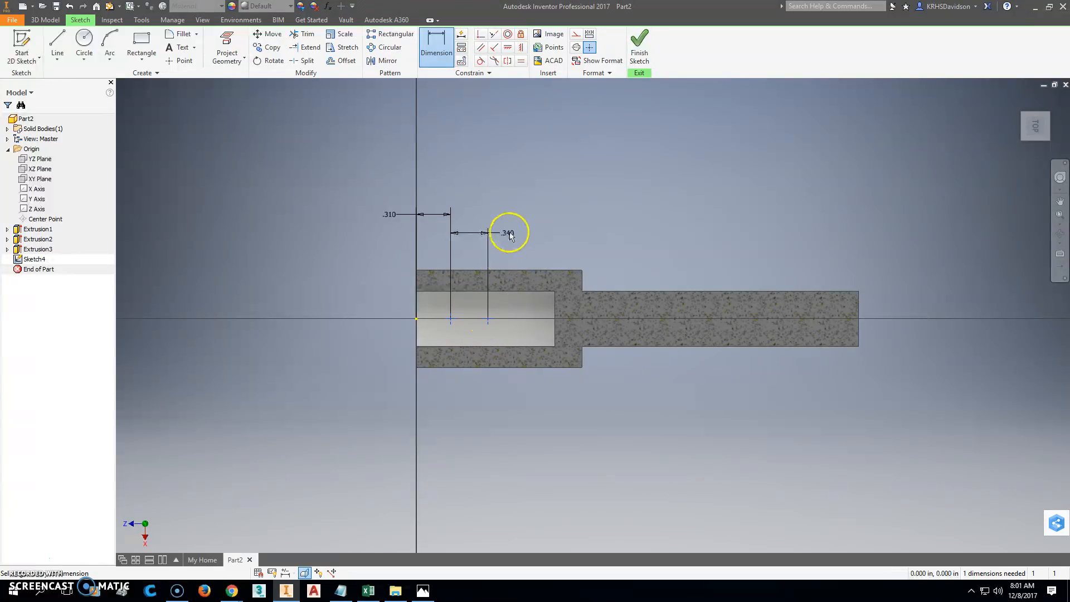
click(517, 225)
text(.5)
key(Return)
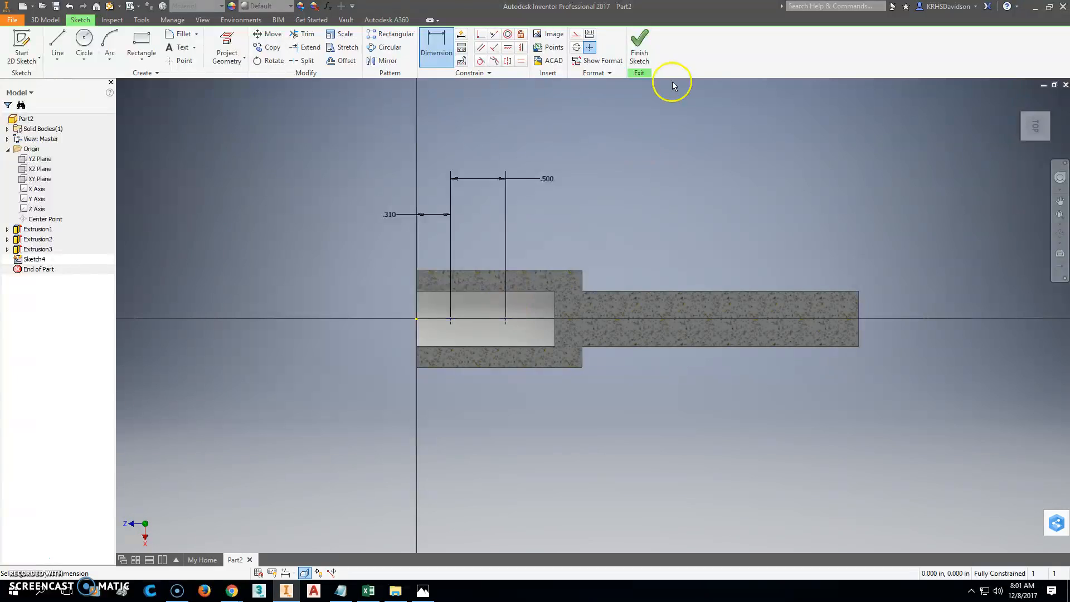
click(639, 49)
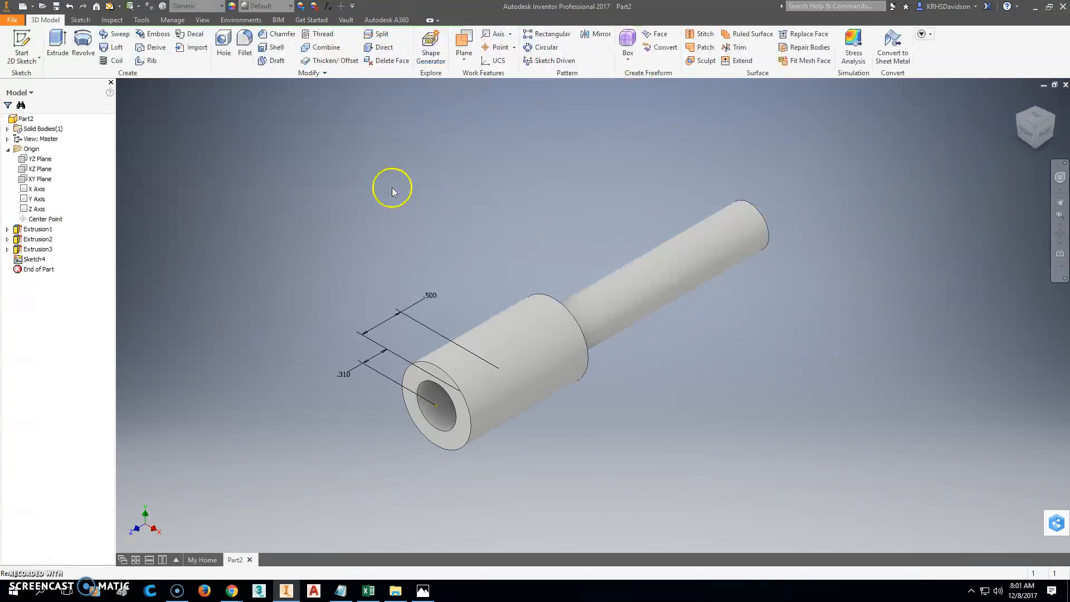
Start tapped holes at both sketch points with Through All termination, flipped to cut upward through the cylinder wall.
click(224, 45)
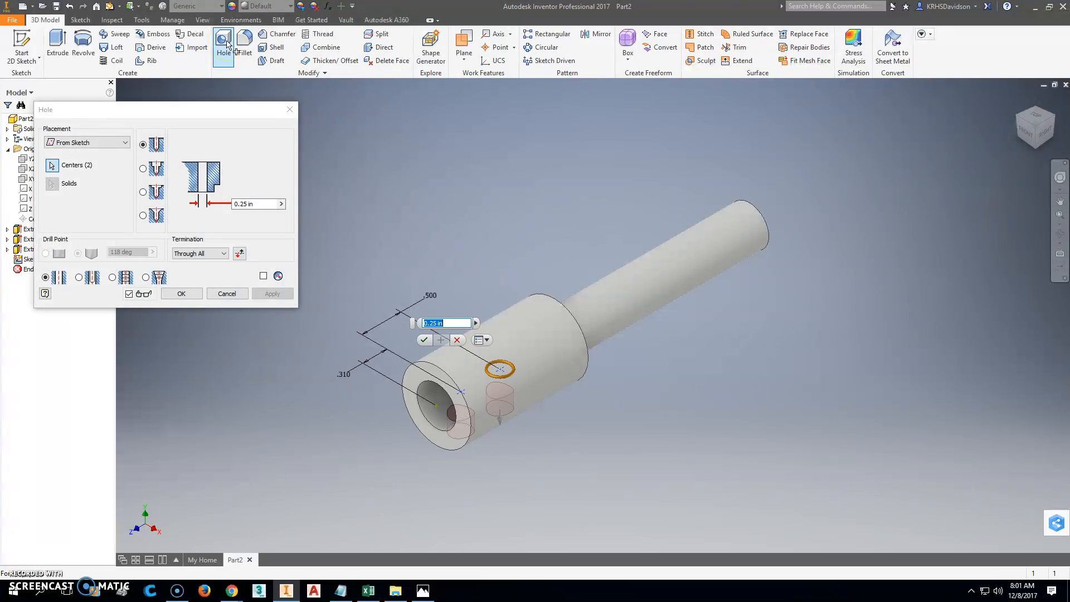
click(239, 254)
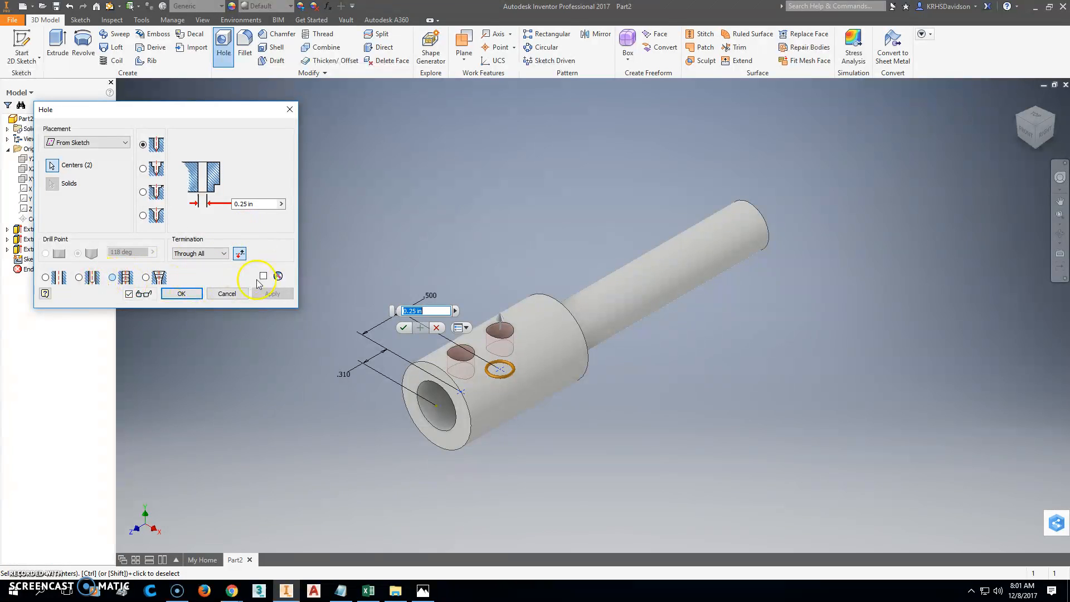
click(113, 278)
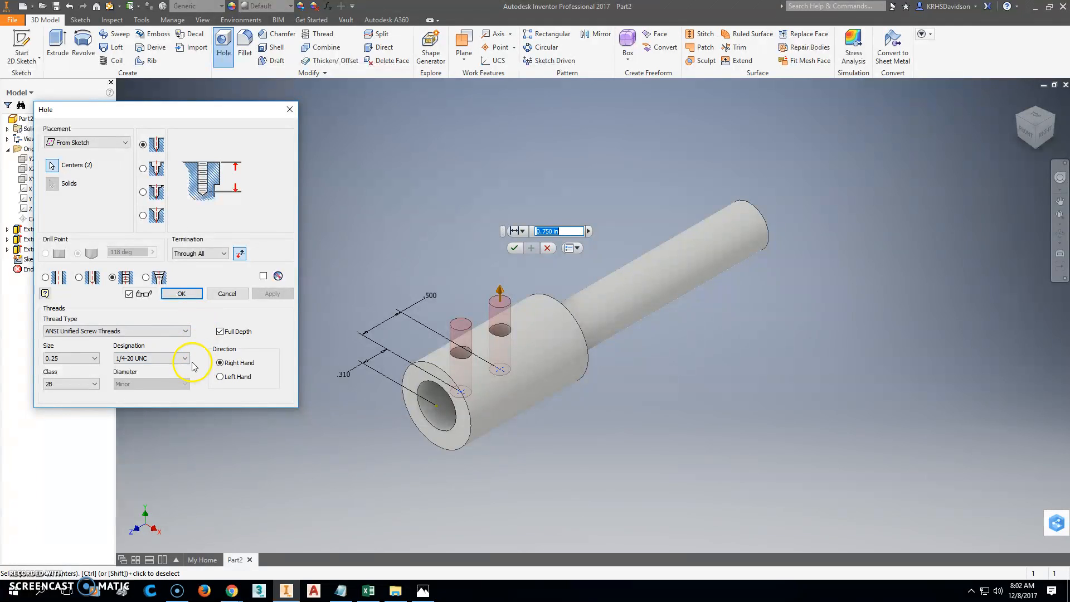
Set the thread size of the tapped holes to 0.216 (#12), using ANSI Unified Screw Threads.
click(96, 359)
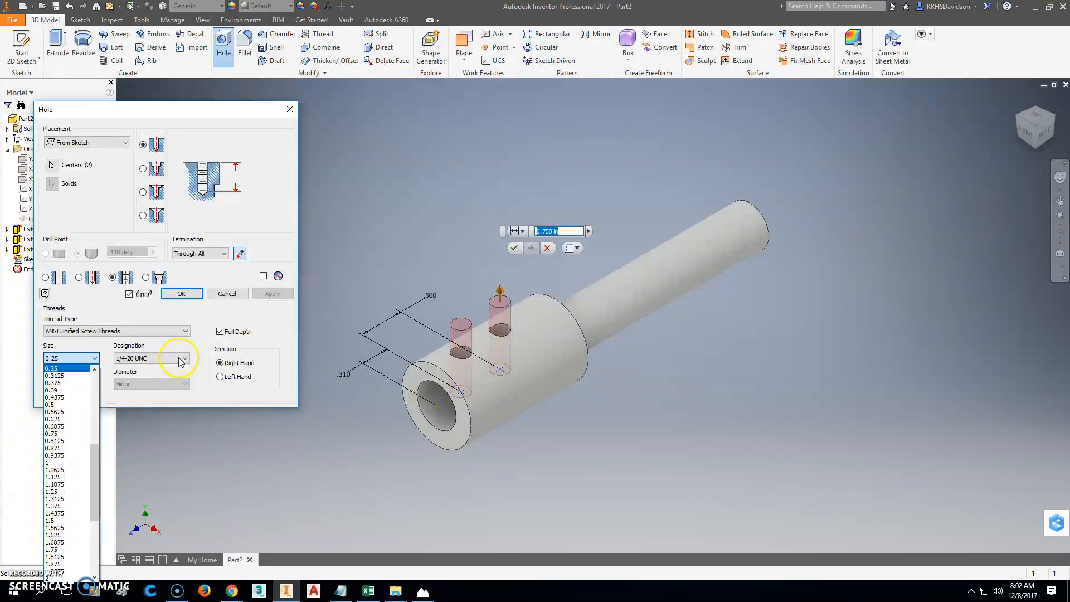
click(188, 365)
click(185, 360)
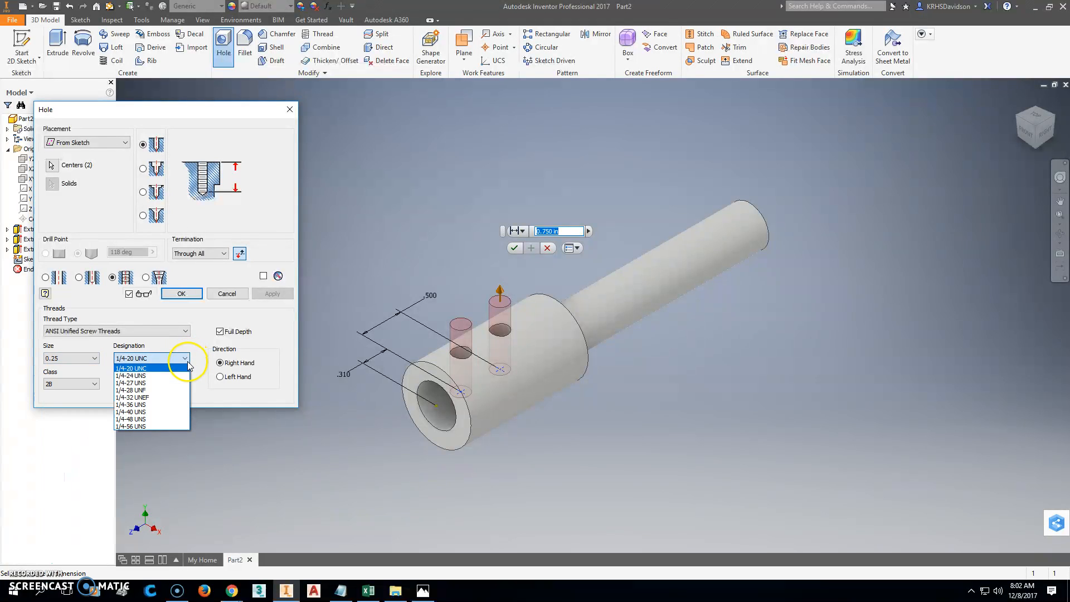
click(96, 359)
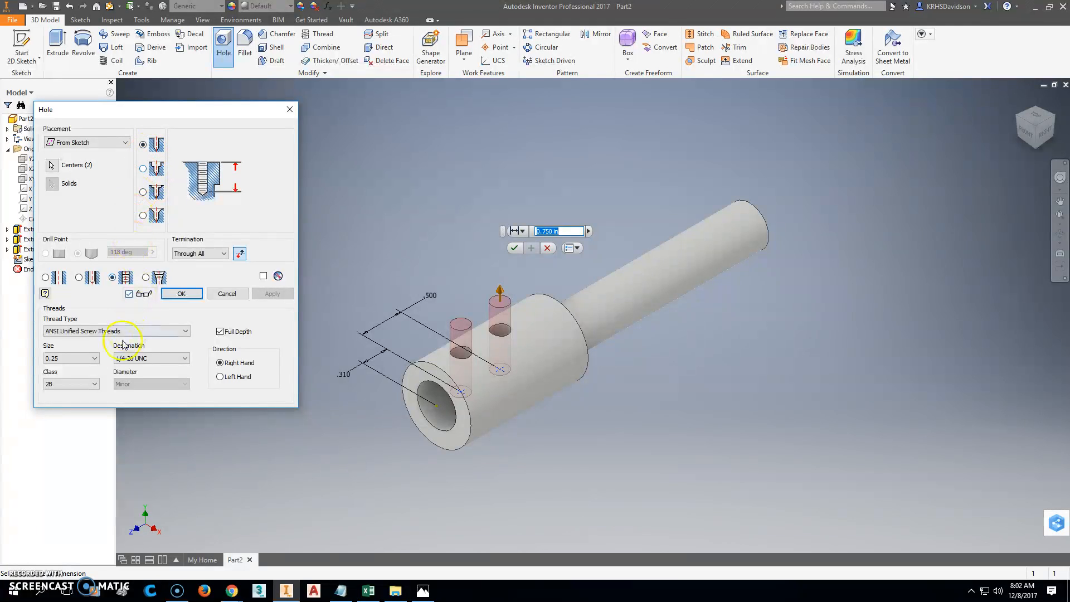
click(94, 358)
drag(96, 454, 96, 428)
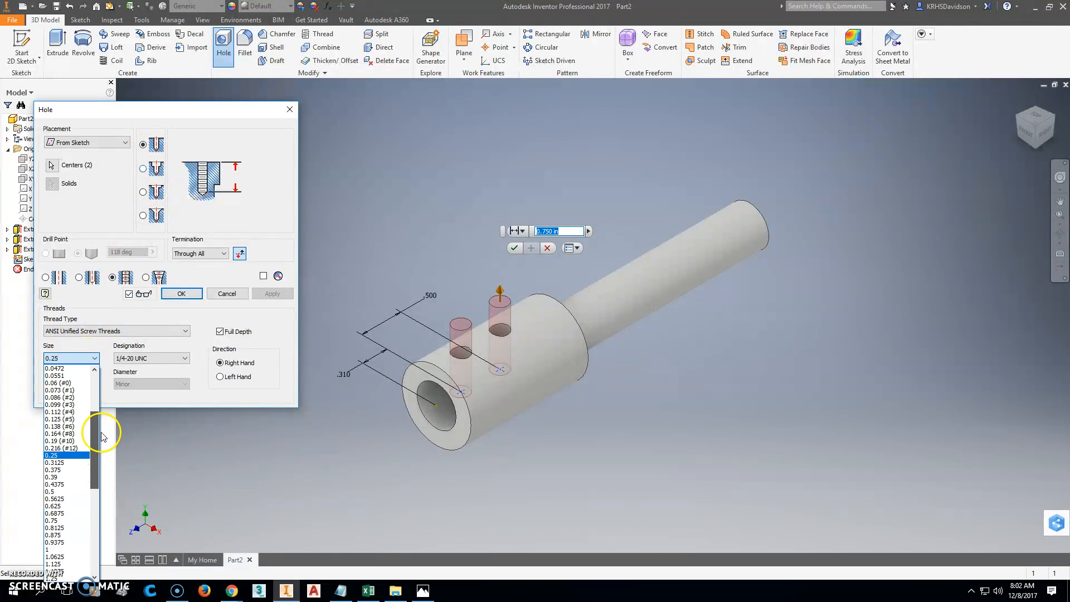
click(72, 449)
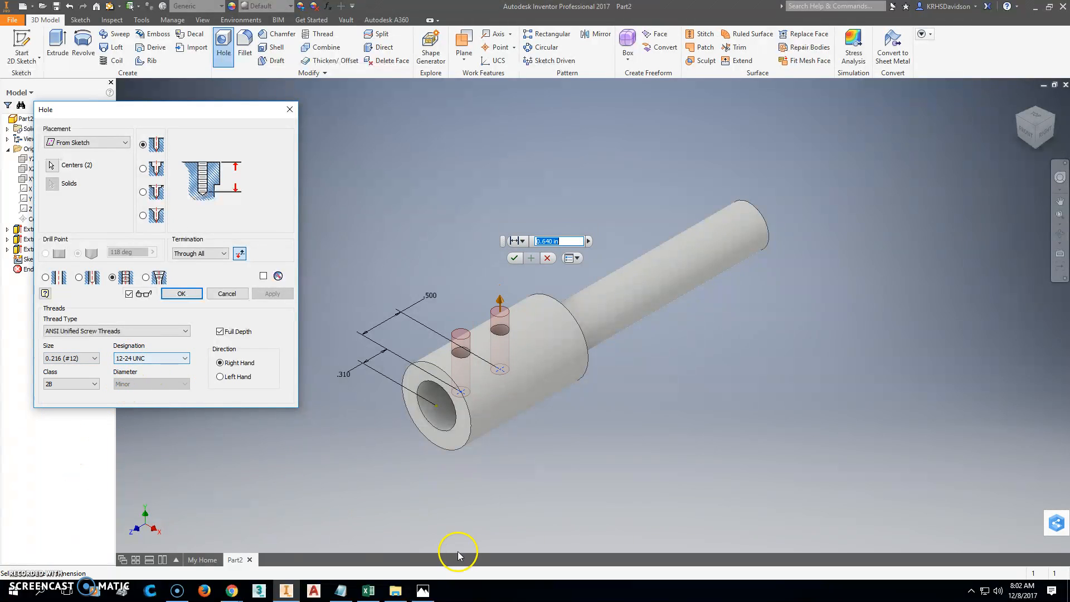
Set the thread designation to 12-28 UNF, checking the tap callout in the arbor drawing in Photos, and create both holes.
click(436, 589)
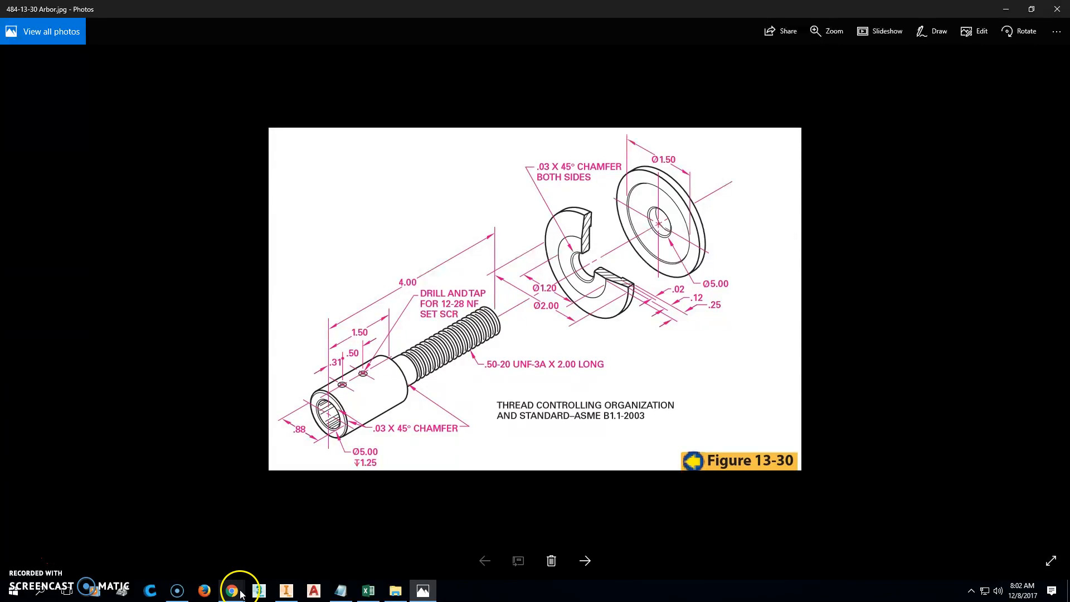
click(286, 589)
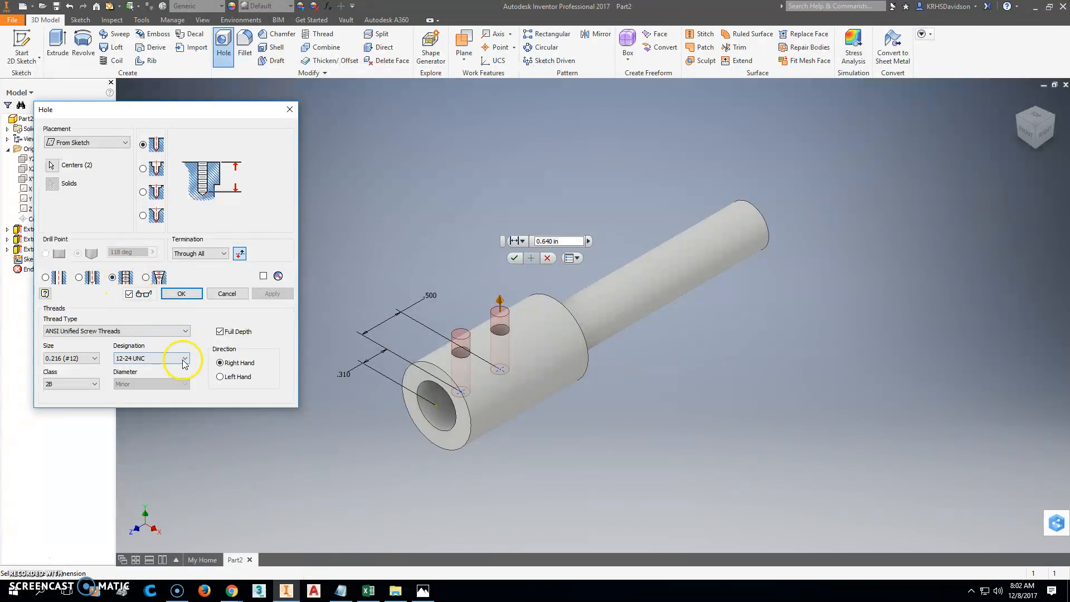
click(184, 359)
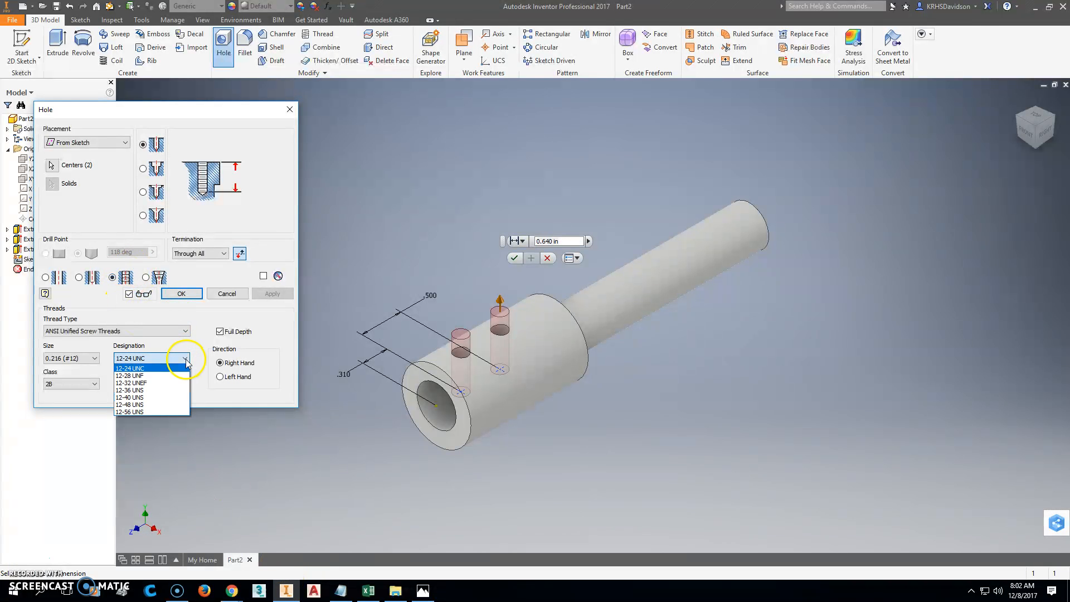
click(144, 376)
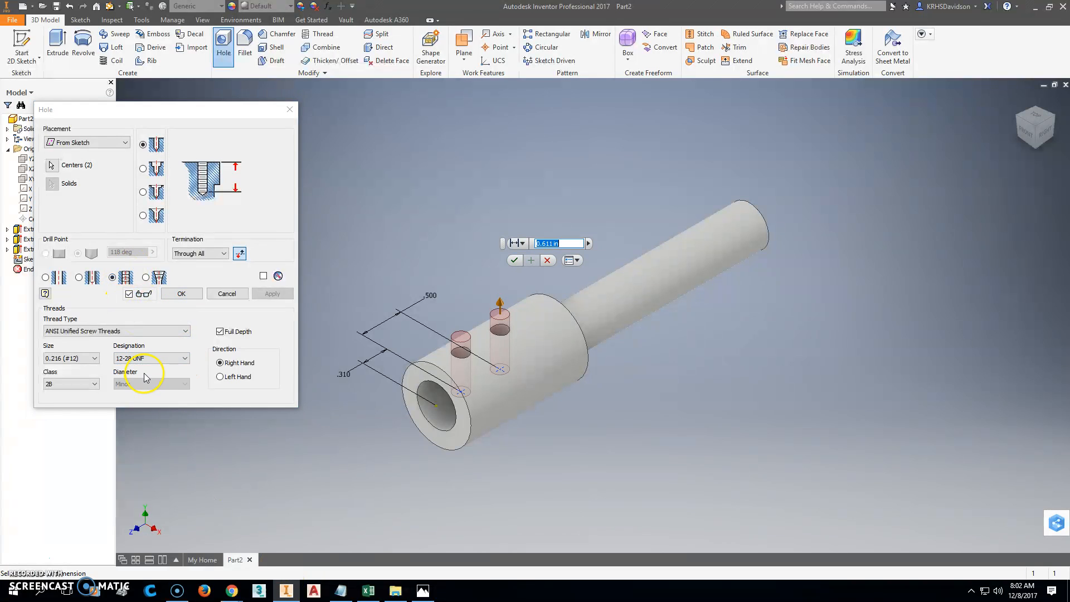
click(513, 260)
Start a distance-and-angle chamfer with 0.03 in and 45 deg, checking the chamfer callout in the arbor drawing in Photos.
scroll(496, 335, down, 5)
scroll(509, 337, up, 12)
scroll(510, 337, down, 8)
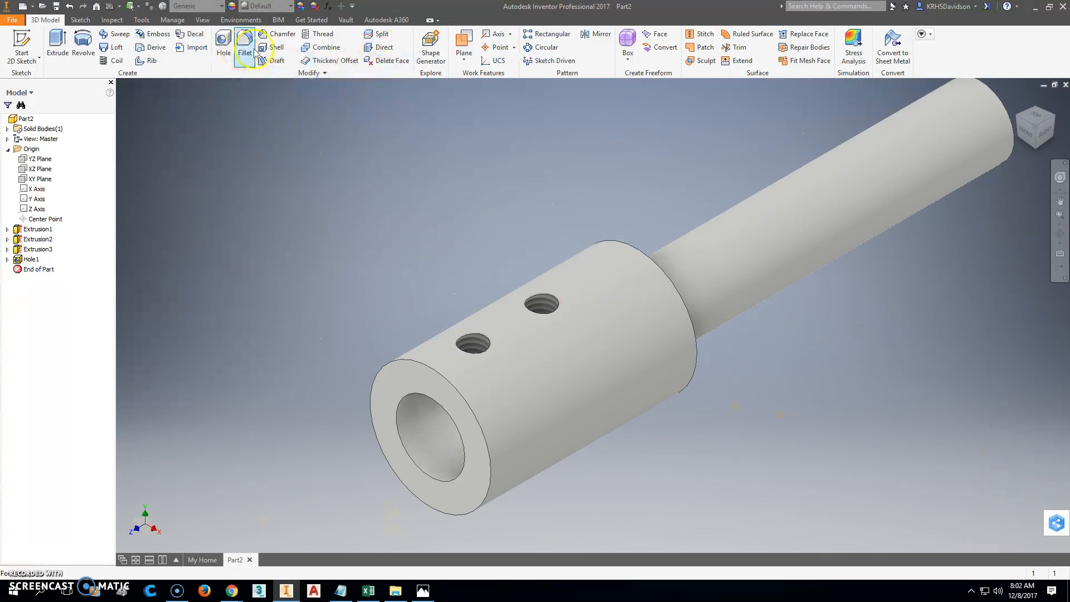
click(277, 34)
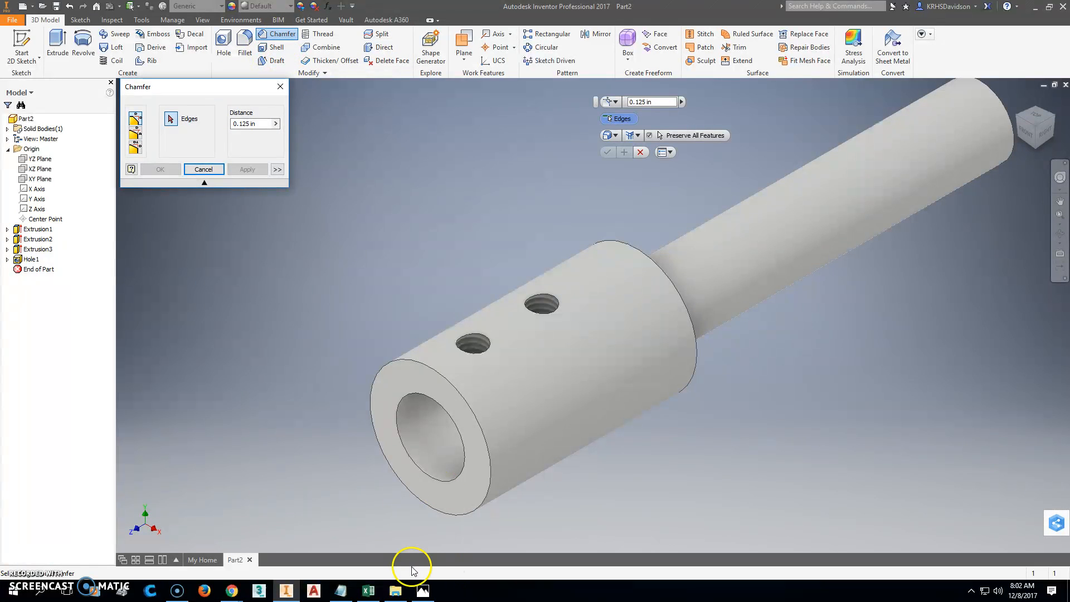
click(422, 591)
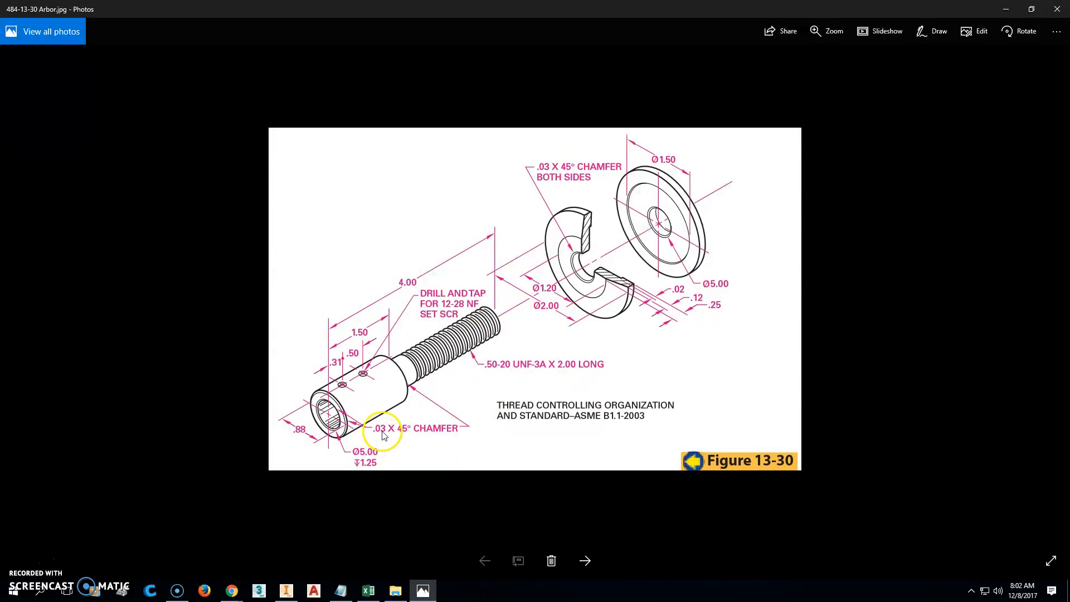
click(286, 591)
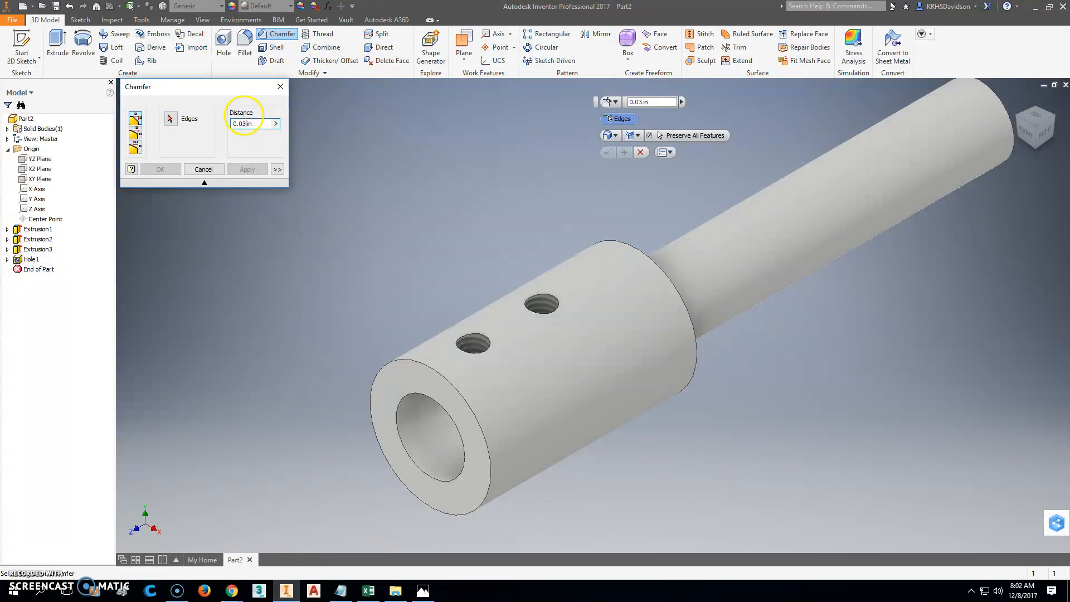
click(136, 137)
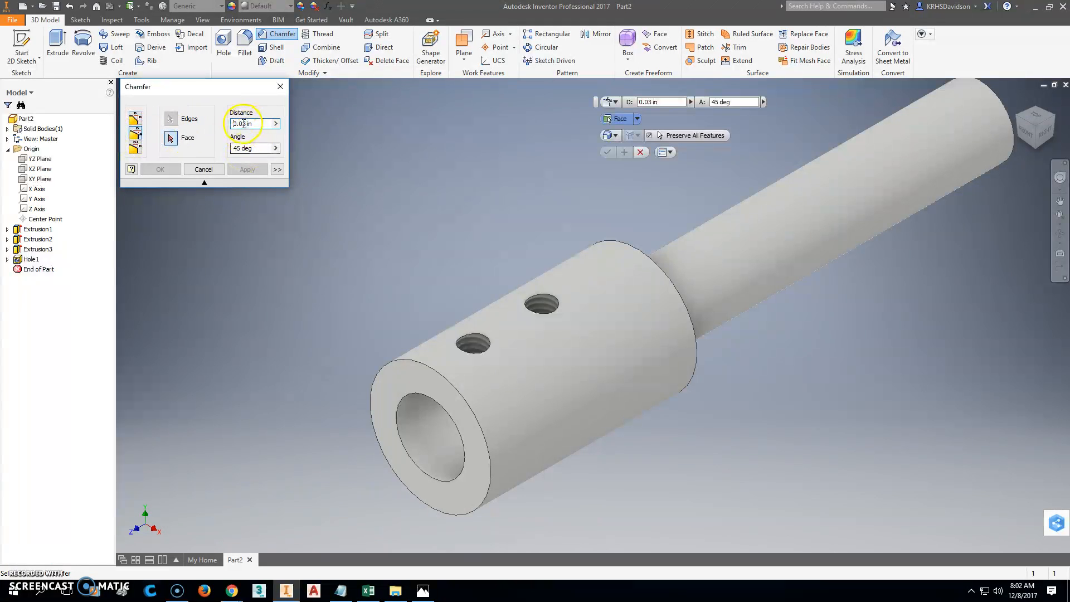
Chamfer the outer edge and the bore edge of the large cylinder's open end face.
click(454, 424)
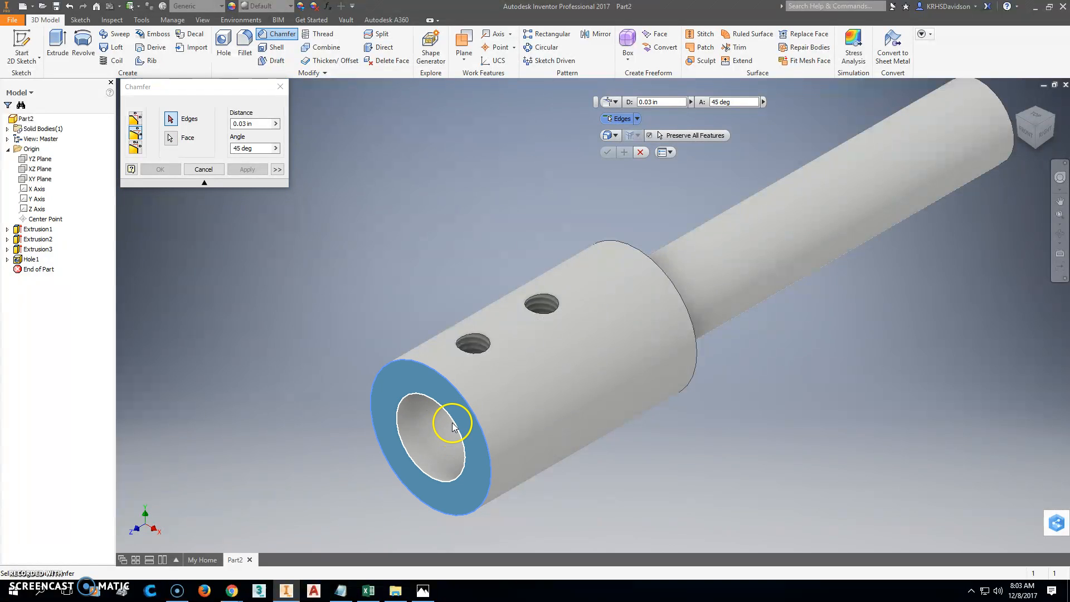
click(472, 414)
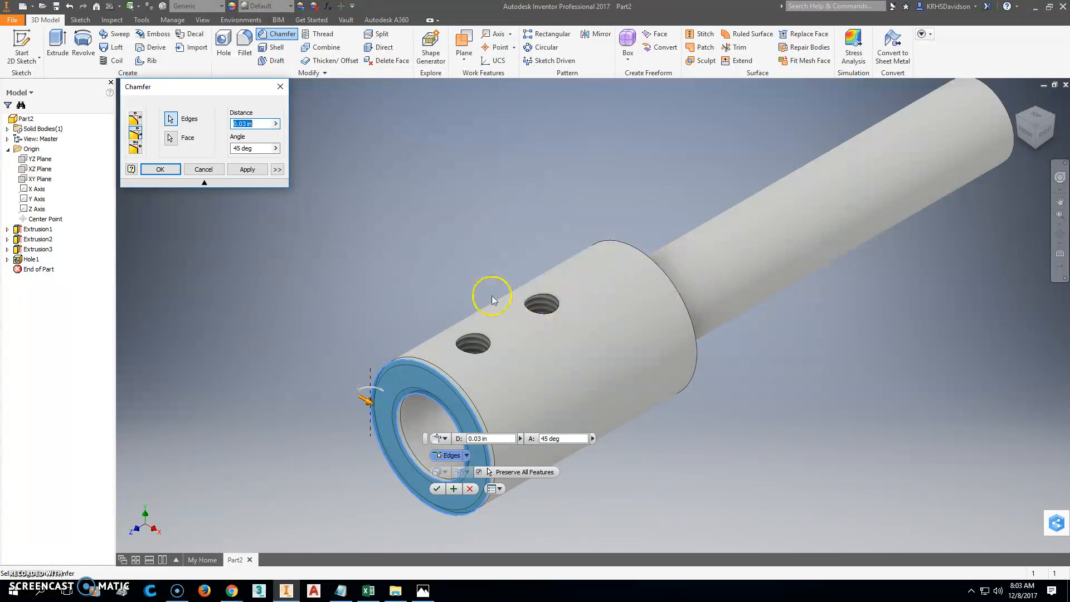
click(438, 488)
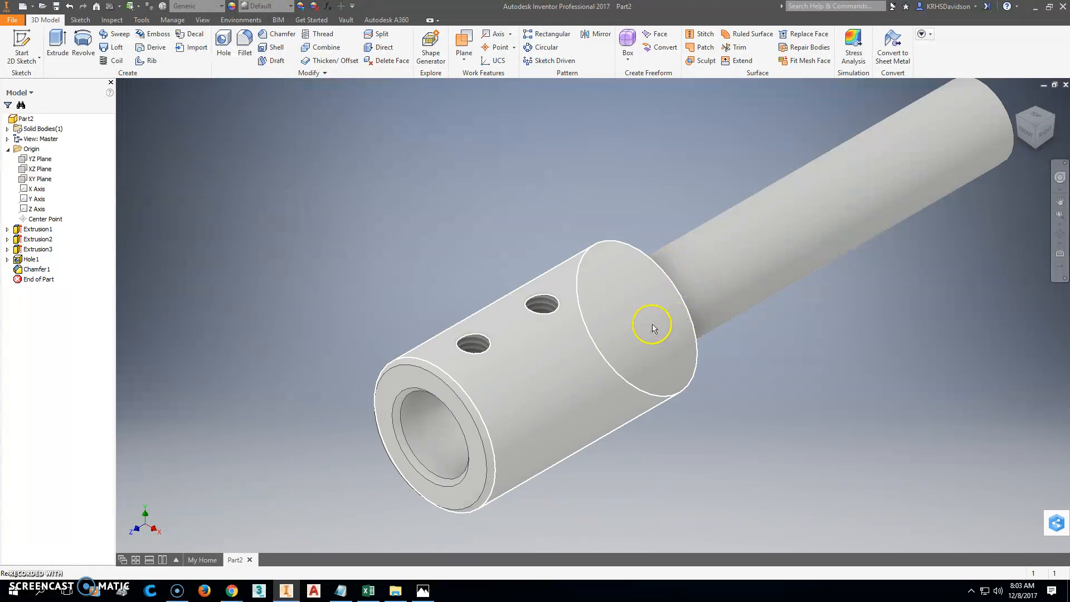
Chamfer the large cylinder's outer edge at the shoulder facing the smaller shaft, 0.03 in at 45 deg.
click(1055, 119)
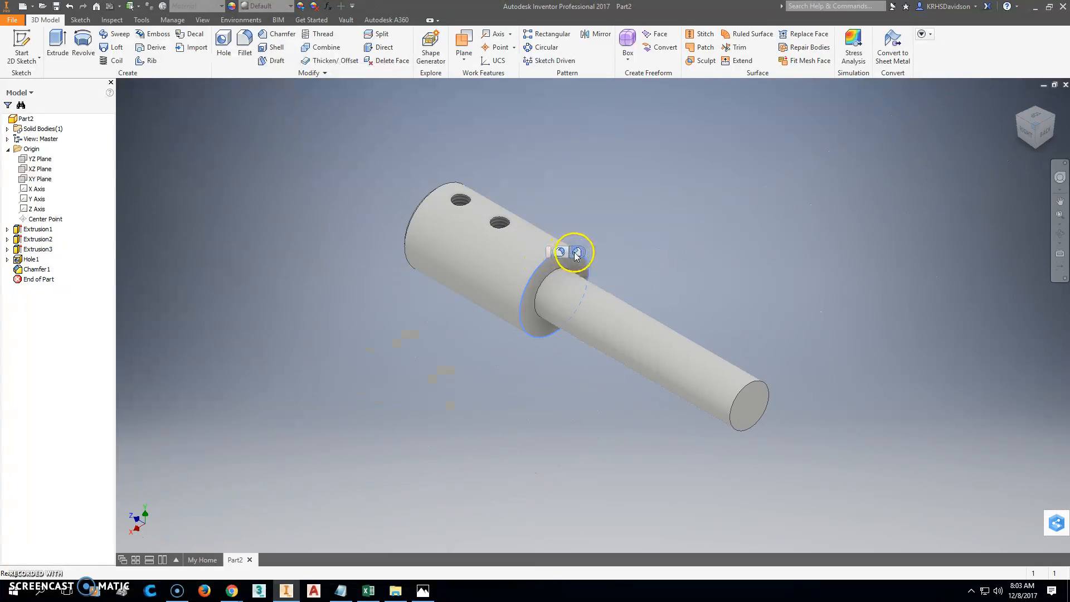
click(573, 252)
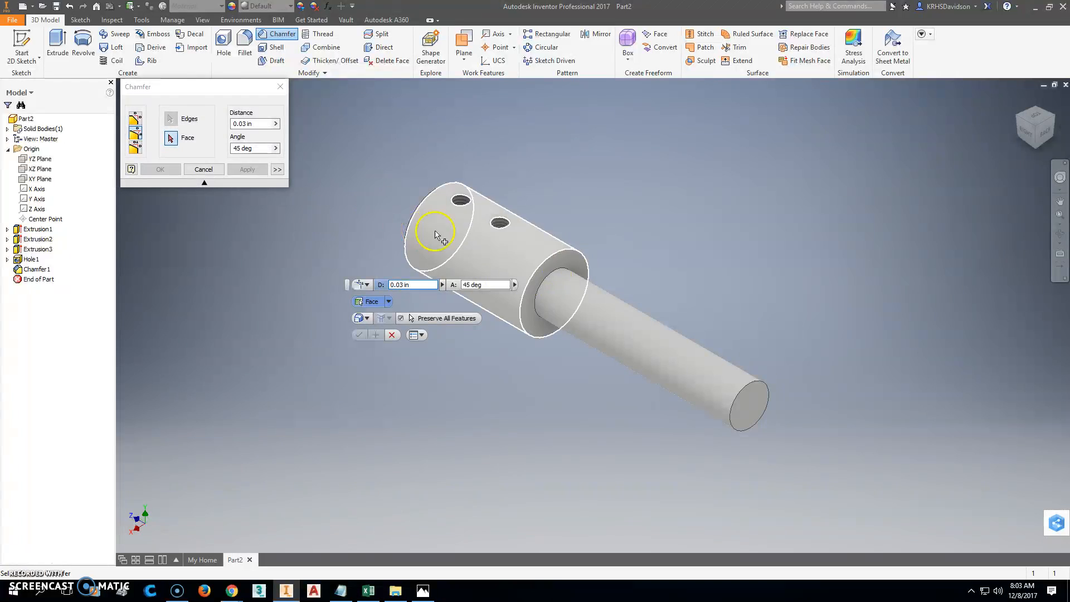
click(556, 257)
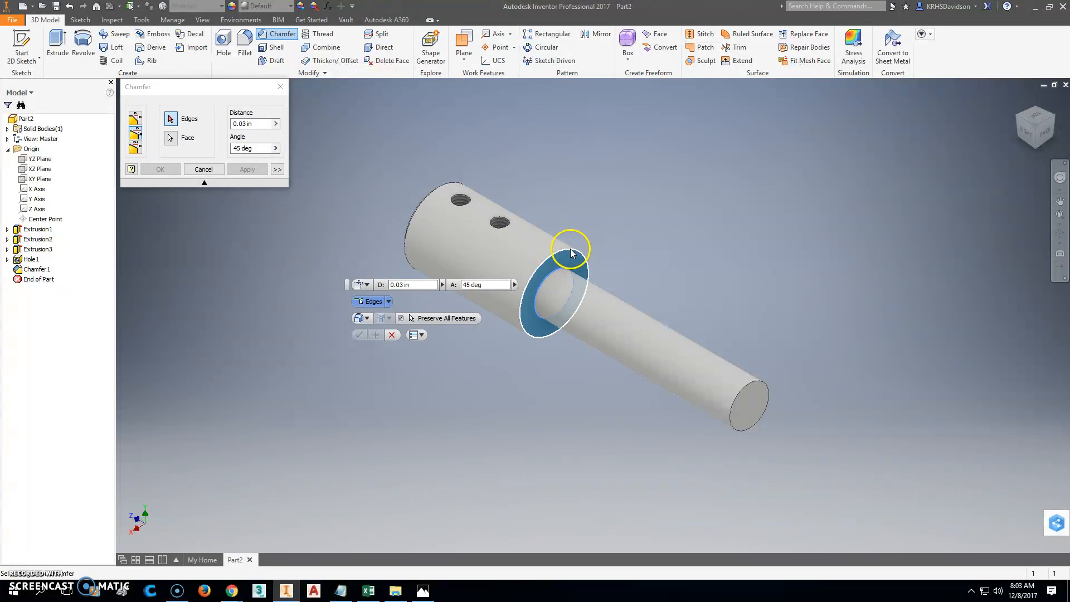
click(573, 252)
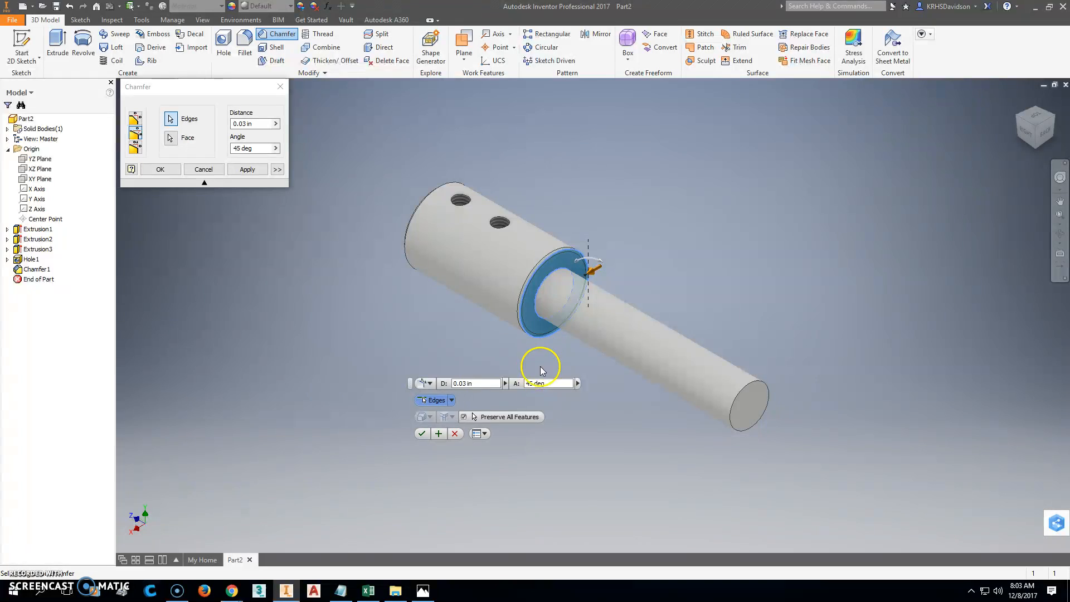
click(422, 434)
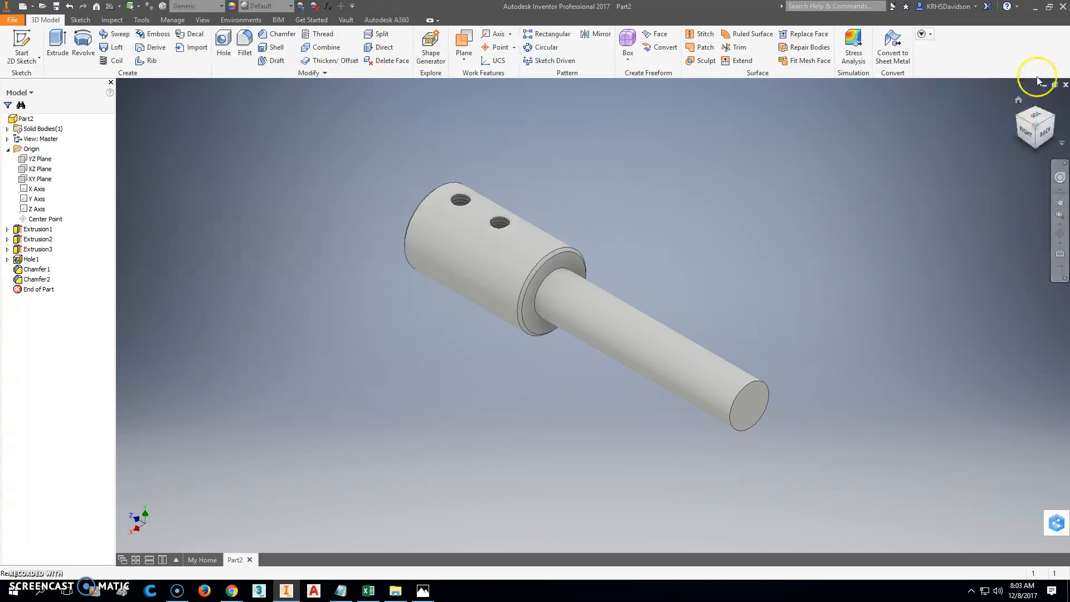
Check the shaft thread callout in the arbor drawing in Photos and start a thread on the smaller shaft's cylindrical face.
click(1019, 123)
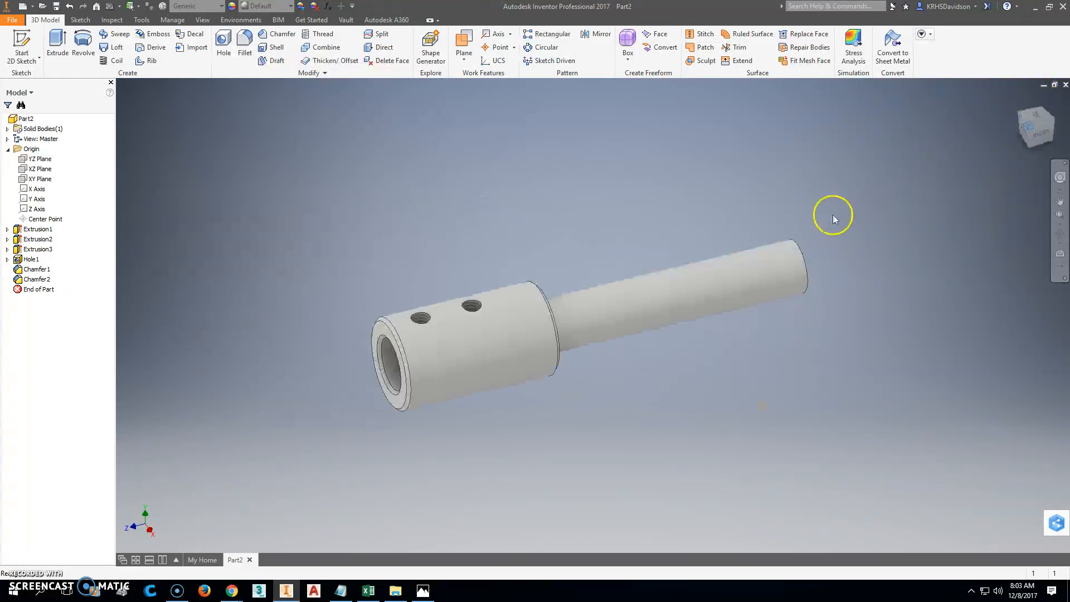
click(425, 591)
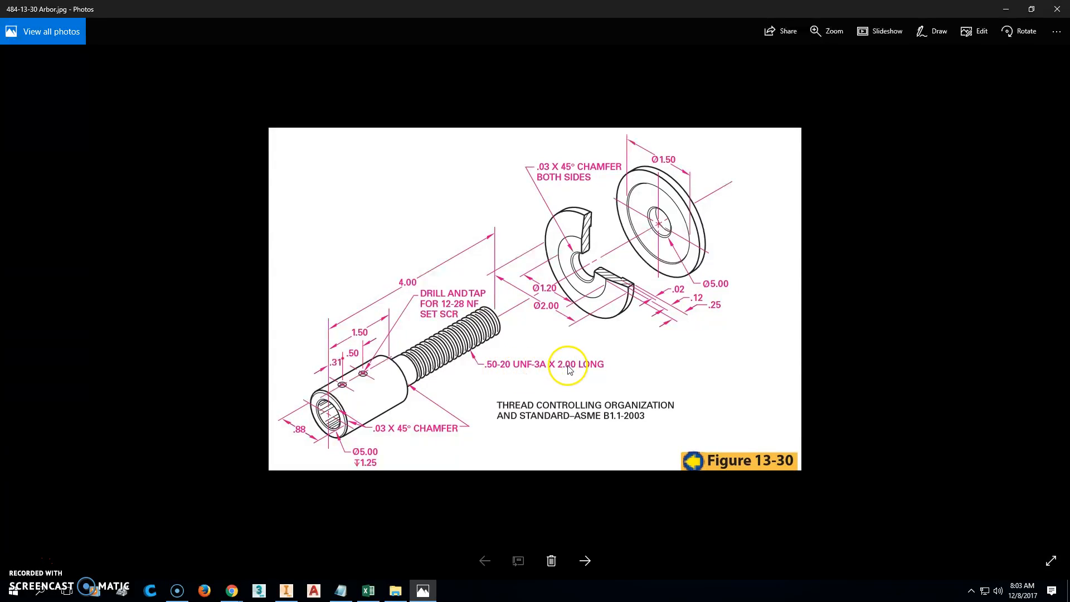
click(286, 592)
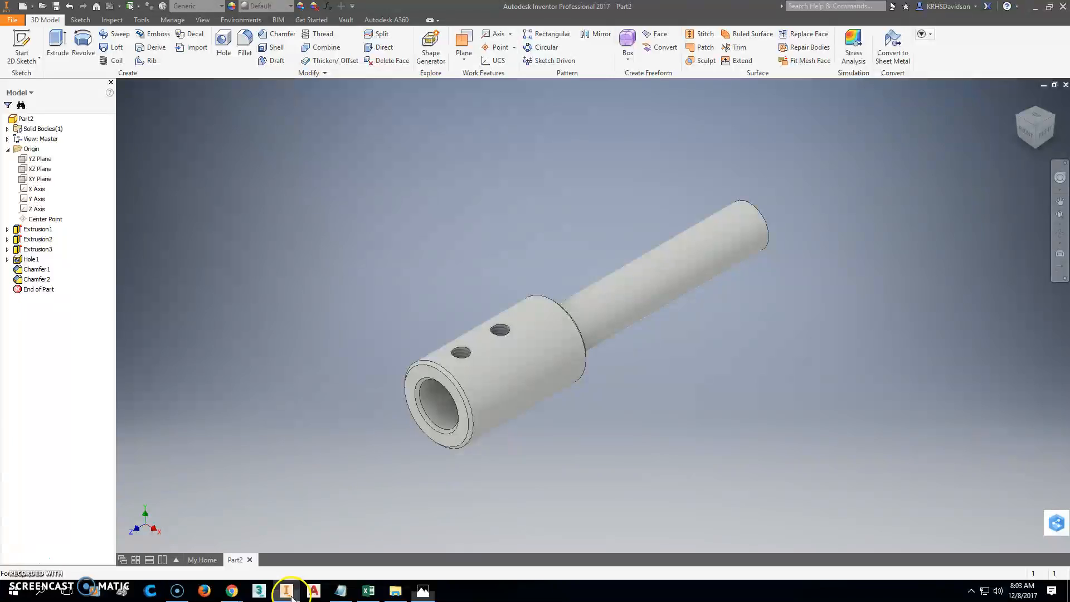
click(326, 38)
click(709, 277)
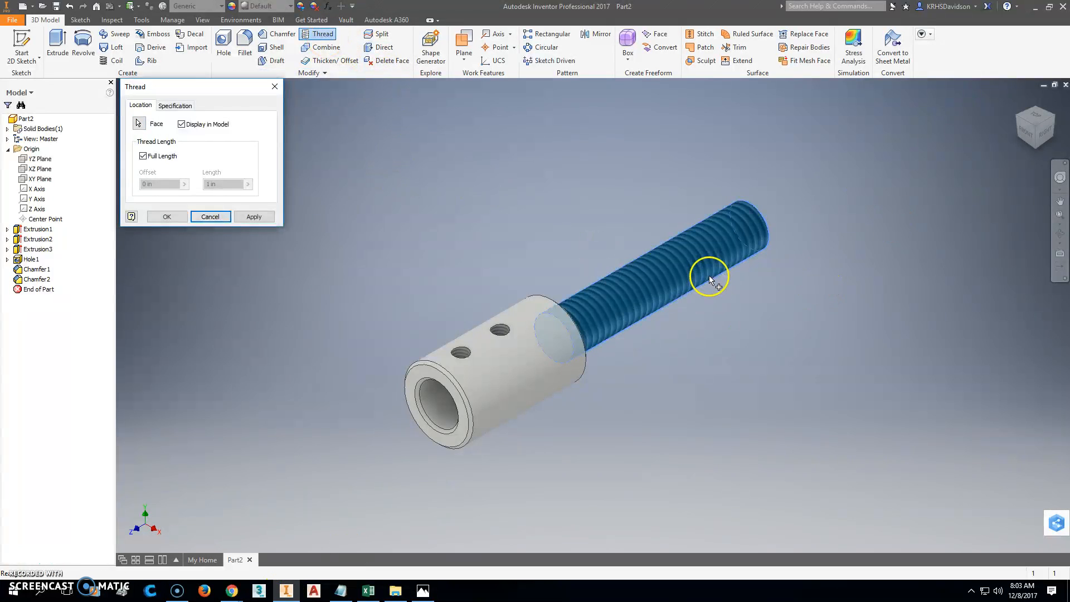
click(1055, 116)
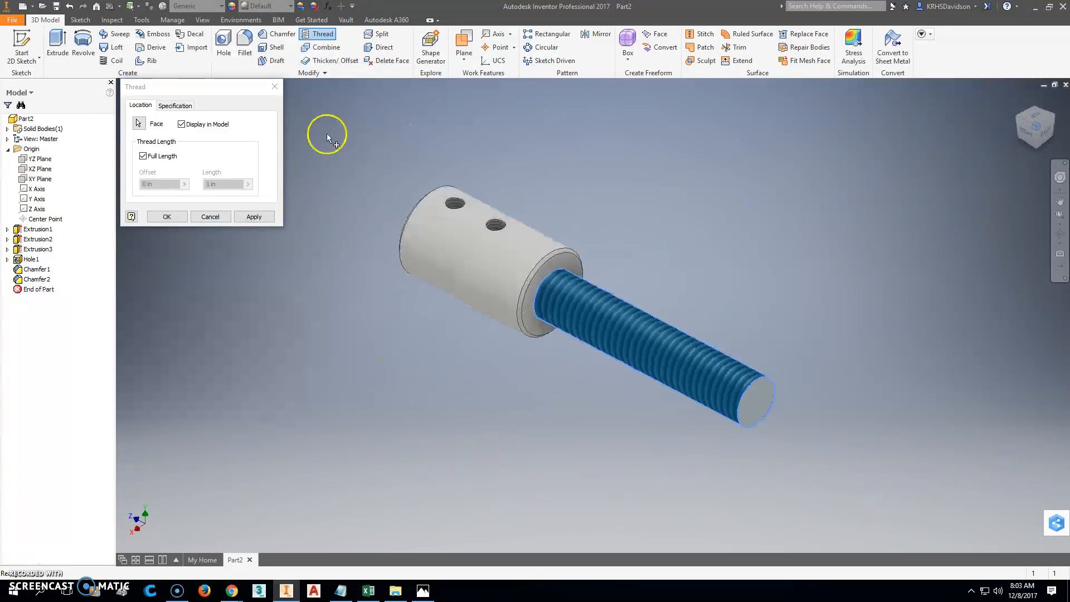
Set the shaft thread's designation to 1/2-20 UNF, checking it against the arbor drawing in Photos.
click(175, 106)
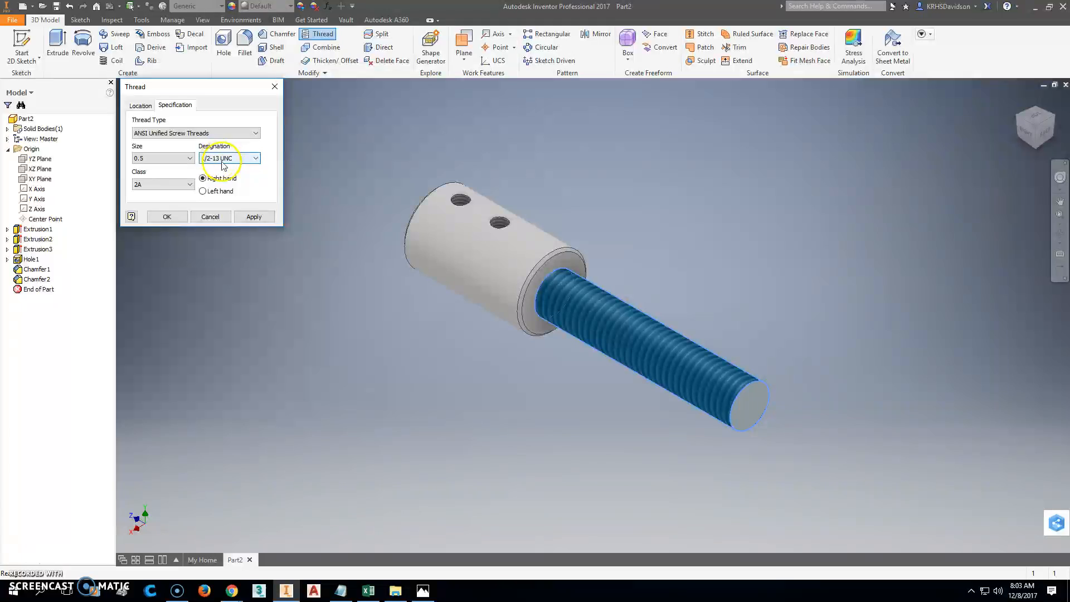
click(423, 590)
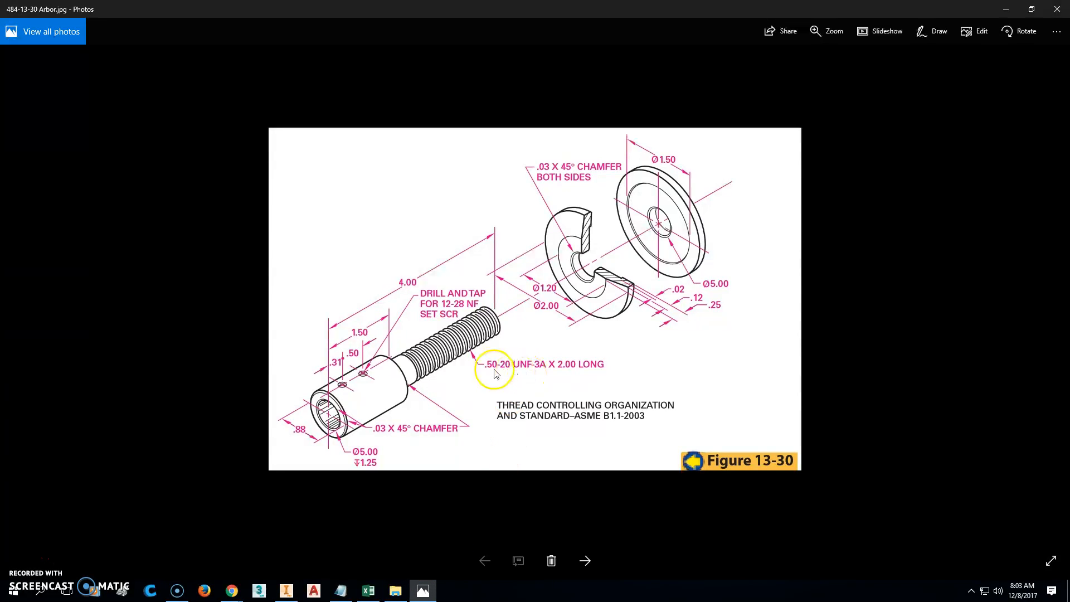
click(294, 596)
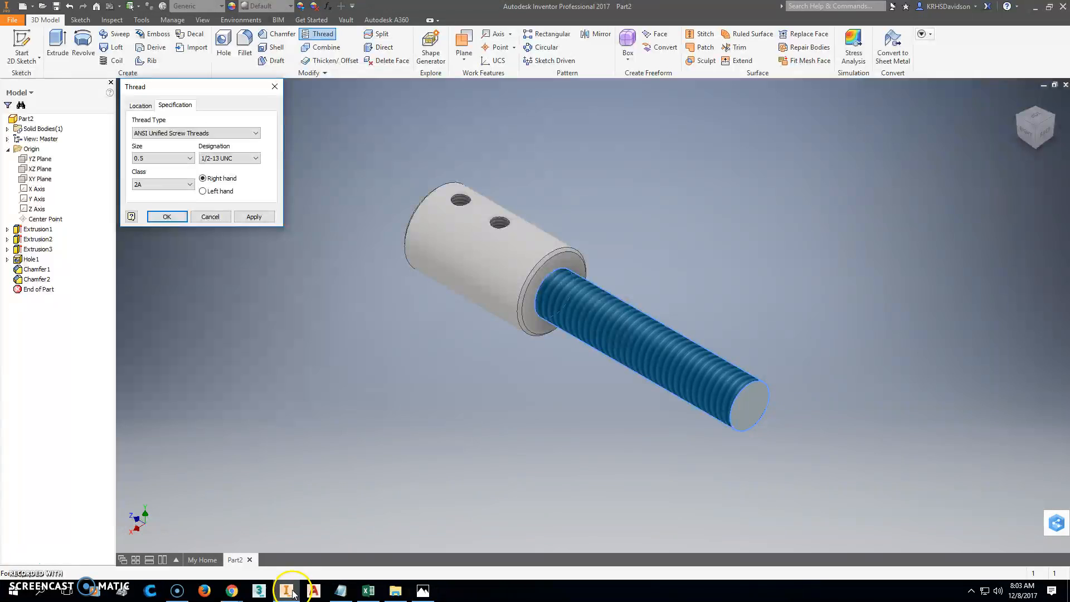
click(256, 159)
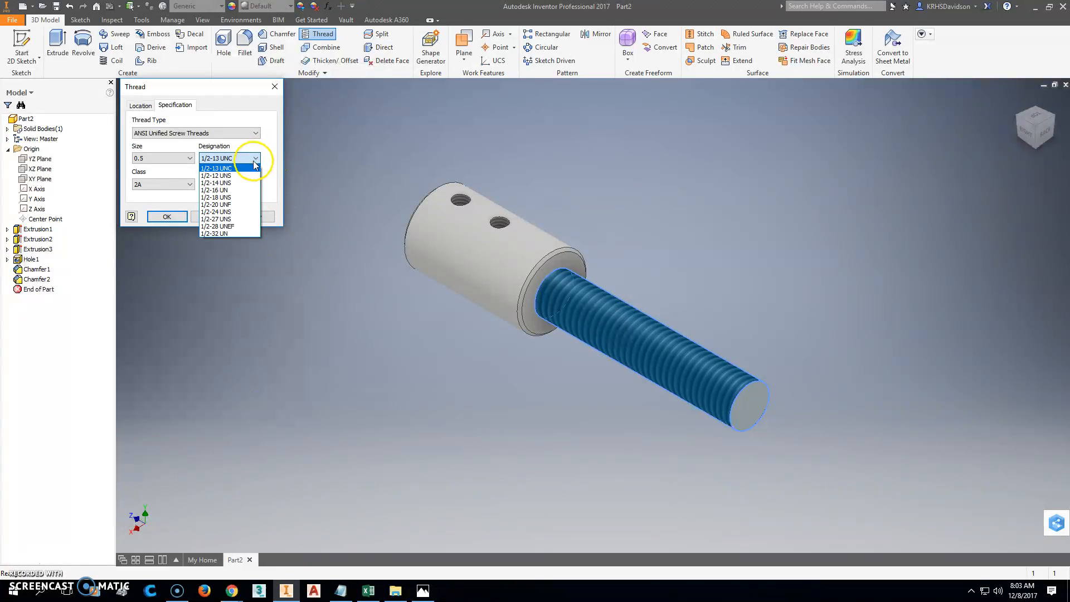
click(233, 205)
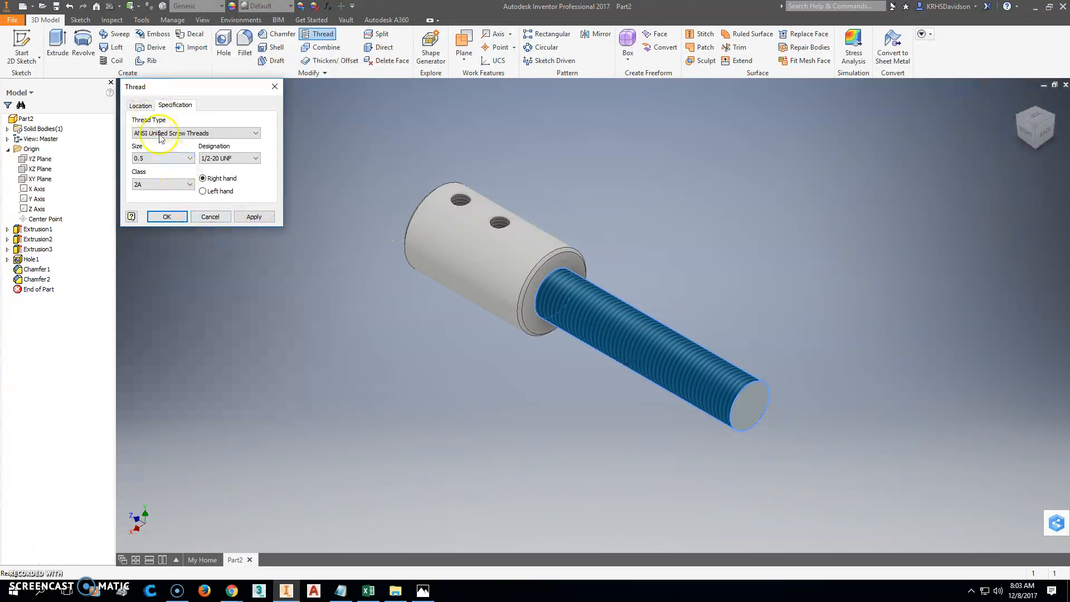
Turn off the thread's full length, set its length to 2 in and create it from the shaft's free end.
click(143, 106)
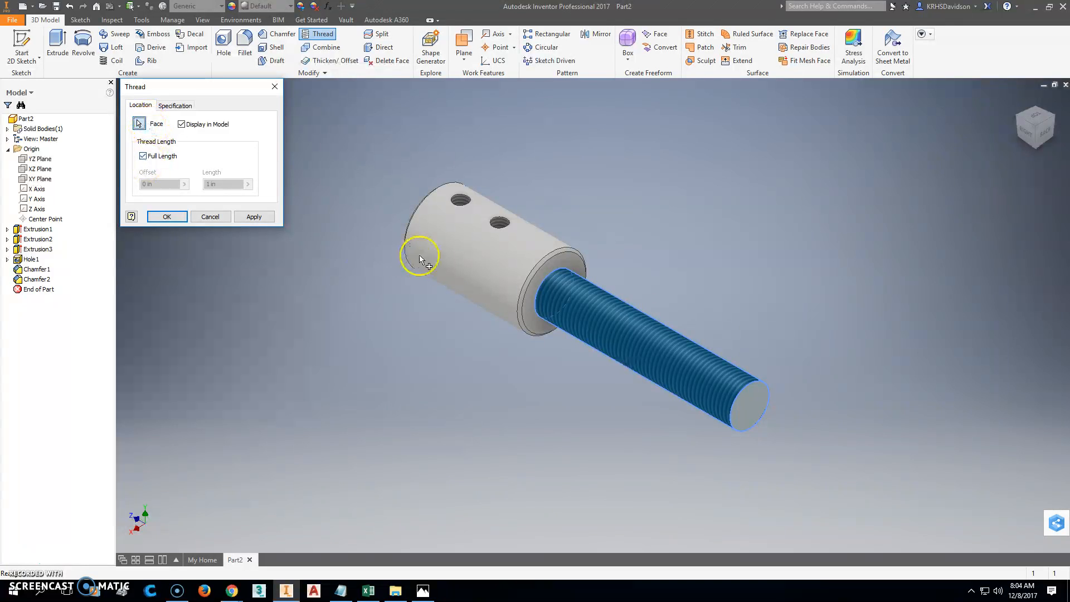
click(143, 156)
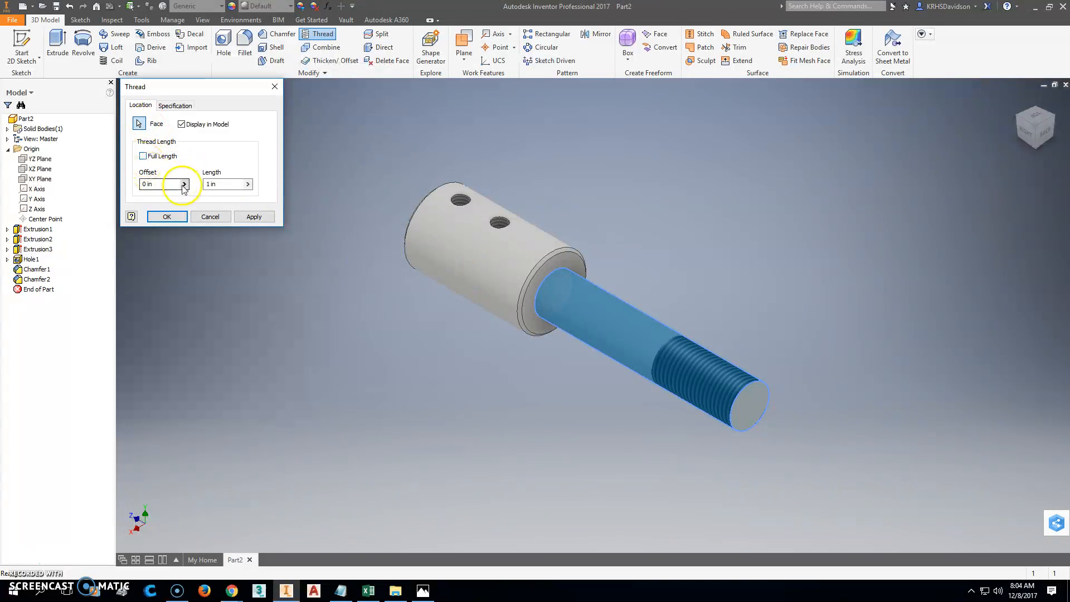
double_click(209, 185)
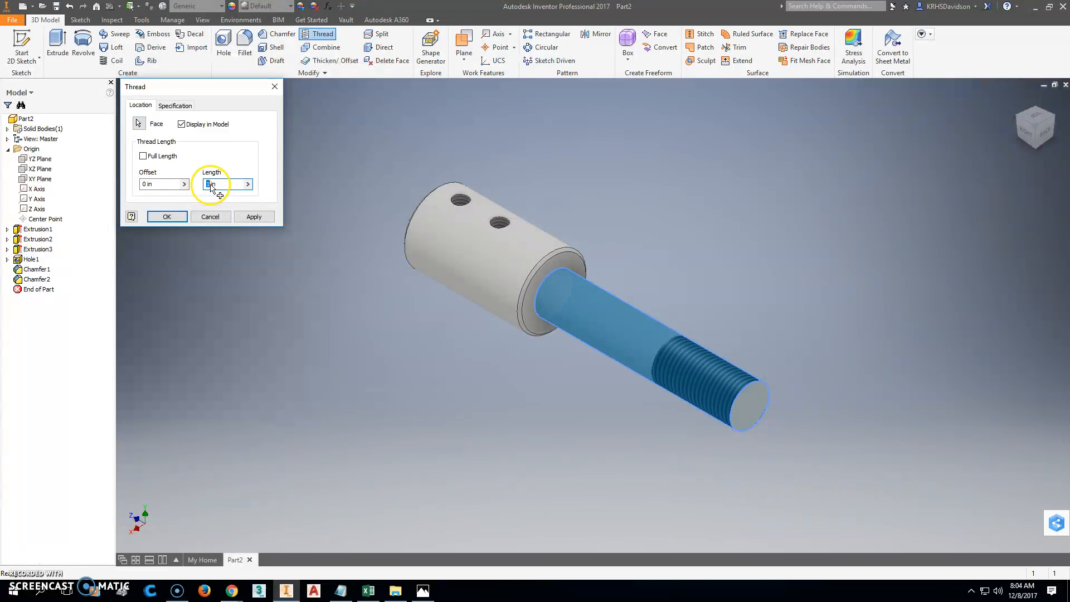
text(2)
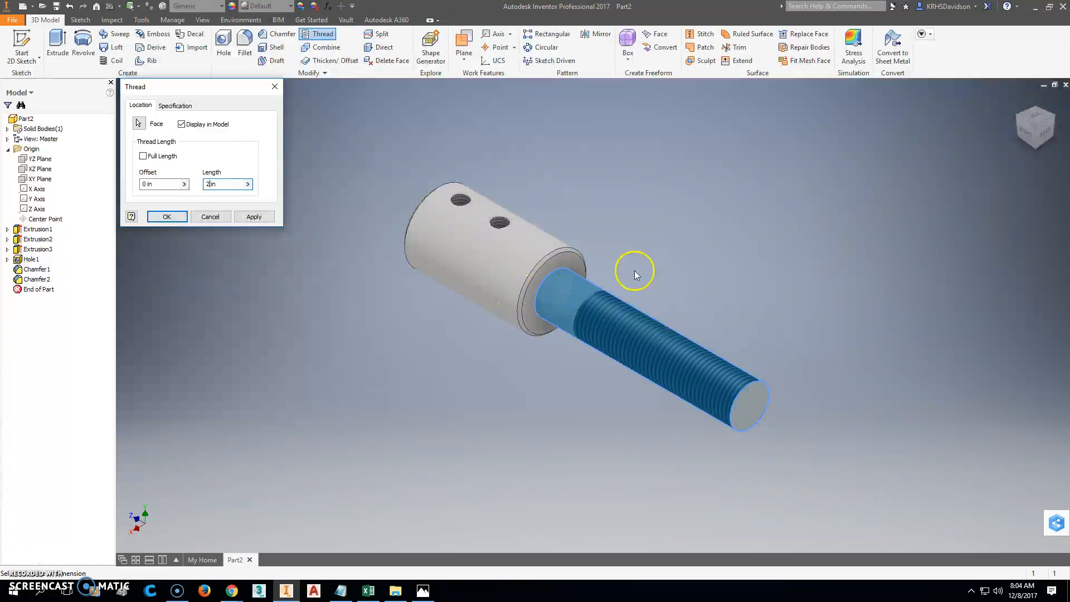
click(254, 216)
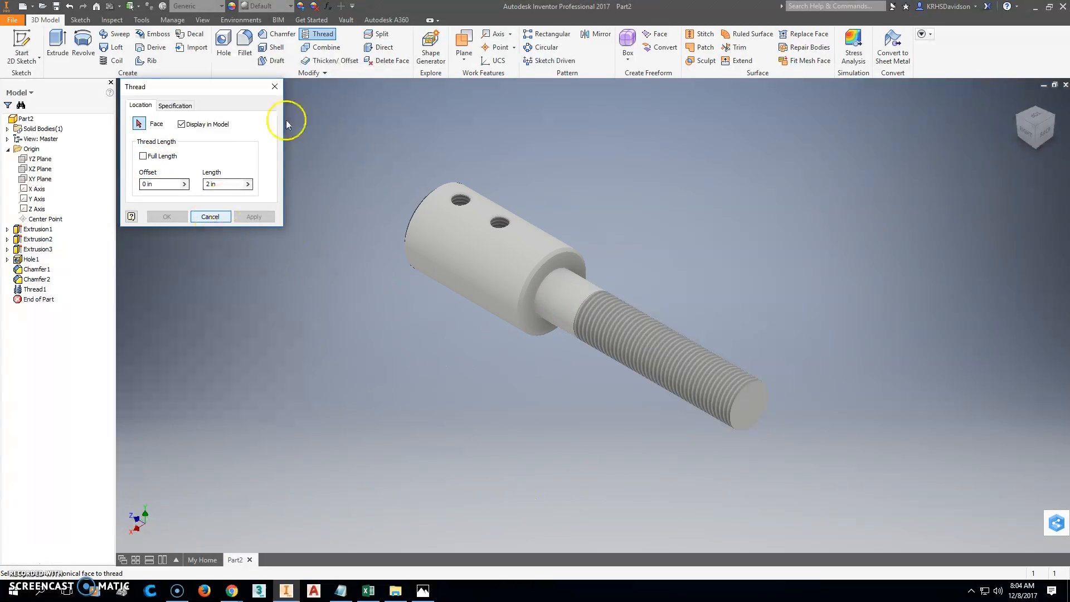
click(276, 87)
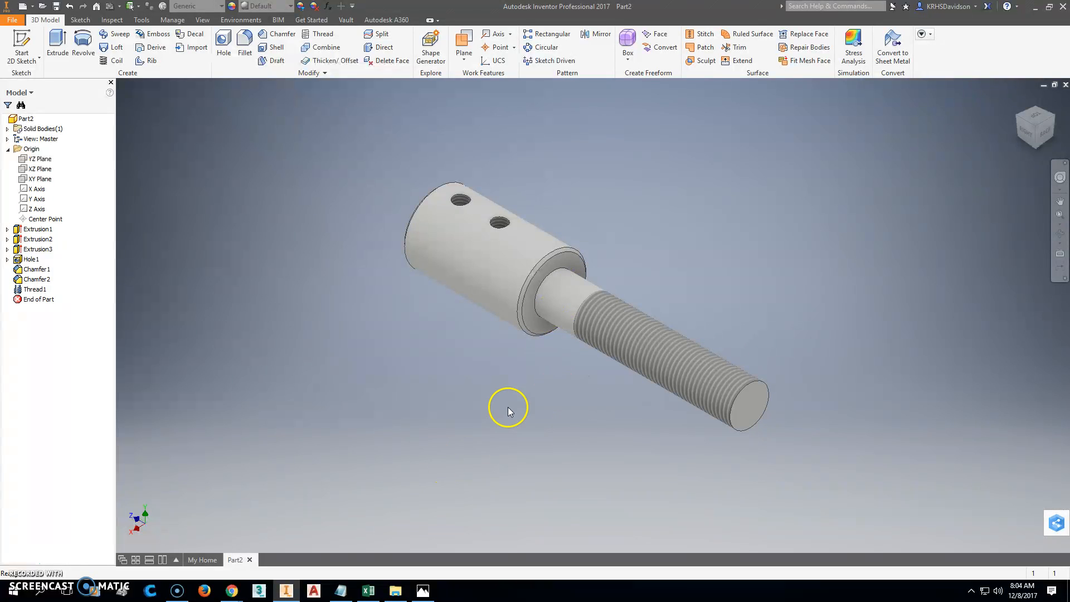
Save the part as 484-13-30-1 Screw in the Davidson folder.
click(15, 21)
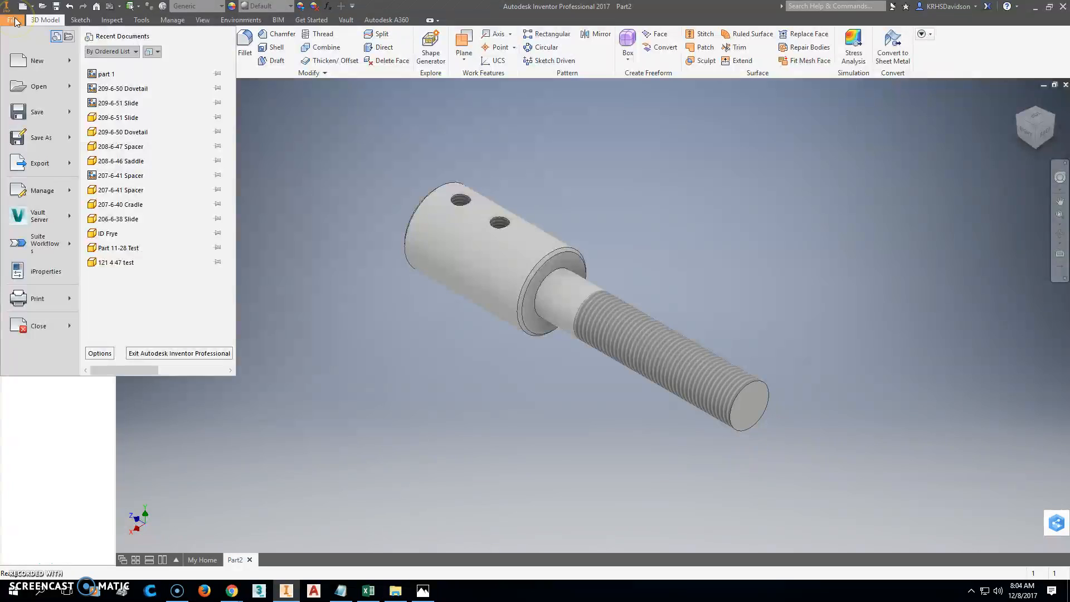
click(60, 142)
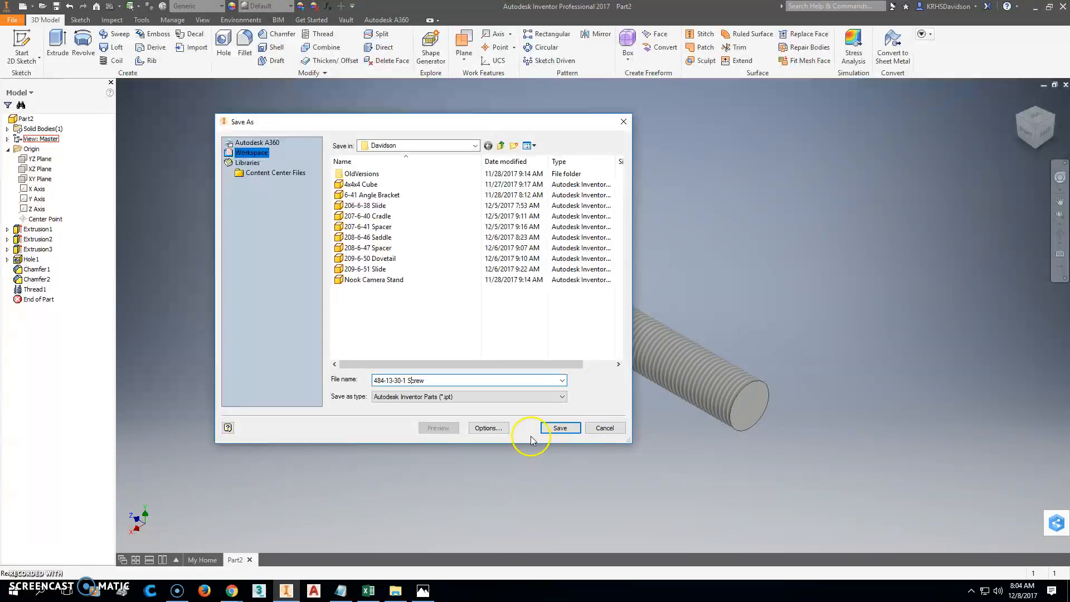
click(561, 428)
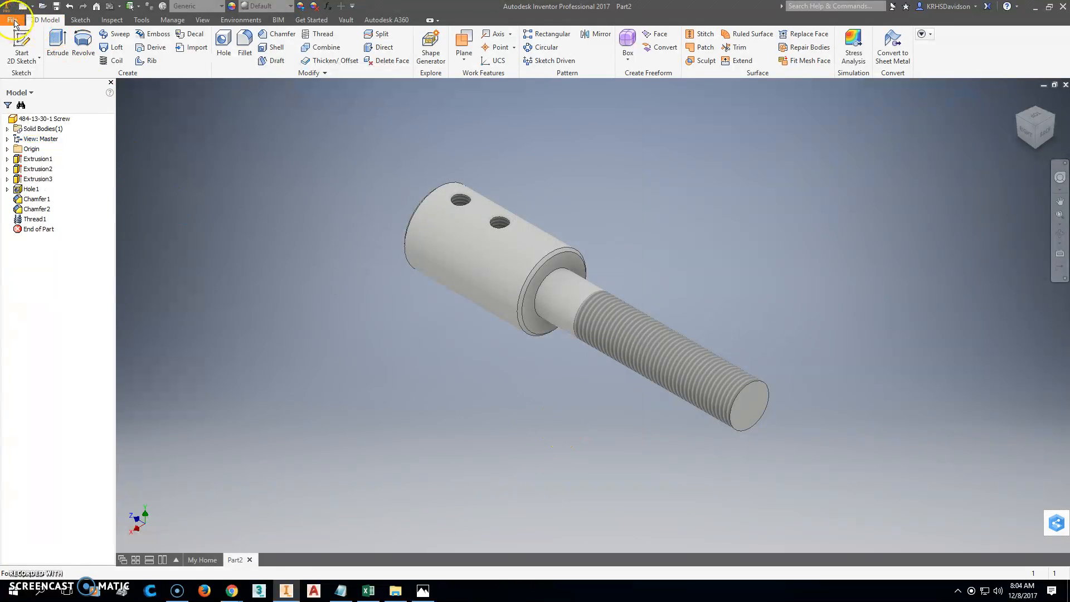
Create a new drawing from the English ANSI (in).idw template.
click(14, 23)
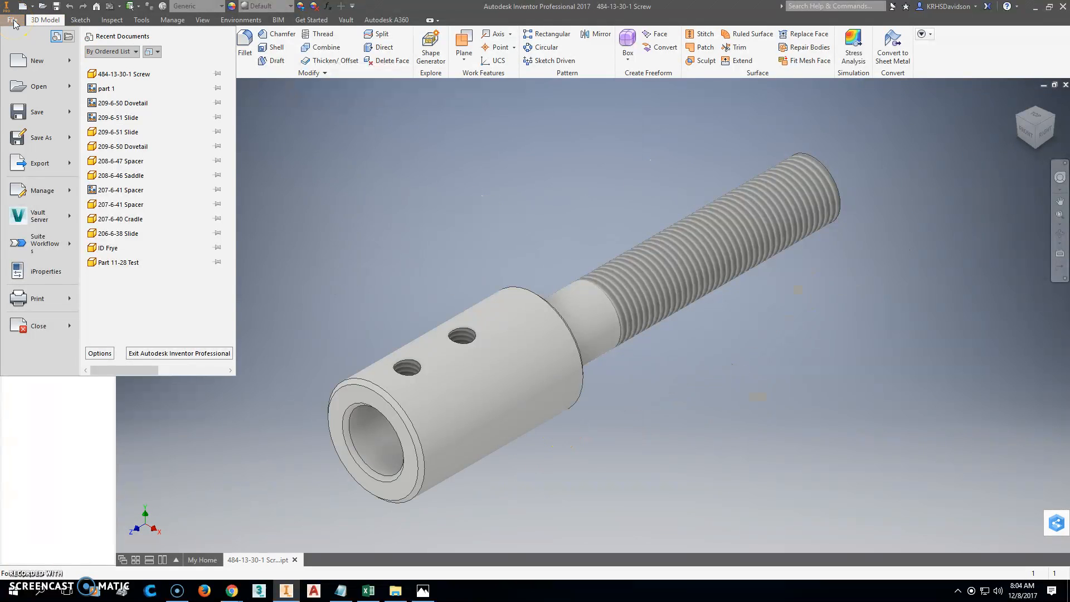
click(15, 22)
click(15, 22)
click(22, 40)
click(359, 271)
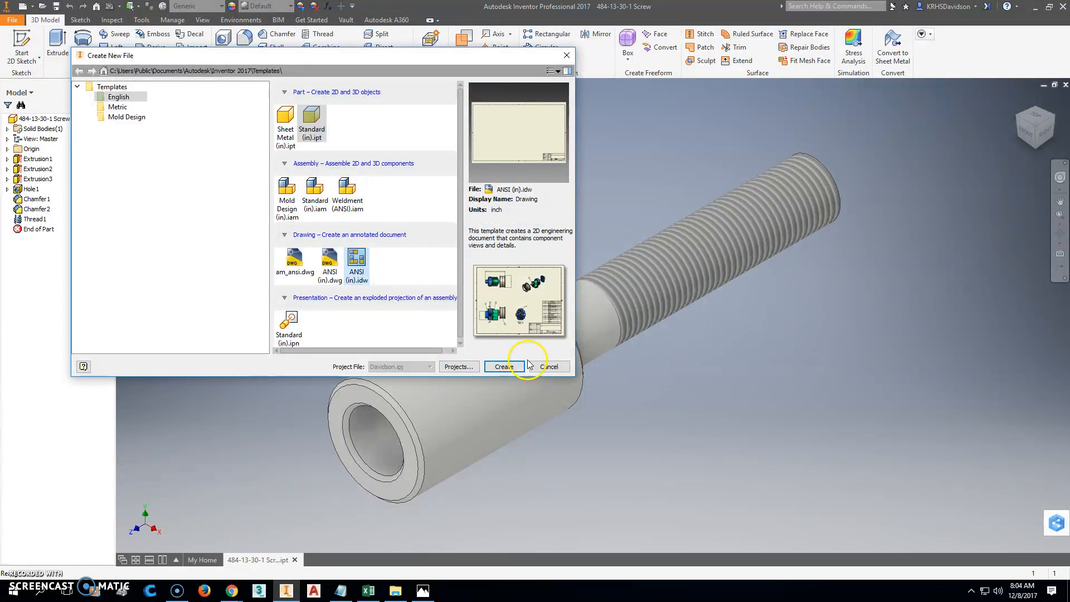
click(508, 367)
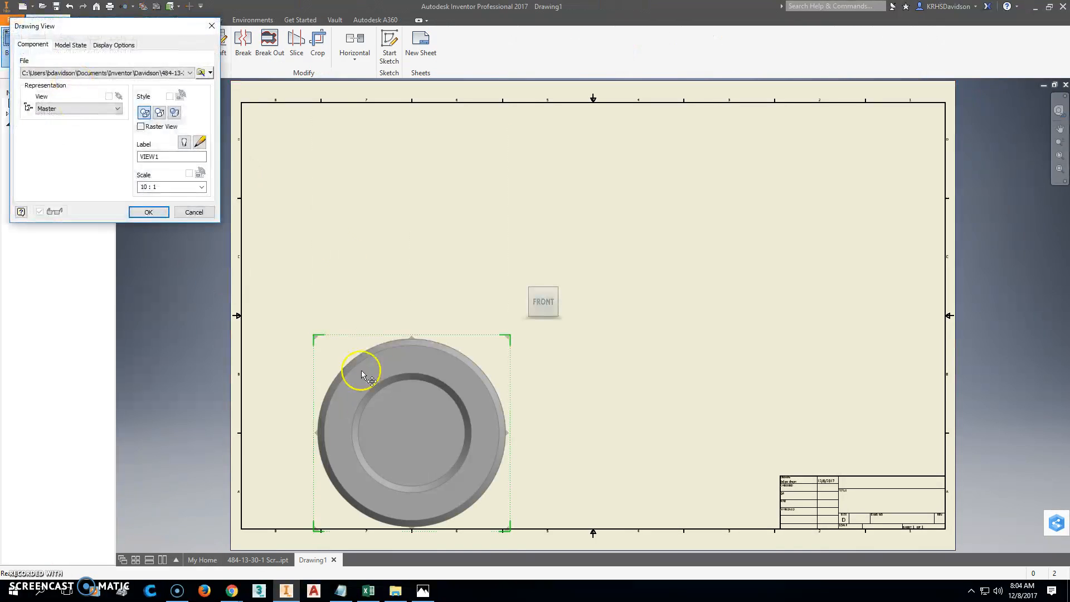
click(194, 212)
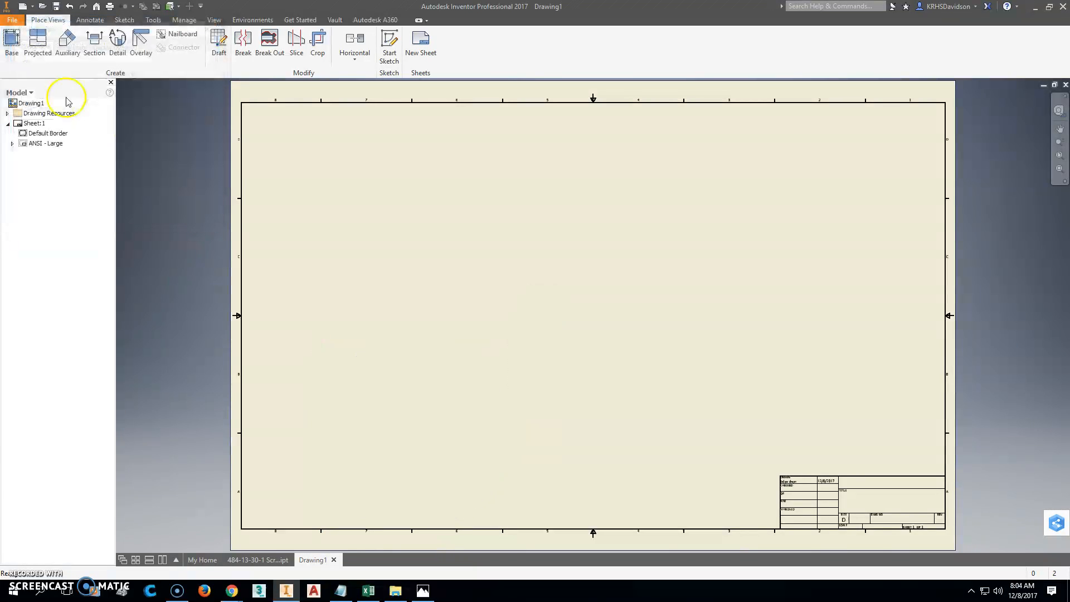
click(13, 20)
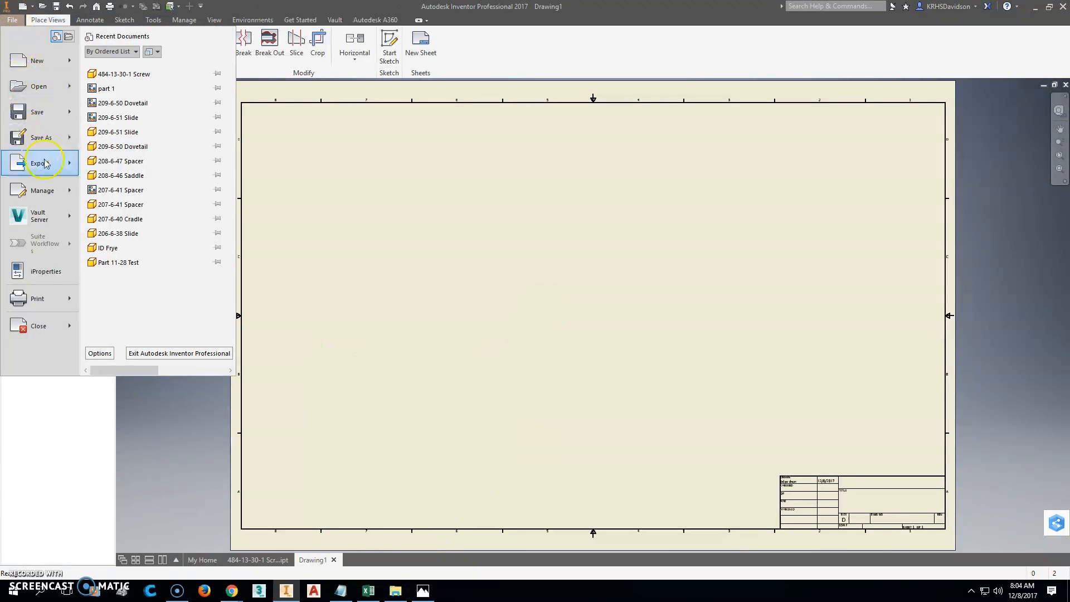
click(37, 62)
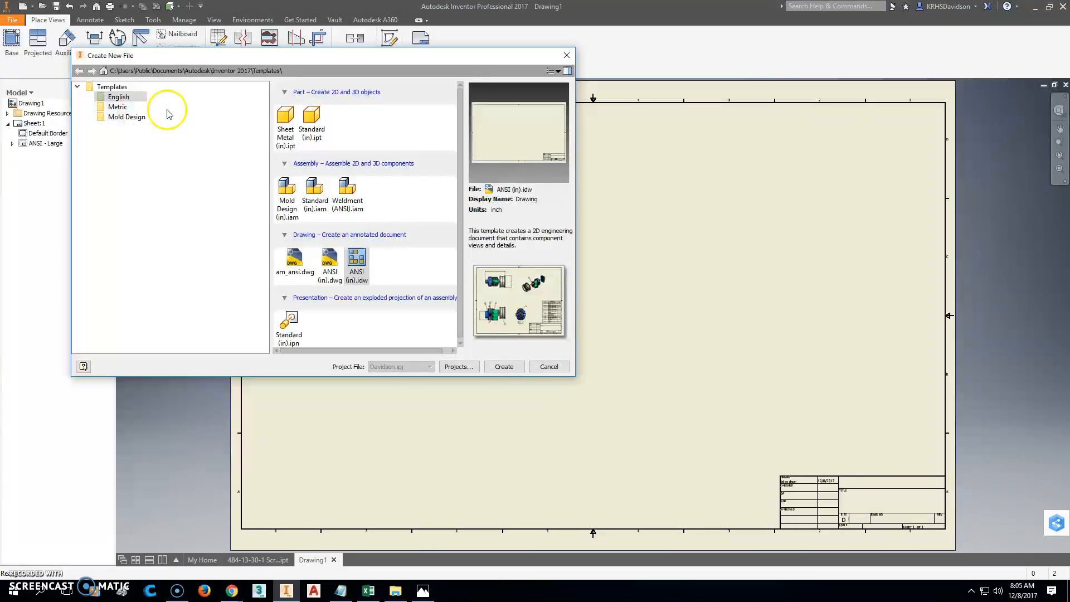
click(547, 367)
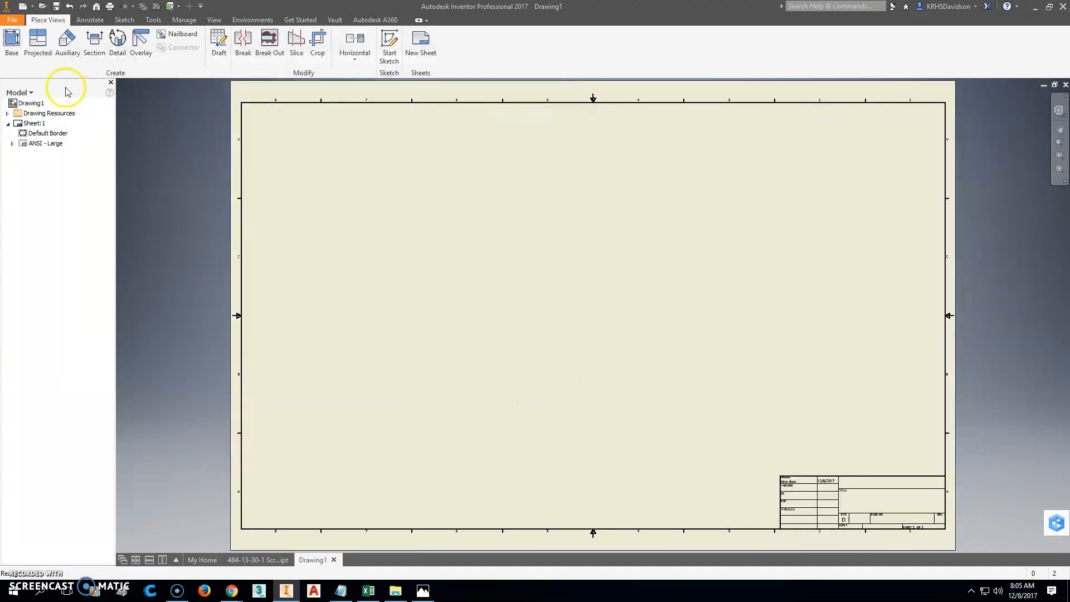
Set up a base view of the part in the Right orientation at 2:1 scale, positioned near the middle of the sheet.
click(11, 39)
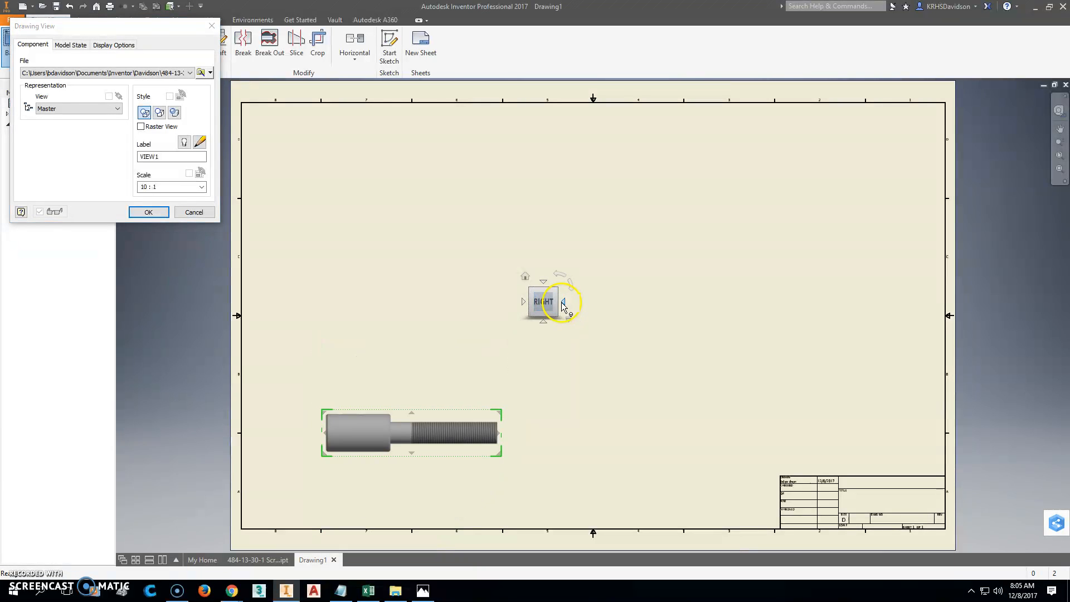
click(563, 304)
mouse_move(412, 438)
mouse_down()
mouse_move(520, 384)
mouse_move(577, 337)
mouse_up()
click(578, 337)
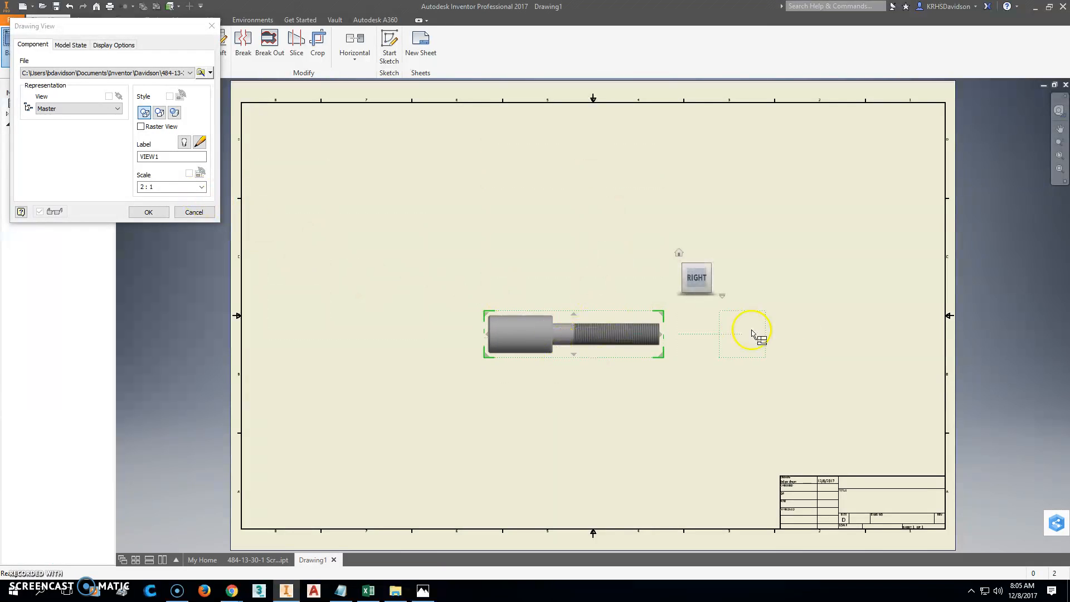
Add projected end views on both sides of the base view and an isometric view in the sheet's upper-right corner, and create them.
click(817, 335)
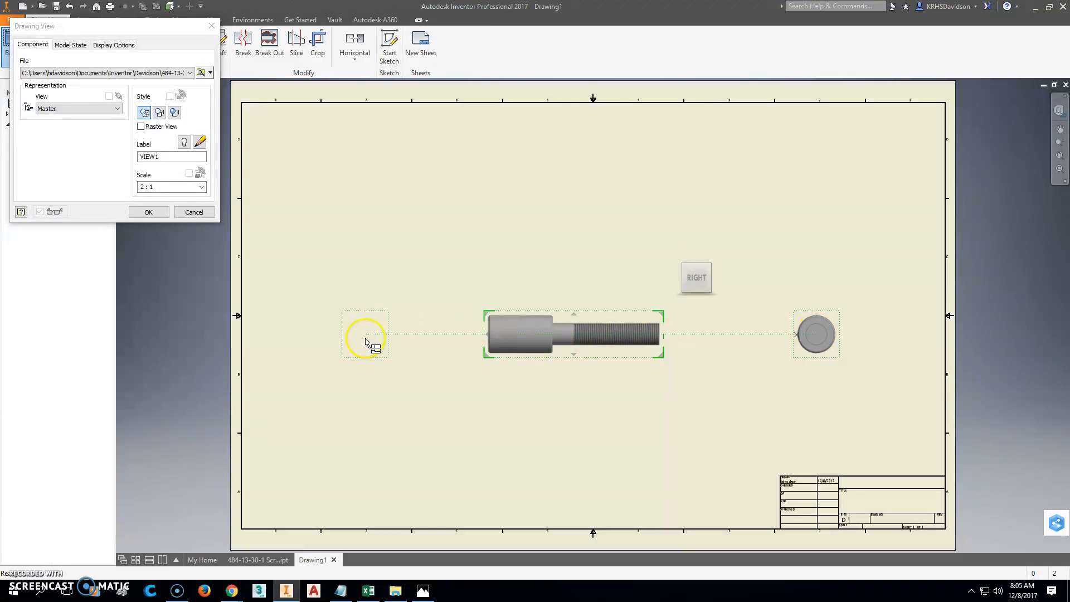
click(365, 341)
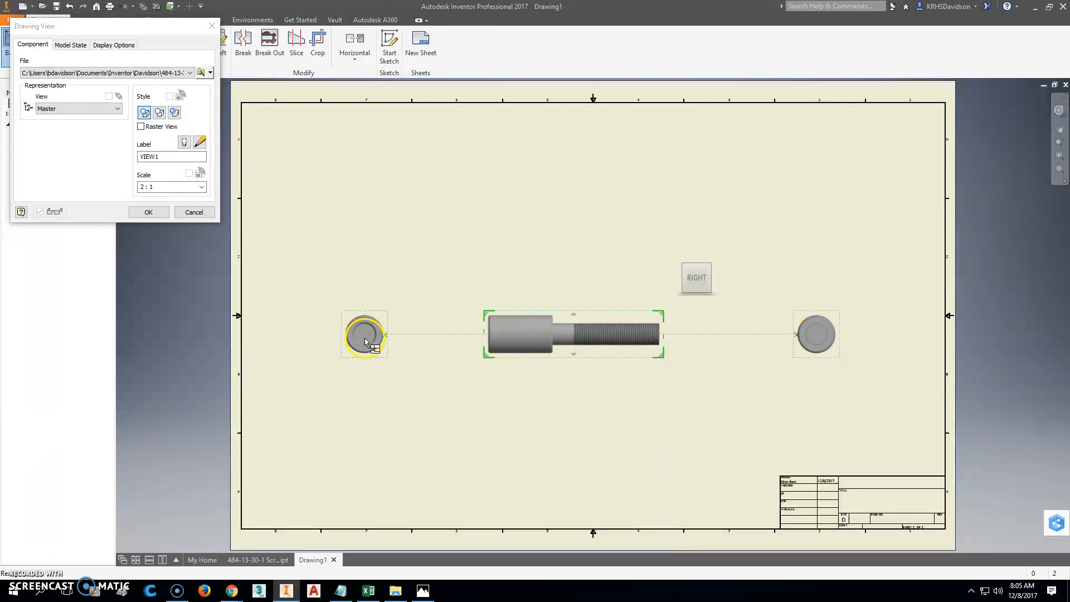
click(842, 184)
right_click(843, 184)
click(883, 177)
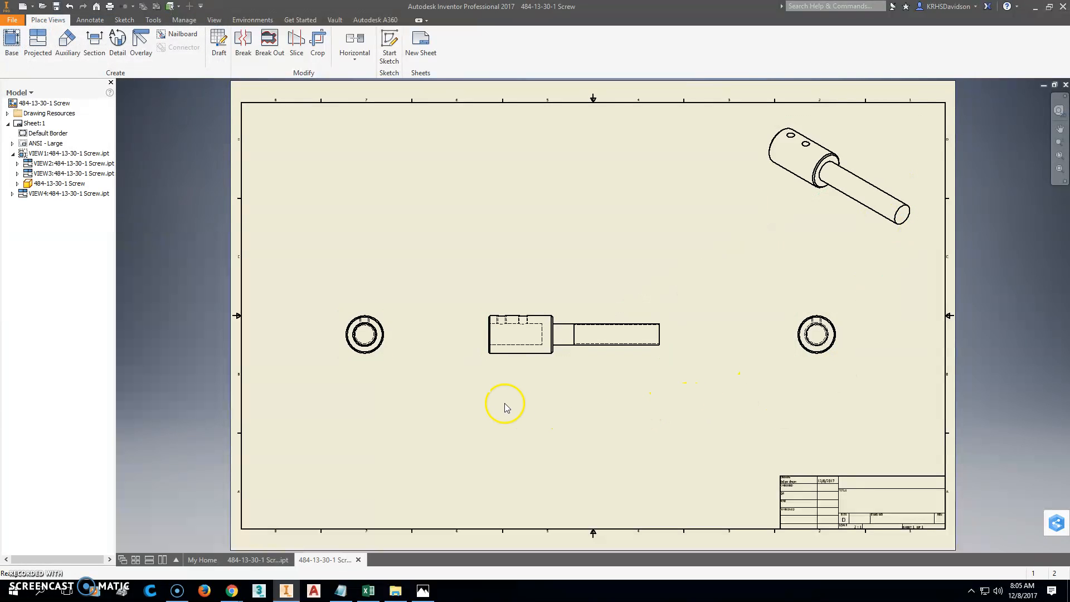
Add center marks to the bore and shaft circles in the two end views.
scroll(513, 342, down, 2)
scroll(513, 343, up, 6)
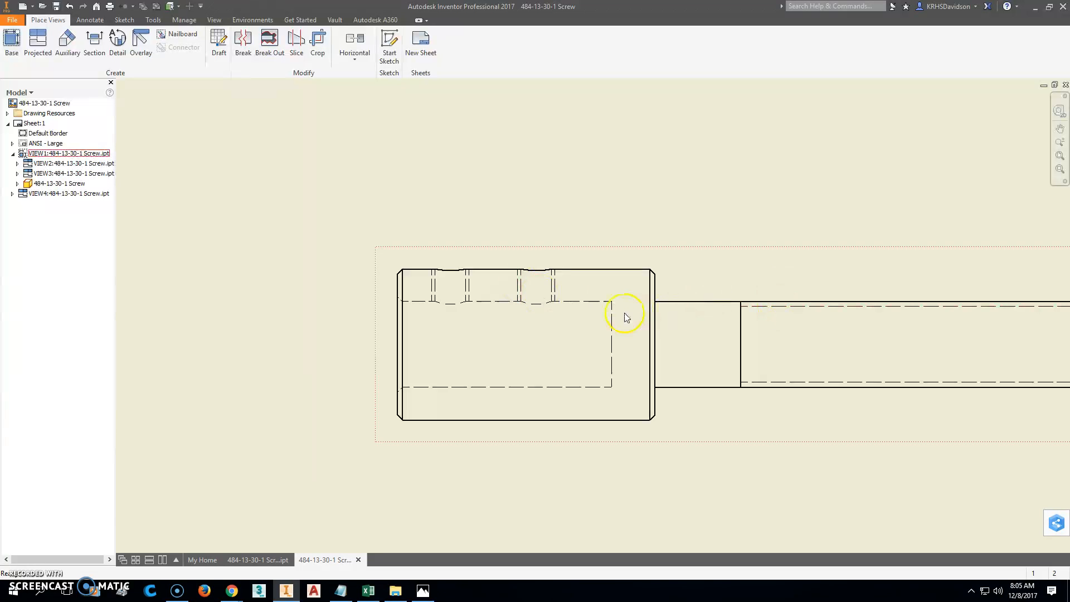
scroll(625, 312, down, 3)
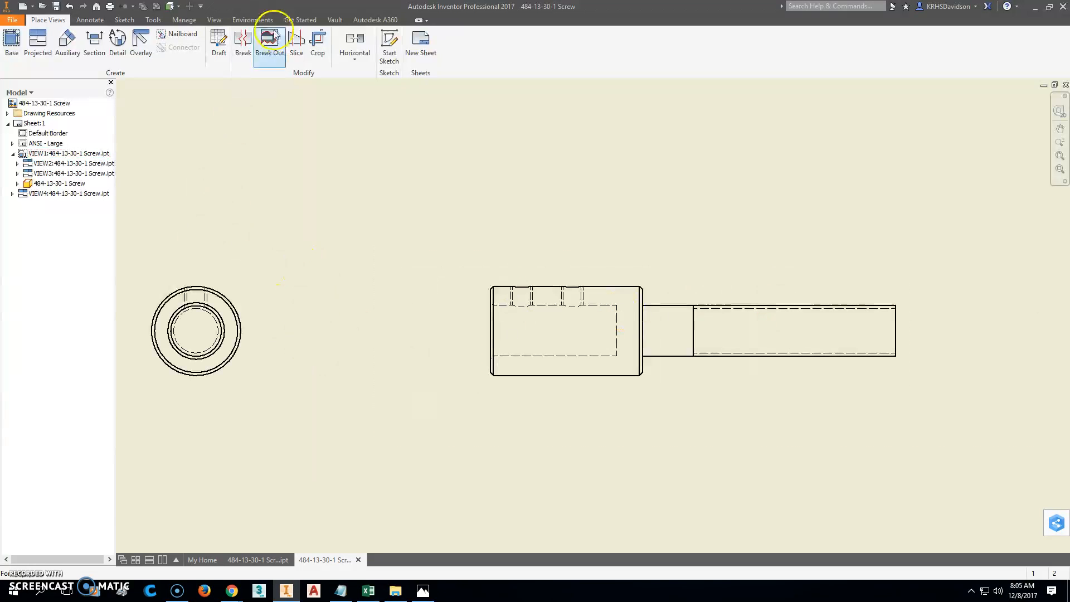
click(90, 19)
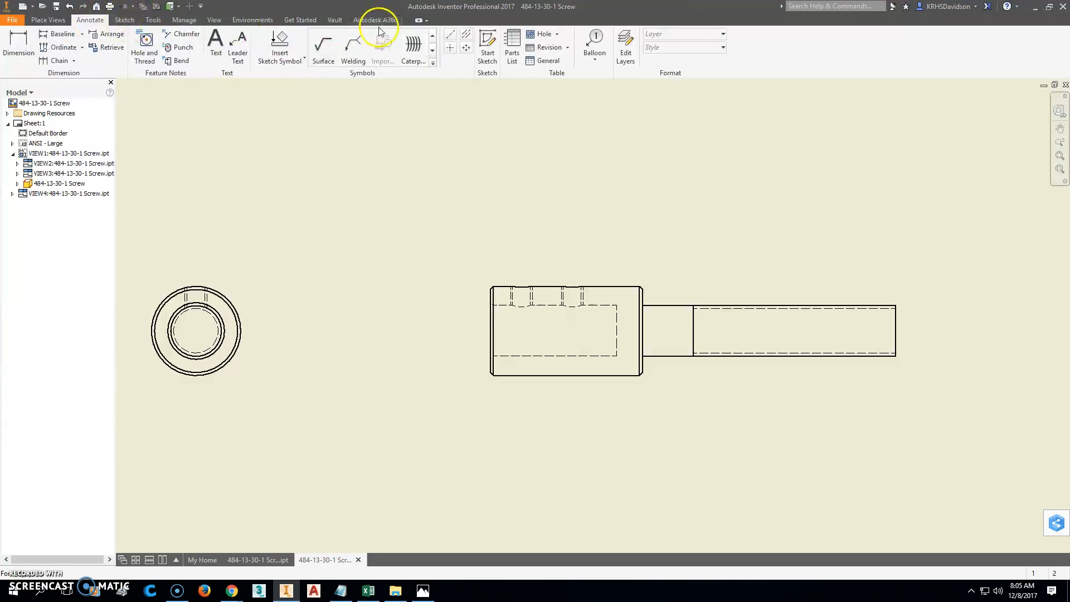
click(450, 48)
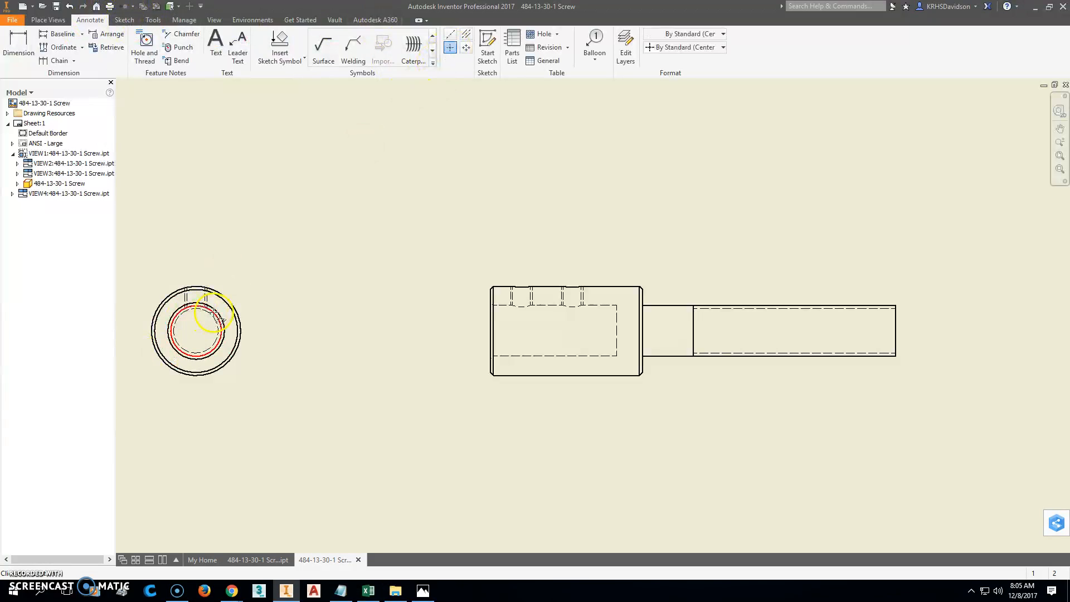
click(216, 321)
scroll(256, 329, down, 2)
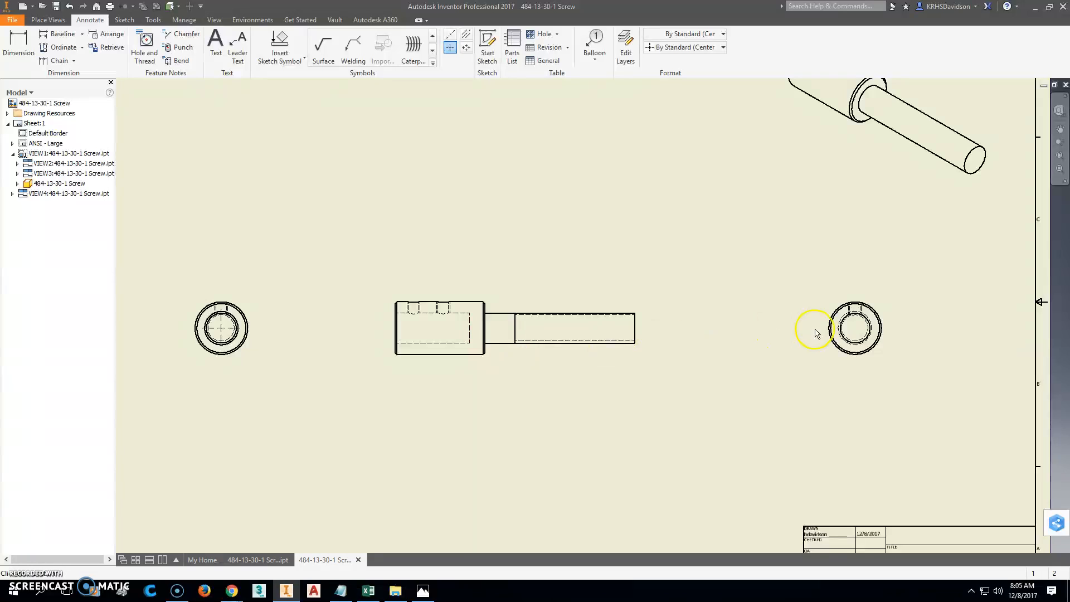
click(852, 327)
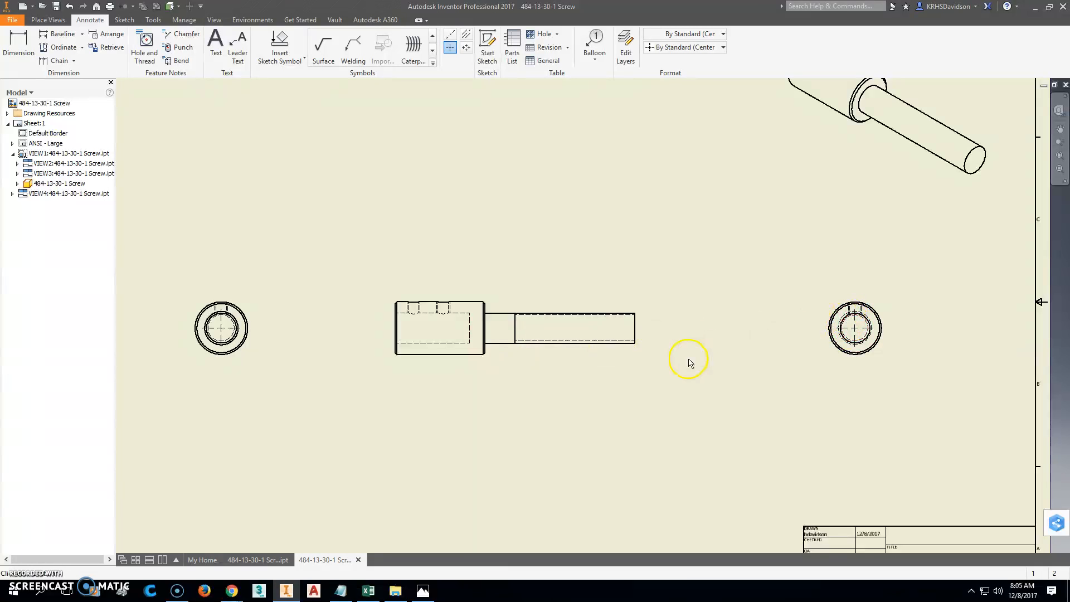
Add centerline bisectors through the threaded cross holes in the left end and front views, and along the bore and shaft.
click(466, 34)
scroll(245, 332, up, 4)
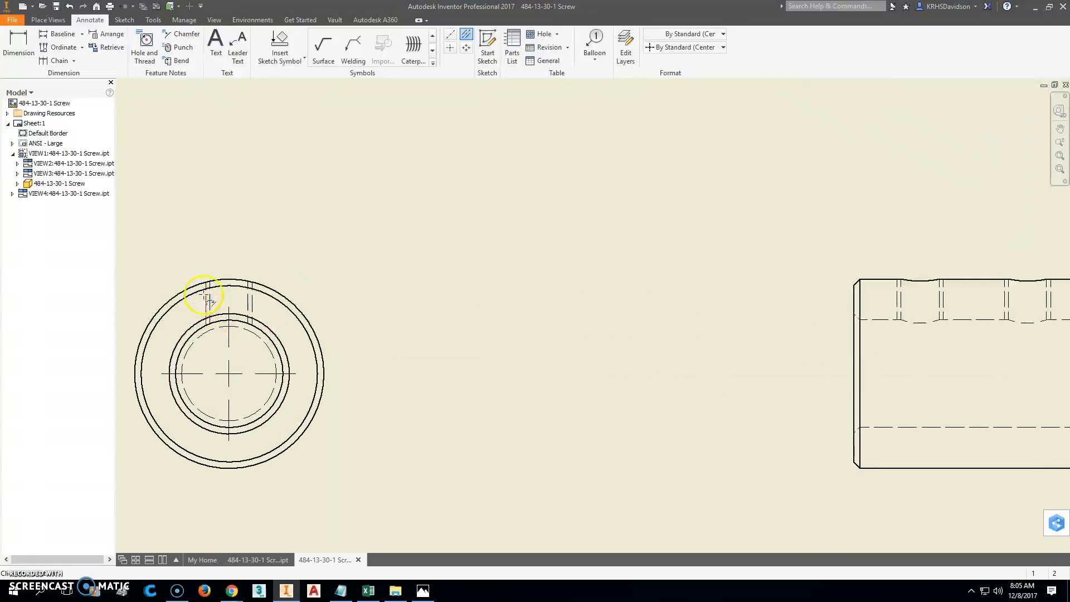
click(252, 299)
middle_drag(618, 320, 178, 321)
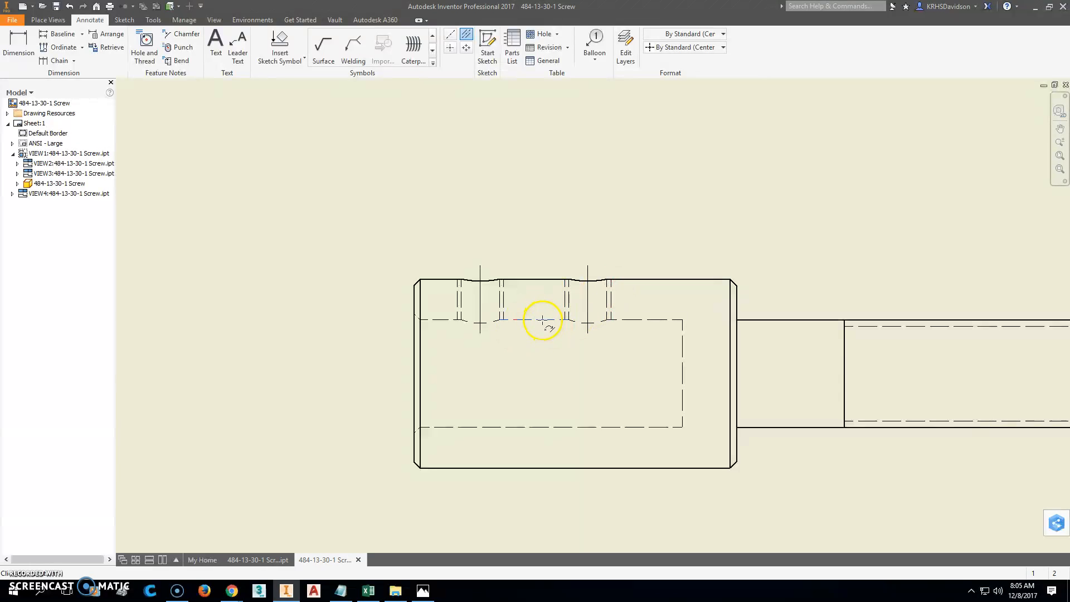
middle_drag(563, 394, 226, 394)
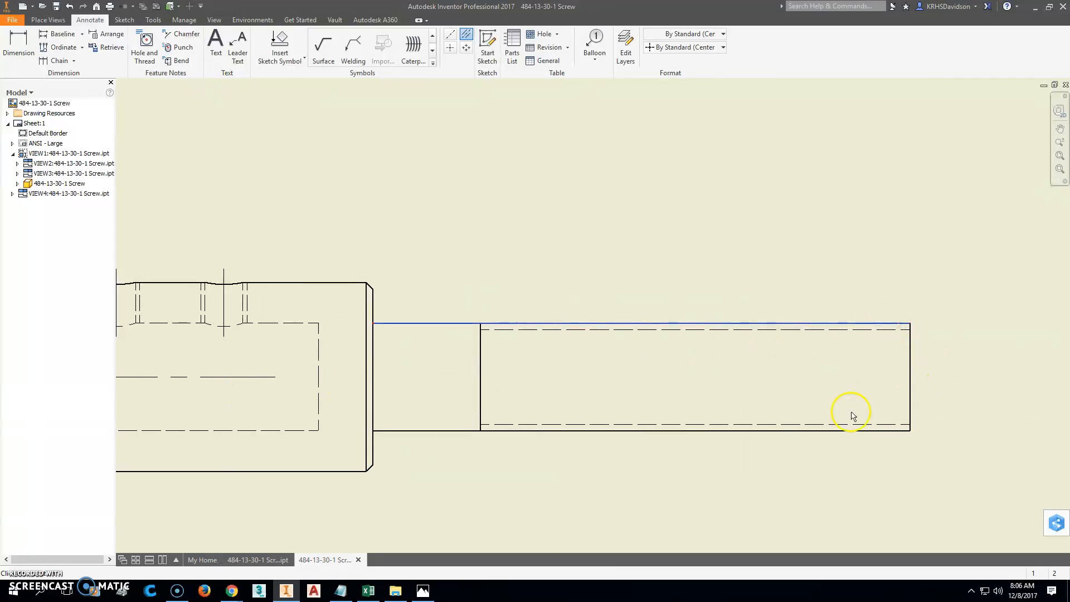
click(804, 437)
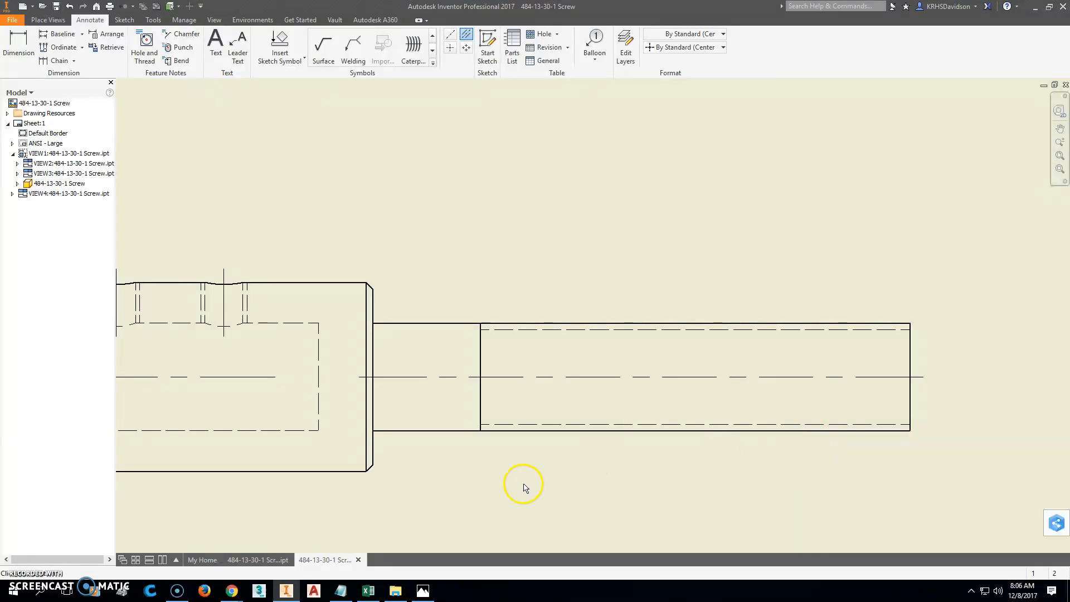
Delete the bore's separate centerline and extend the shaft's centerline through the head, just past its outer end face.
middle_drag(524, 488, 728, 458)
key(Escape)
click(455, 355)
key(Delete)
drag(567, 353, 308, 345)
drag(241, 344, 239, 351)
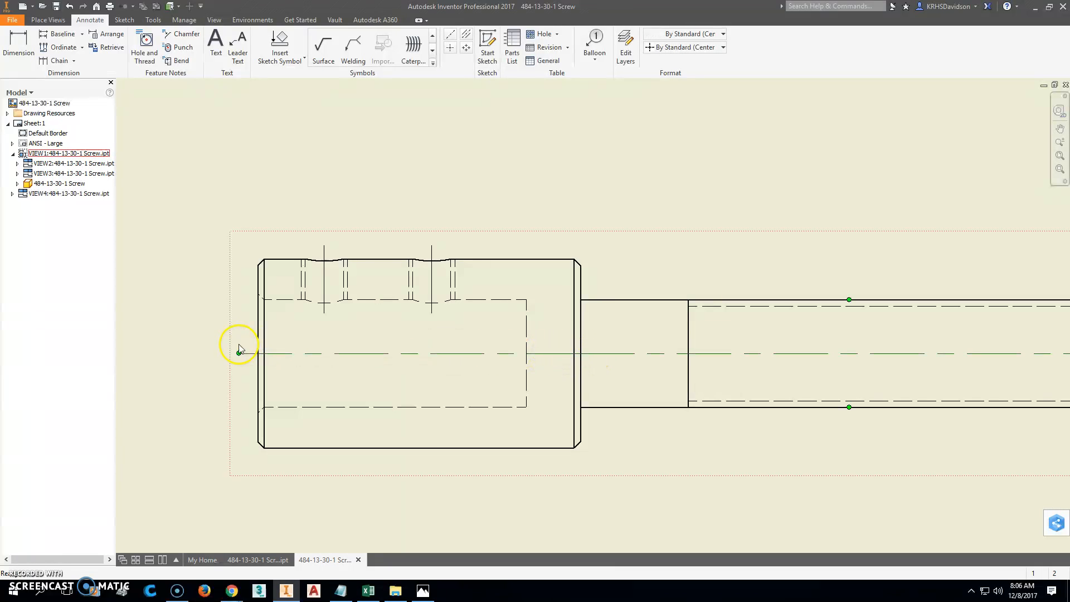
scroll(567, 394, down, 5)
click(664, 447)
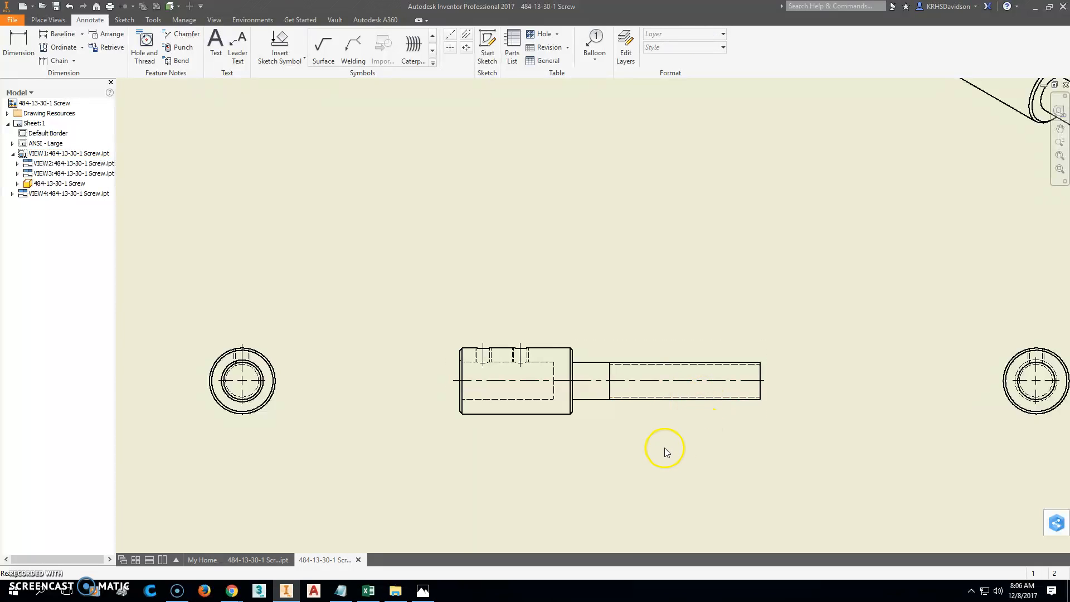
Extend the center mark in the threaded-side end view upward through the cross hole, past the outer circle.
drag(774, 421, 724, 454)
click(940, 413)
scroll(1027, 377, up, 4)
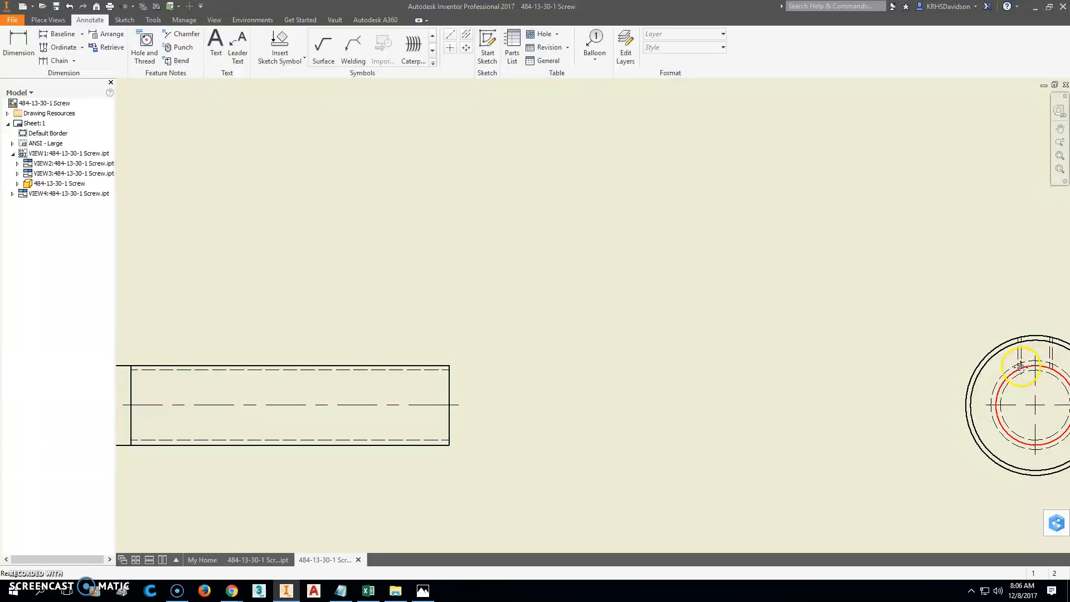
middle_drag(1027, 378, 623, 377)
click(639, 362)
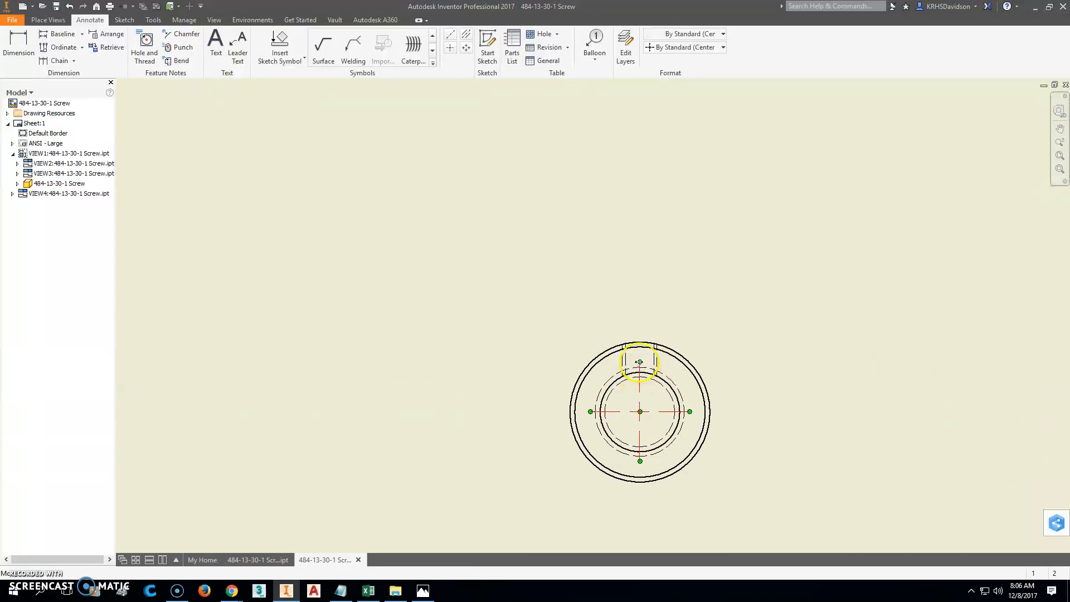
drag(640, 362, 641, 331)
scroll(590, 512, down, 2)
click(346, 460)
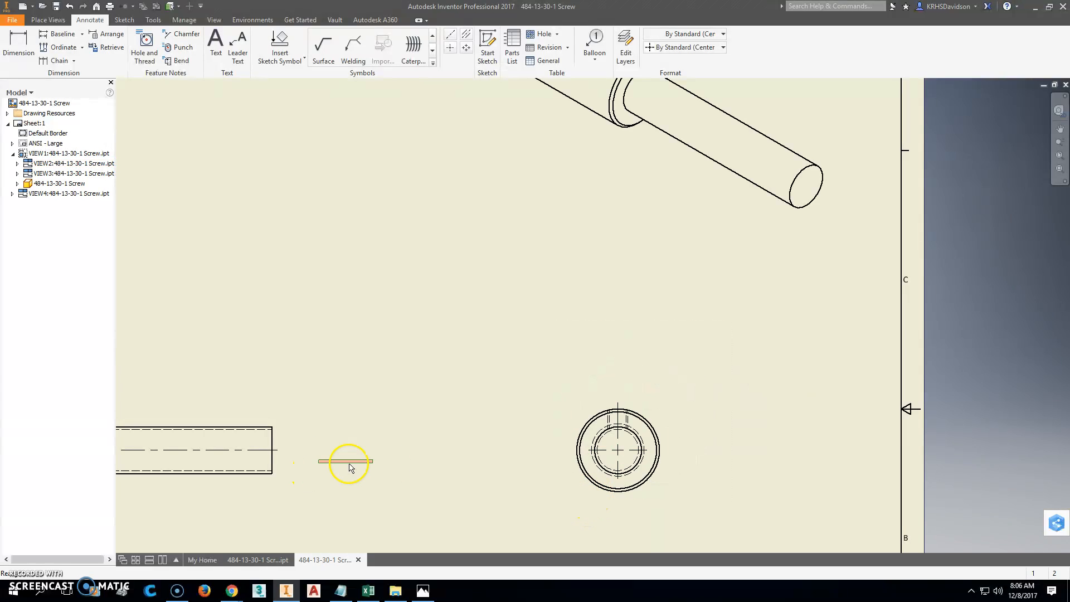
Dimension the length of the large-diameter head above the front view, keeping the default dimension text.
scroll(459, 429, up, 2)
scroll(459, 429, down, 4)
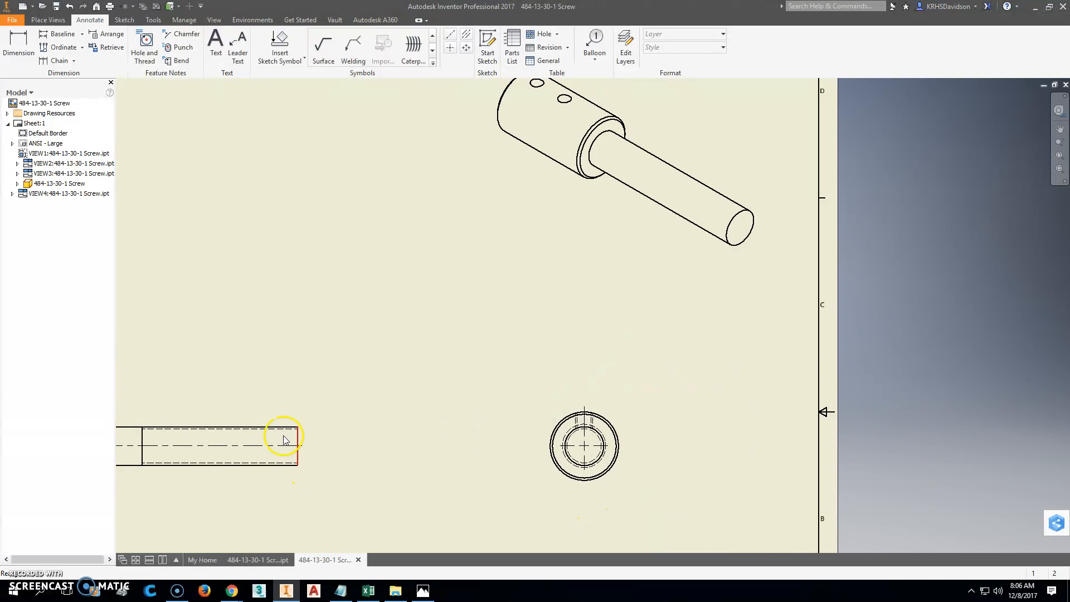
scroll(295, 384, up, 4)
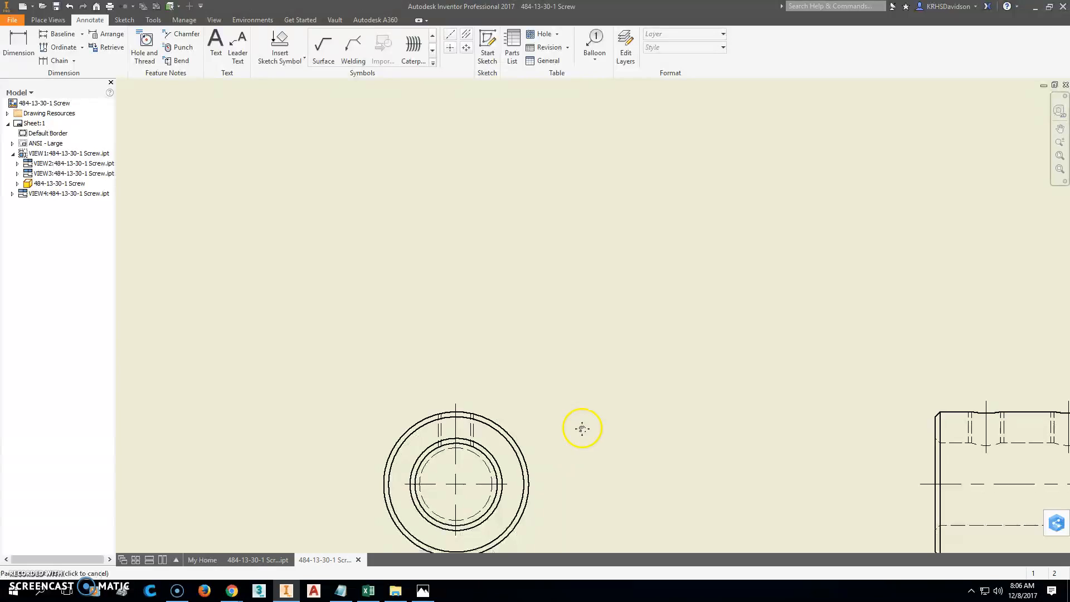
scroll(390, 358, down, 2)
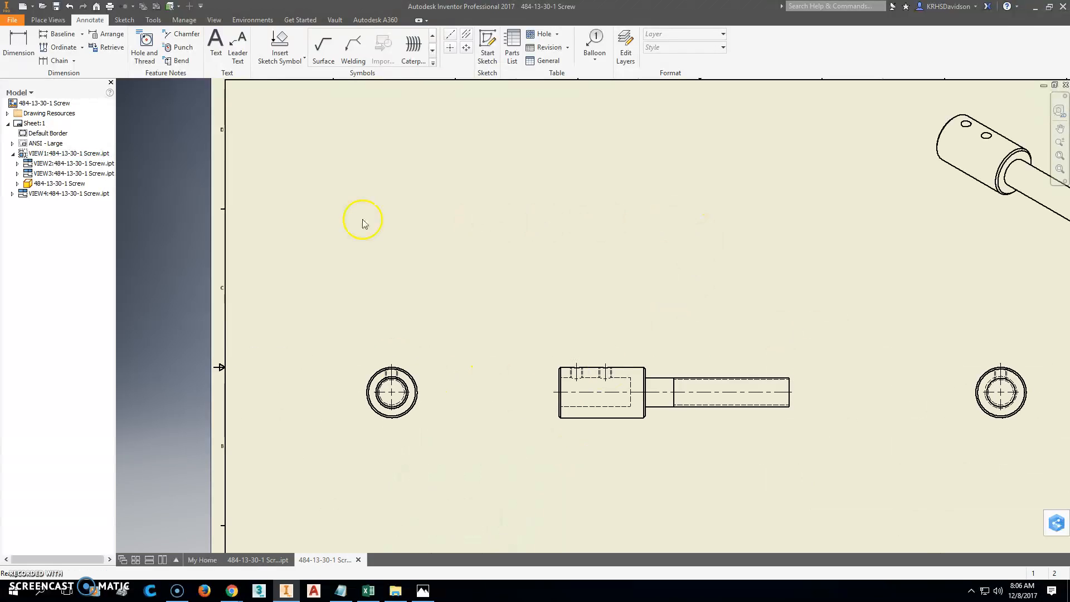
click(19, 44)
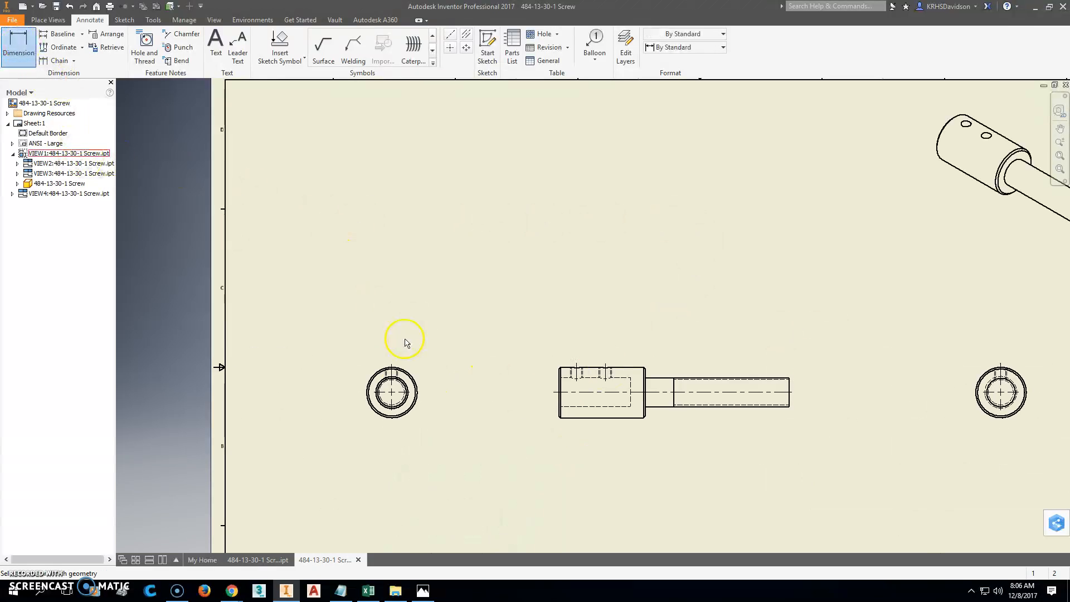
scroll(405, 339, up, 2)
scroll(638, 351, down, 2)
middle_drag(664, 349, 312, 331)
scroll(291, 331, up, 2)
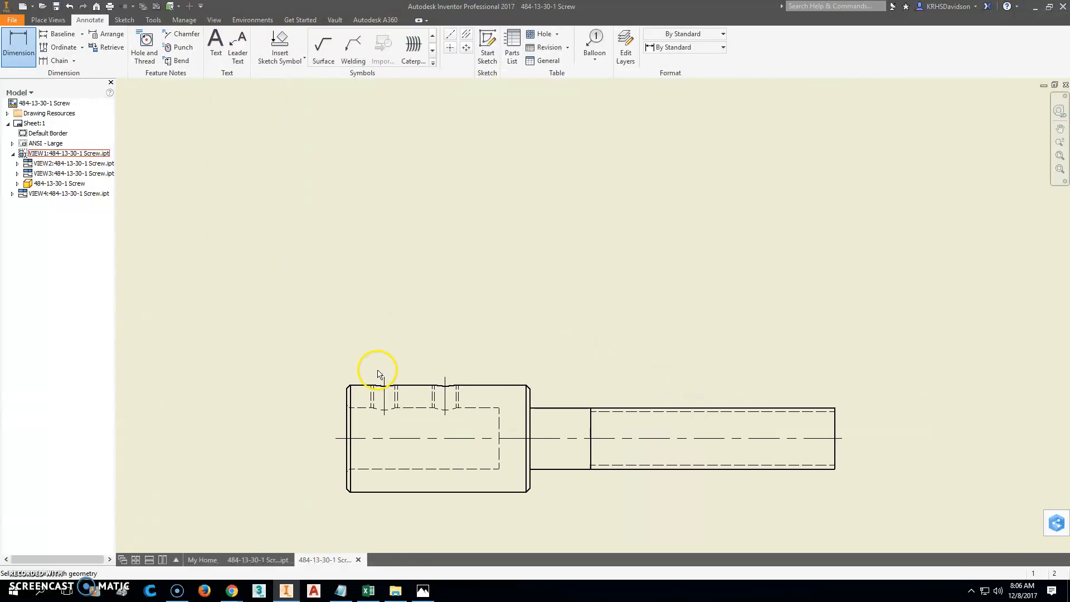
click(347, 397)
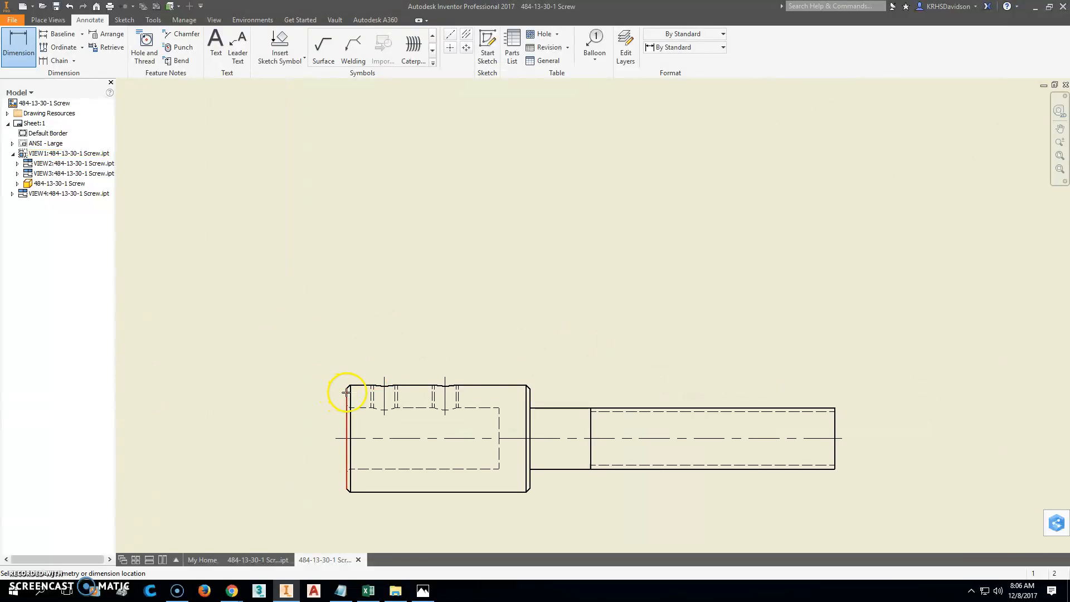
click(530, 399)
click(438, 341)
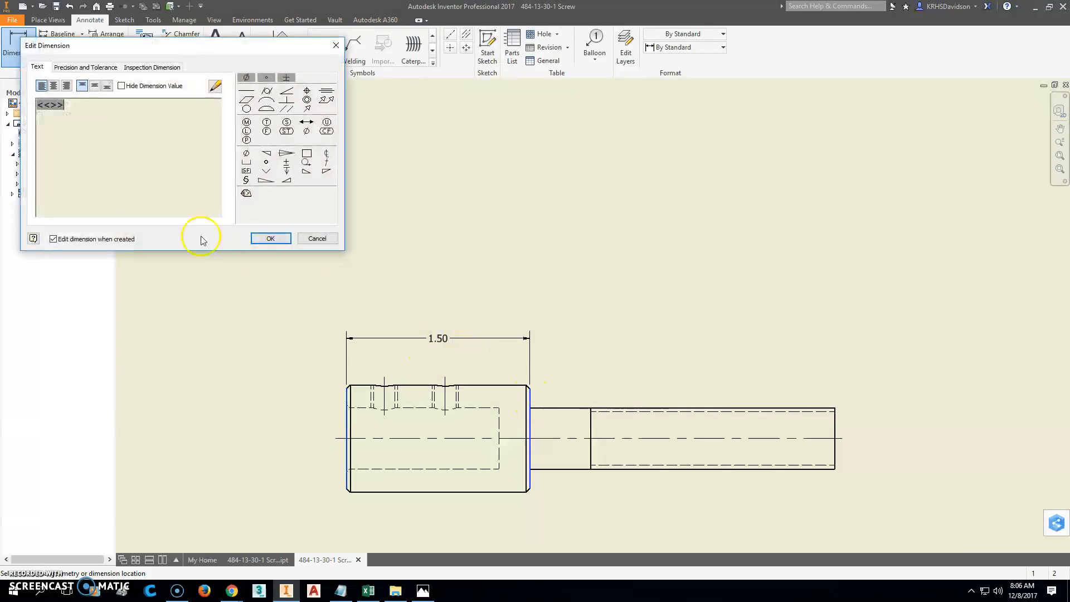
click(271, 239)
Project a top view from the front view and place it directly above.
scroll(475, 279, down, 3)
middle_drag(475, 279, 410, 344)
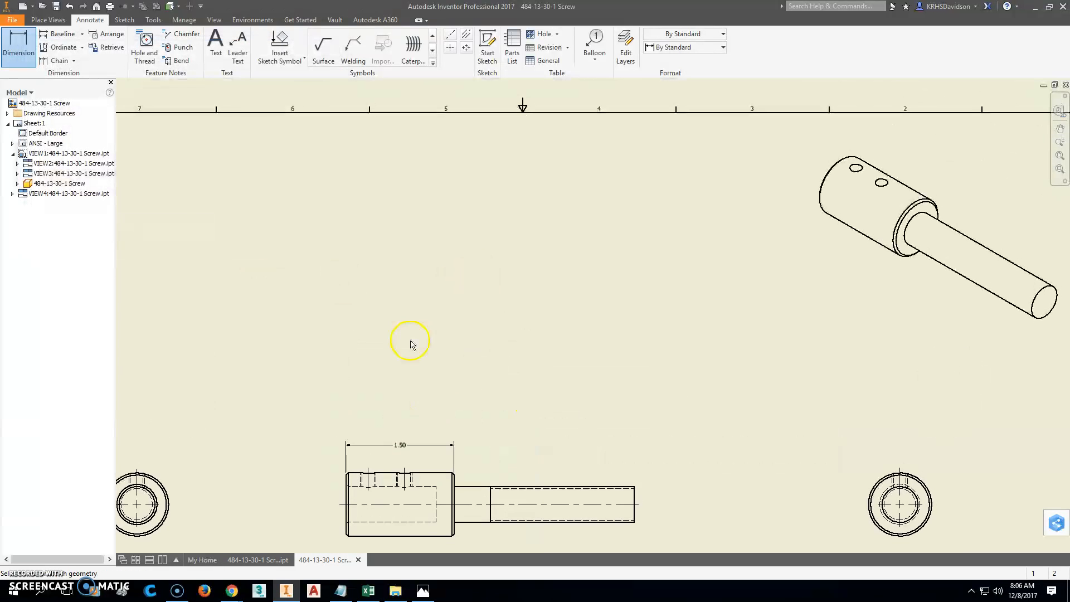
click(60, 22)
click(37, 44)
click(416, 479)
click(463, 310)
right_click(451, 306)
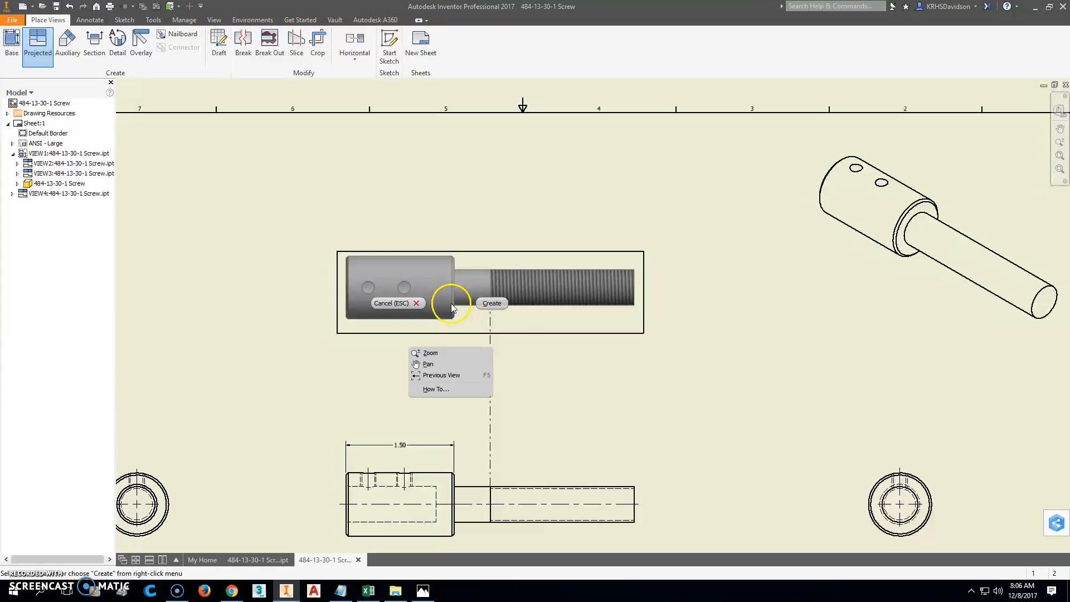
click(493, 303)
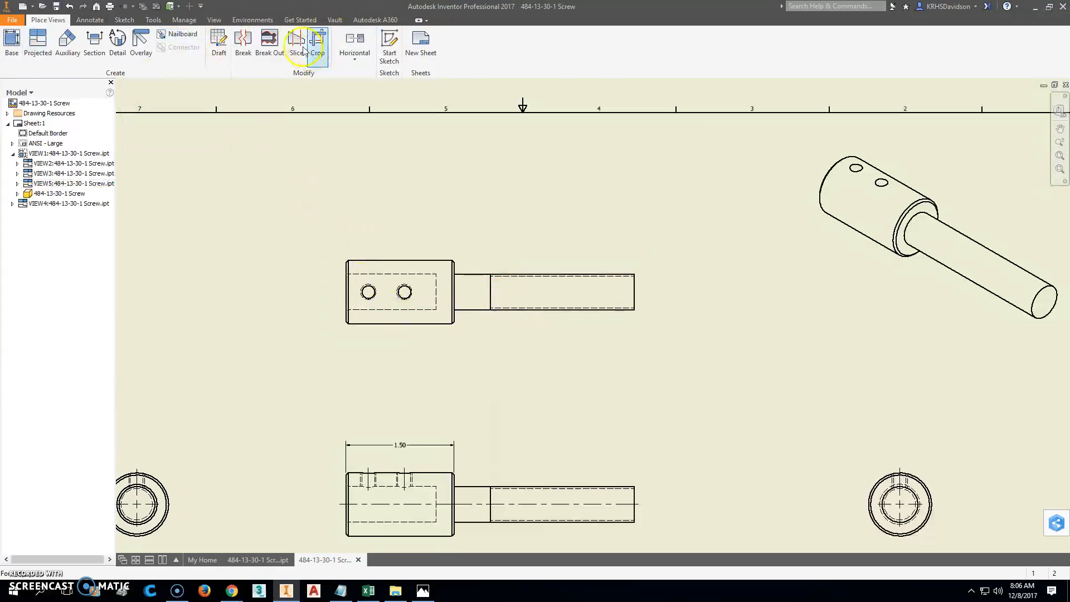
Add center marks to both cross holes in the top view.
click(90, 19)
click(450, 49)
click(373, 292)
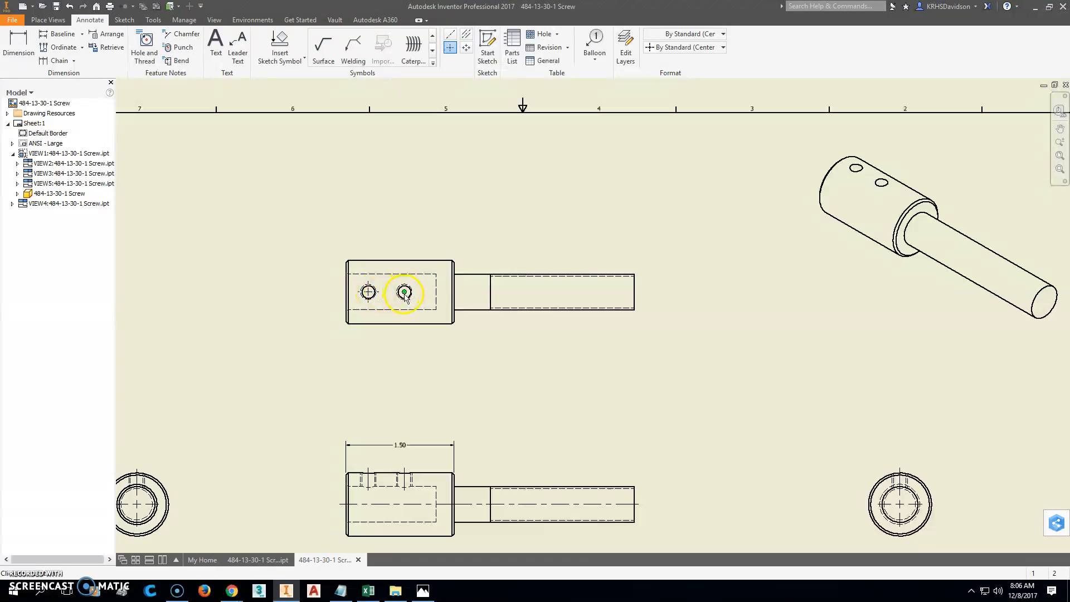
key(d)
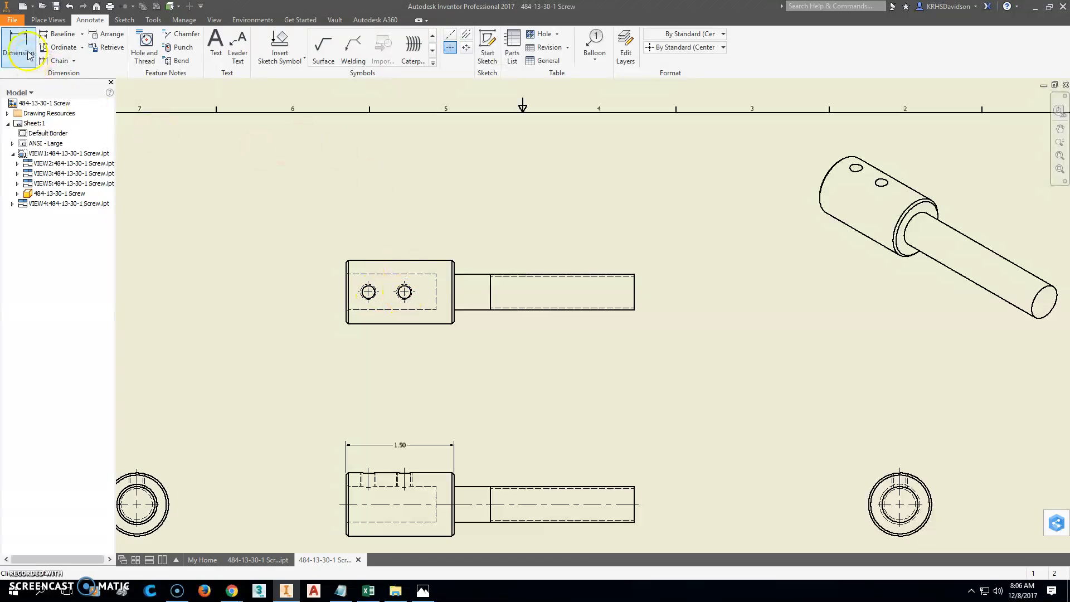
click(345, 271)
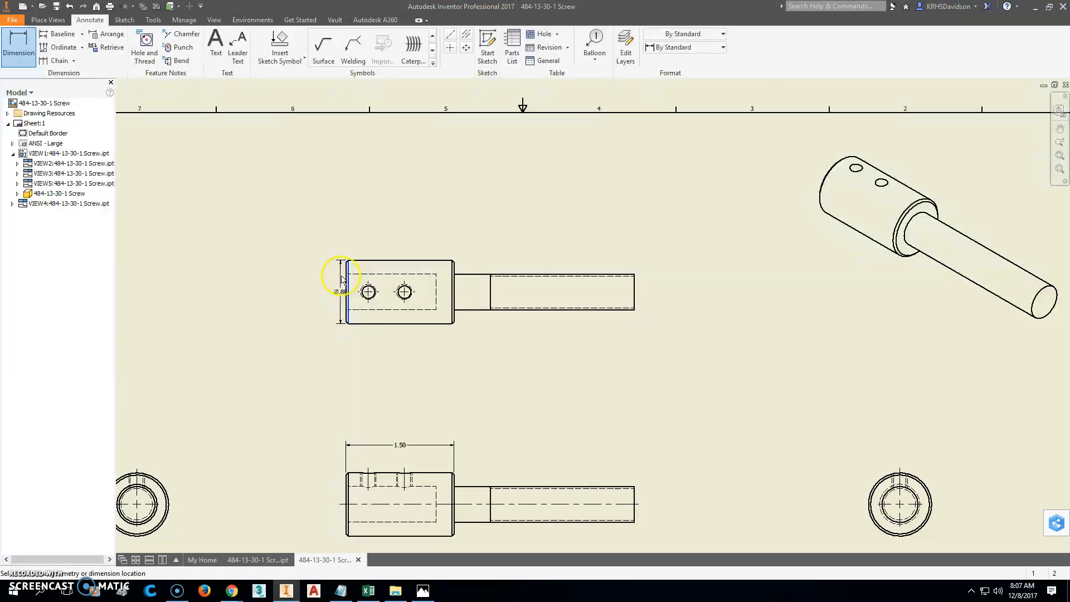
key(Escape)
Dimension the distance from the head's outer end face to the nearest cross hole, above the top view, keeping the default dimension options.
scroll(382, 292, up, 2)
scroll(384, 292, down, 5)
key(d)
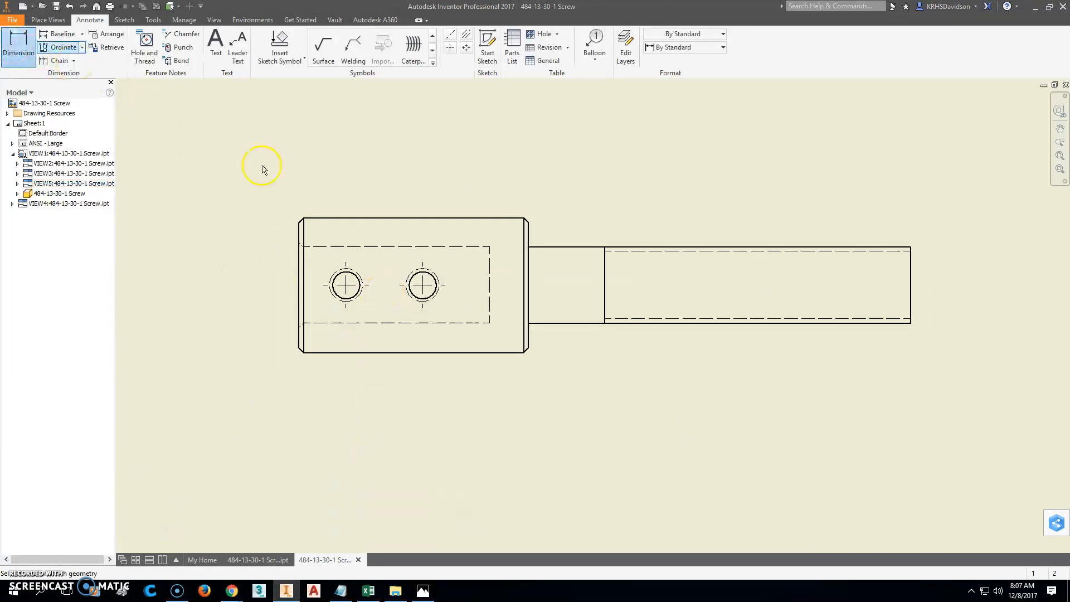
click(299, 234)
click(346, 285)
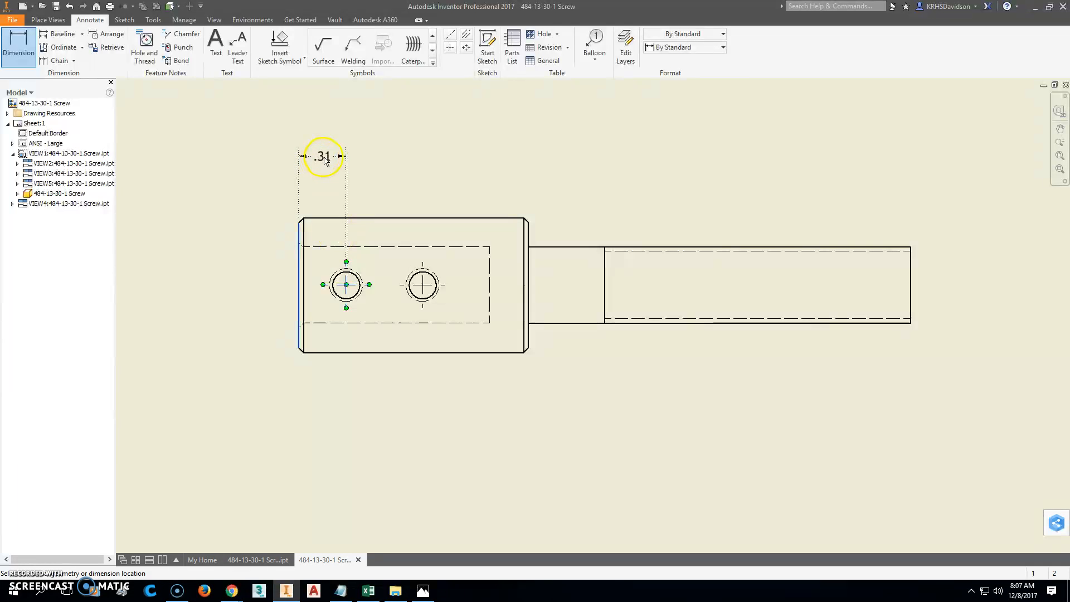
click(325, 160)
click(275, 238)
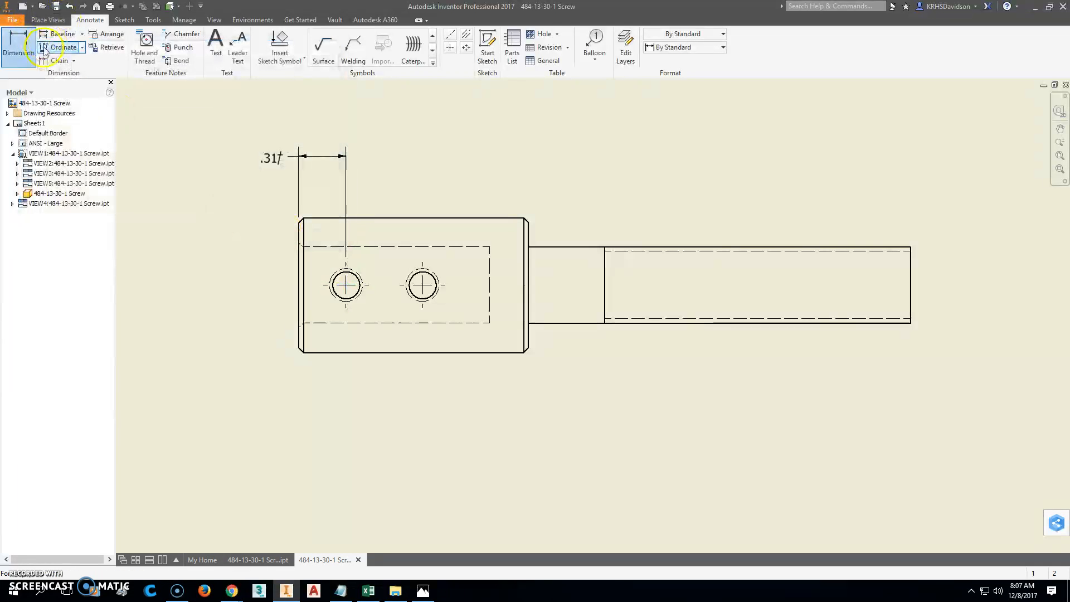
Dimension the spacing between the two cross holes in the top view, in line with the end-face dimension.
click(360, 280)
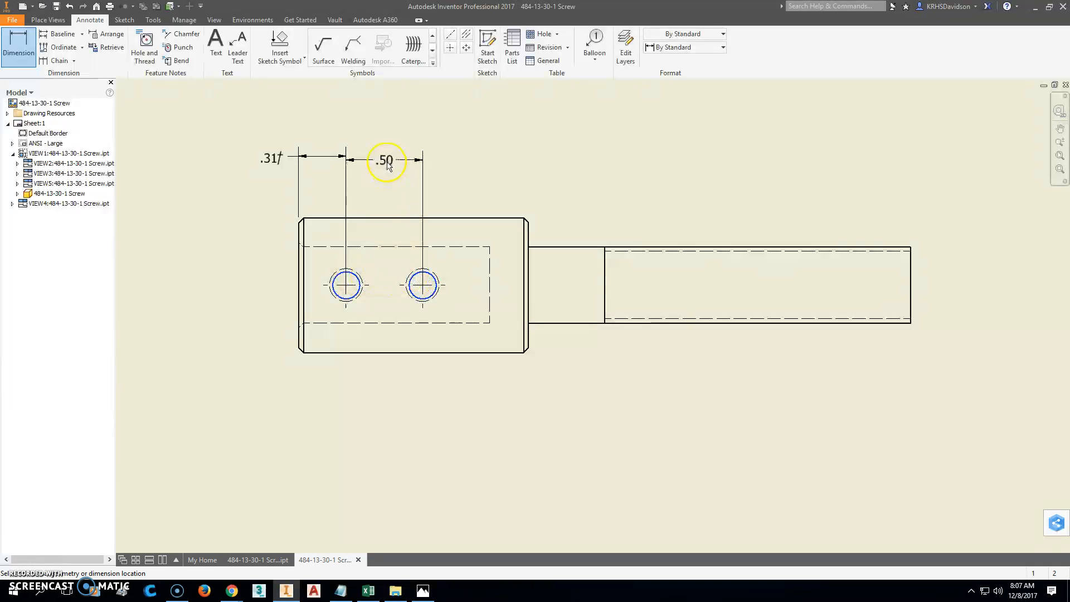
click(383, 157)
click(271, 238)
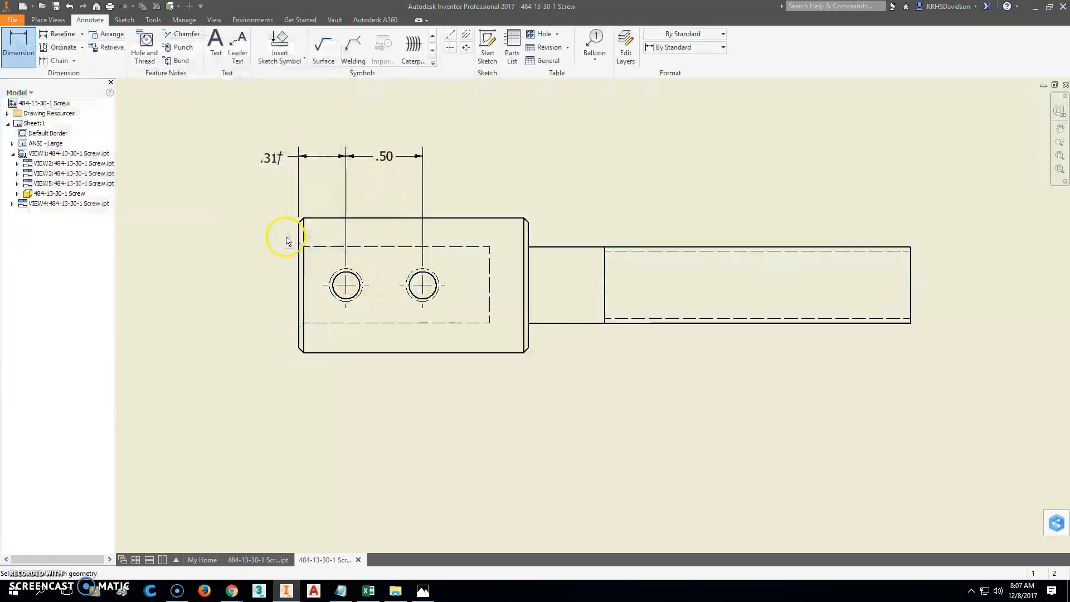
Add a bisecting centerline along the shaft in the top view and extend it through the head to the nearer cross hole.
scroll(520, 375, down, 3)
middle_drag(580, 373, 444, 298)
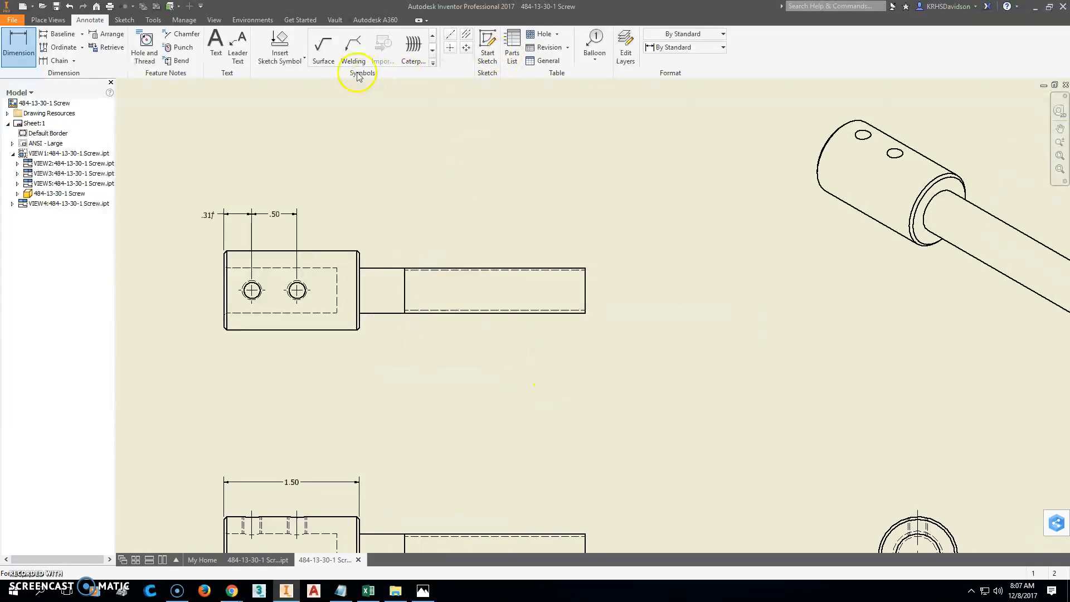
click(465, 35)
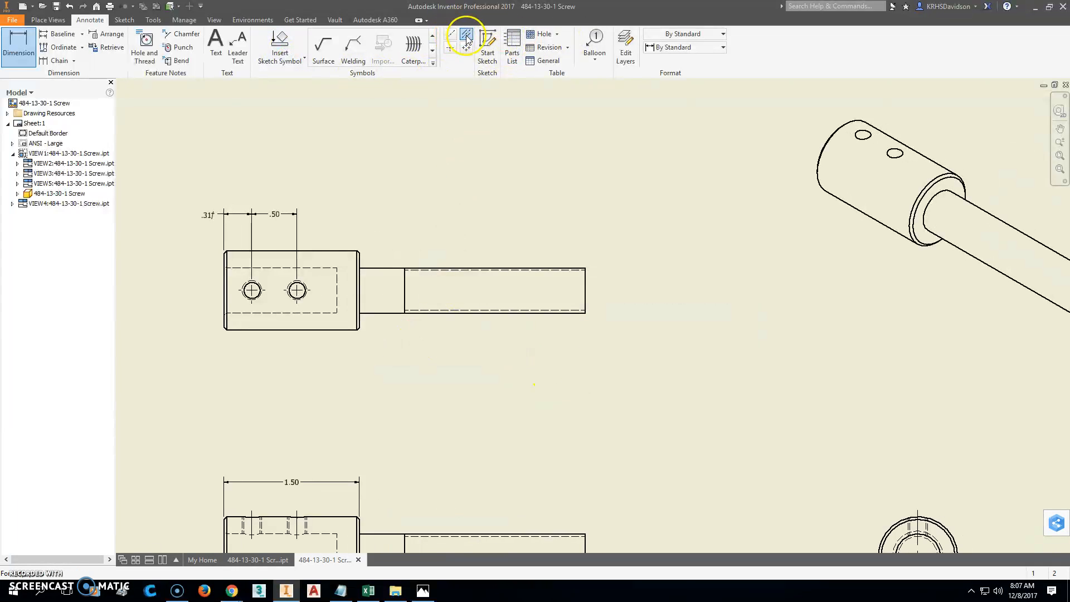
click(445, 270)
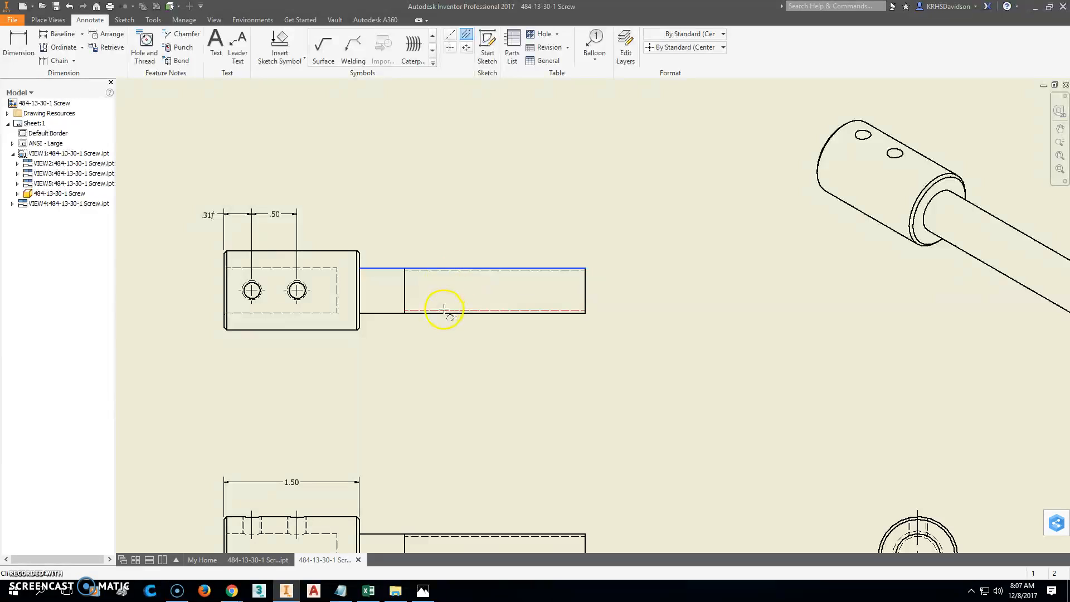
click(444, 312)
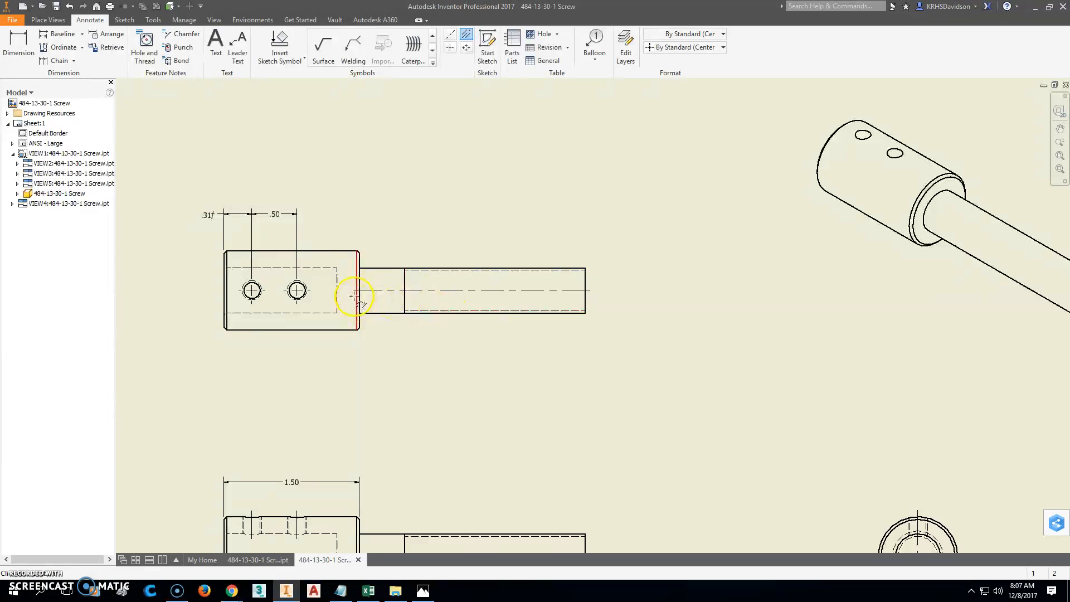
key(Escape)
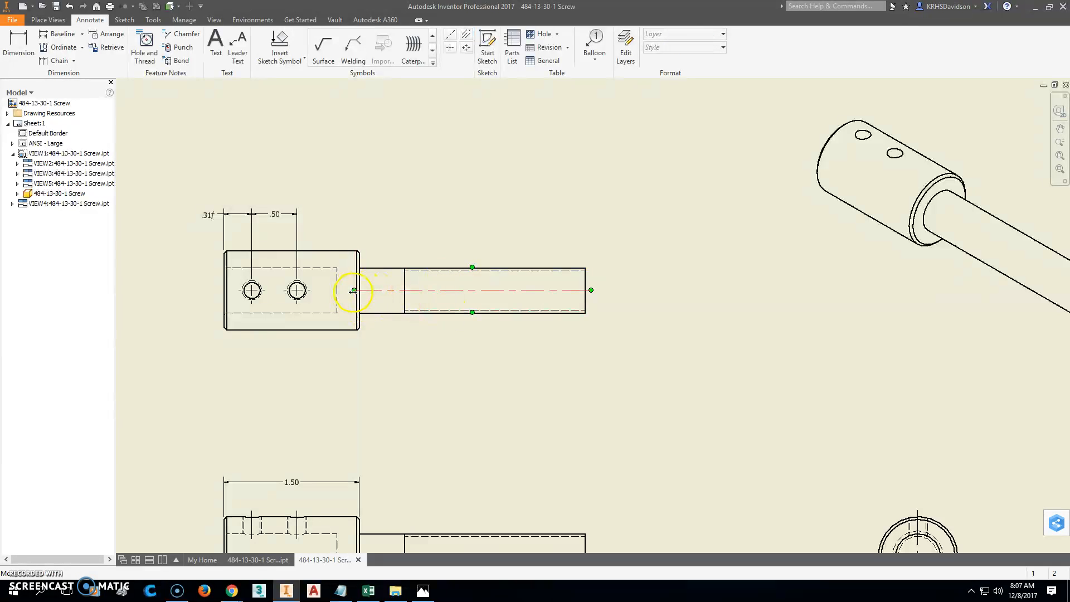
click(309, 288)
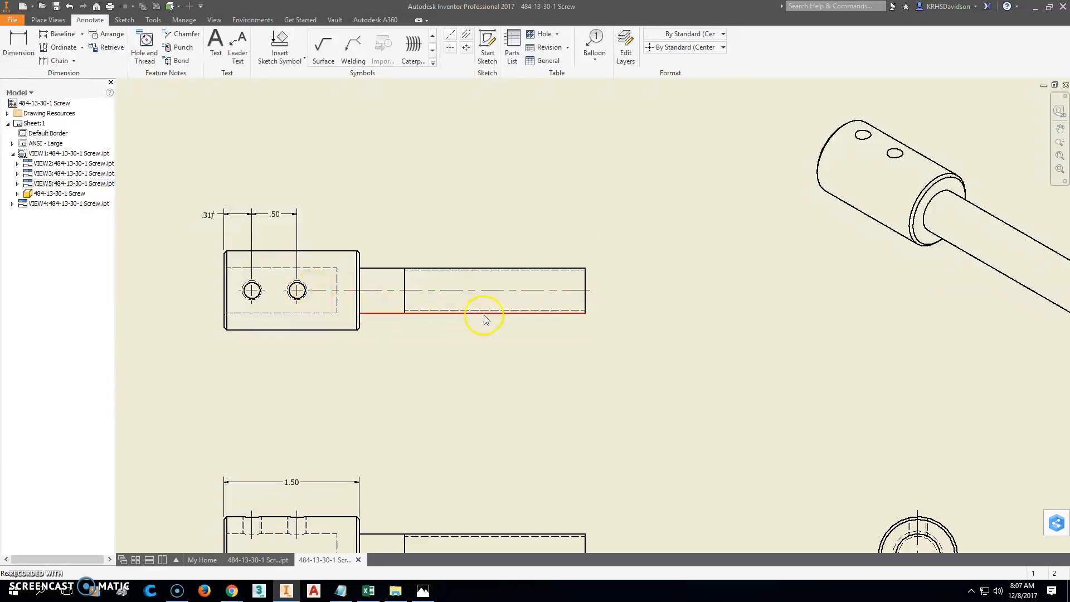
Check the arbor reference image in Photos and dimension the bore's diameter with an angled leader in the bored end view.
mouse_move(336, 387)
middle_down()
mouse_move(546, 374)
mouse_move(509, 374)
middle_up()
mouse_move(576, 371)
middle_down()
mouse_move(539, 373)
mouse_move(460, 286)
middle_up()
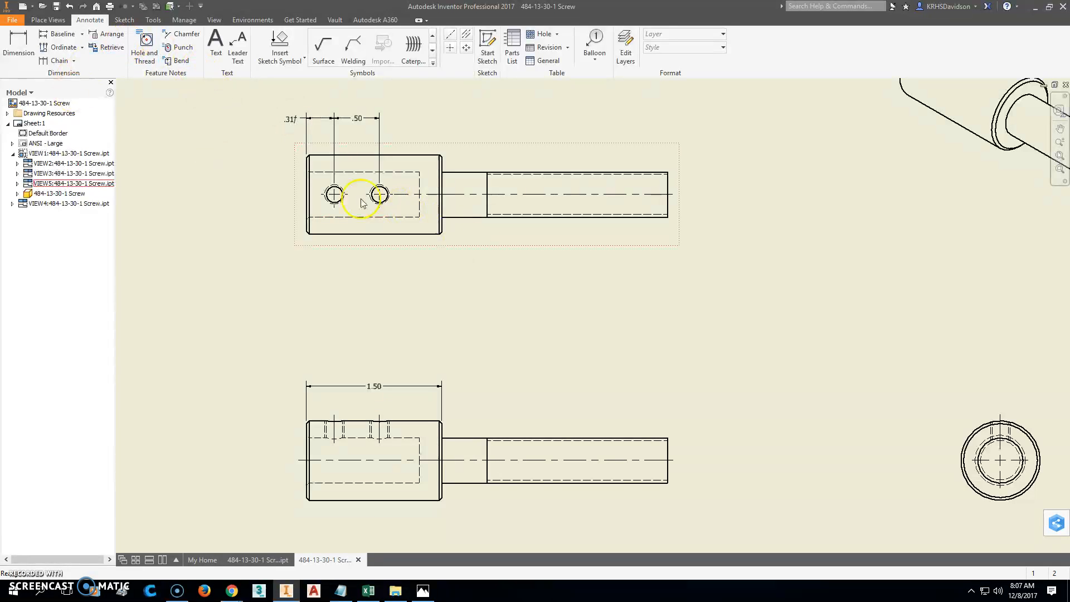
middle_drag(492, 272, 478, 313)
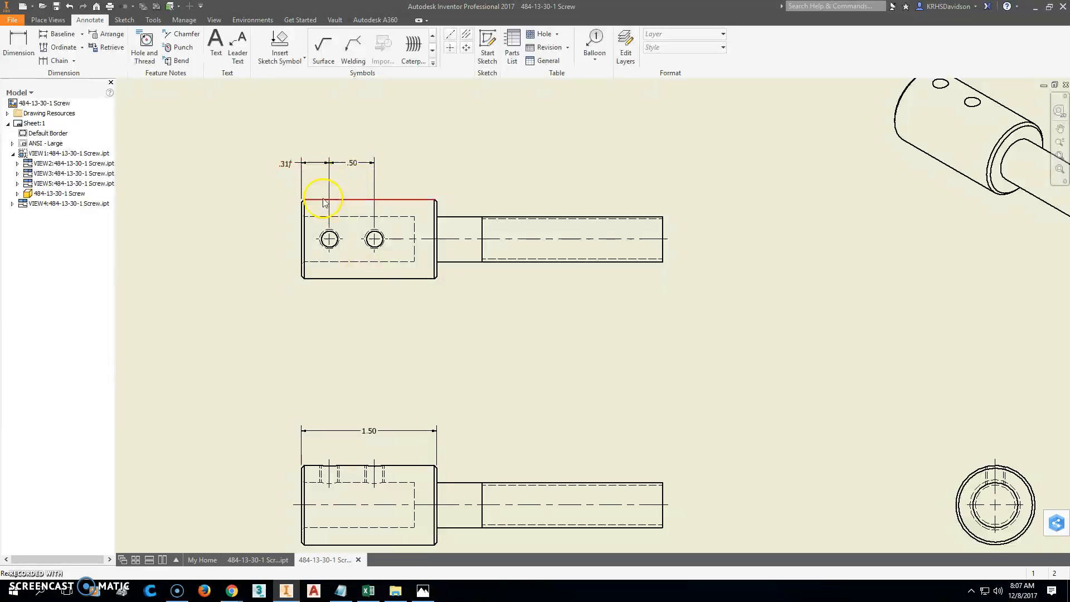
click(423, 592)
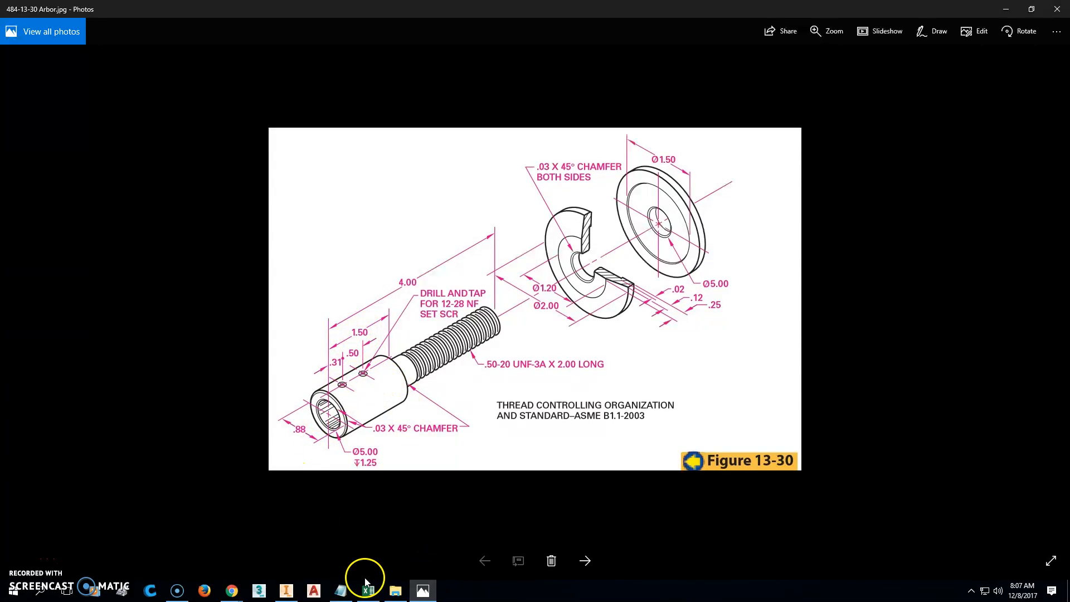
click(287, 590)
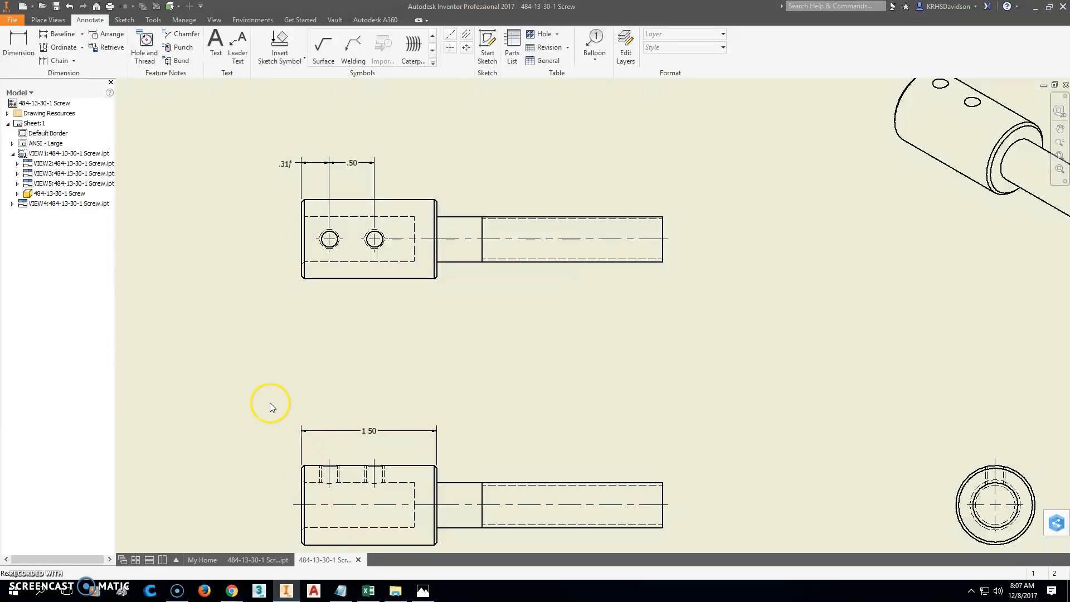
scroll(362, 387, up, 2)
middle_drag(362, 387, 652, 290)
scroll(490, 361, up, 2)
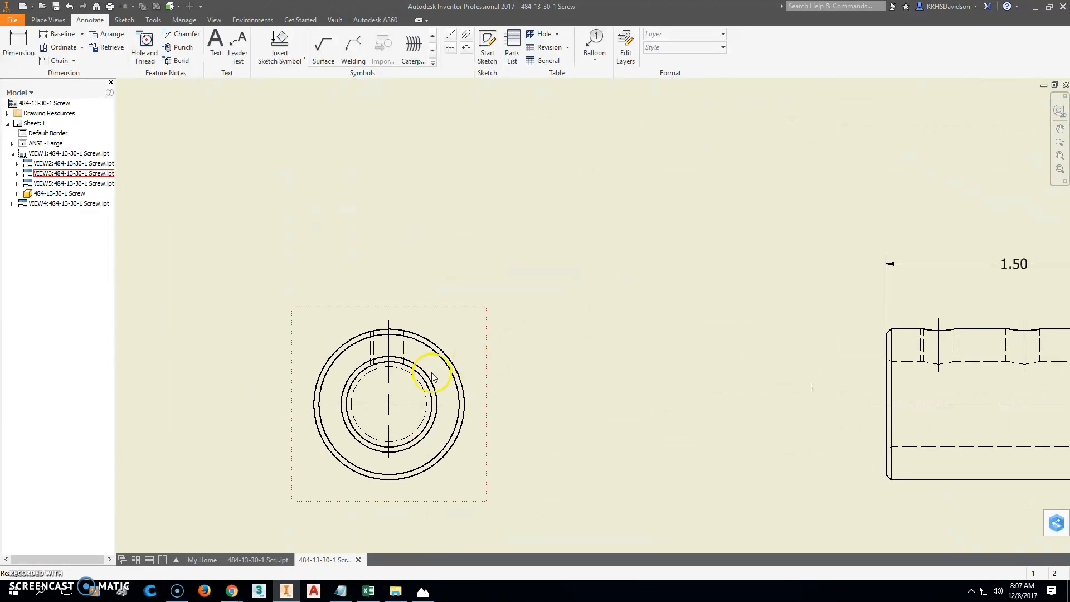
click(19, 45)
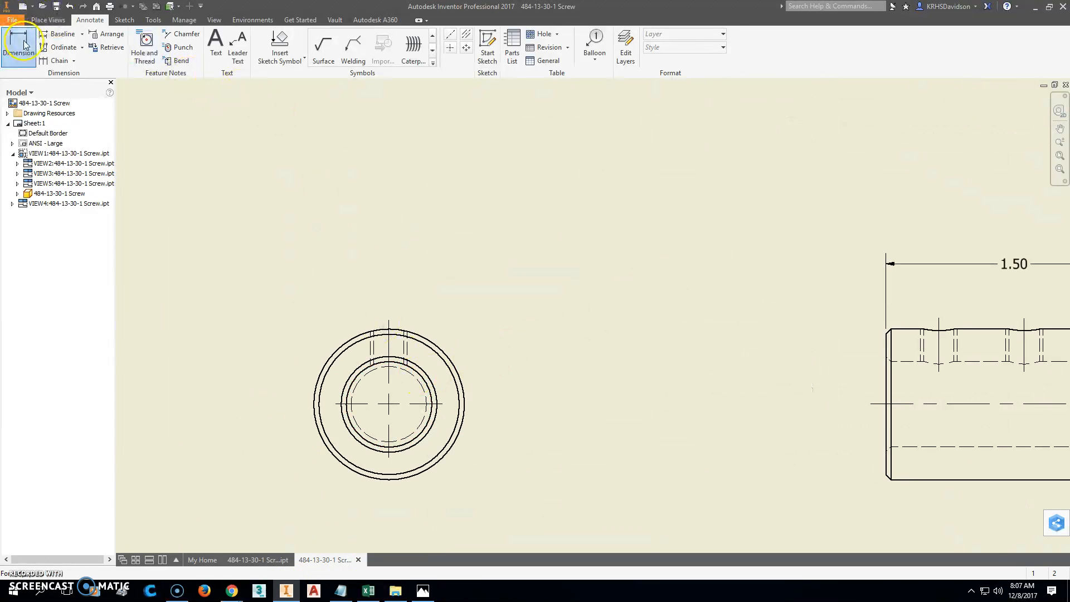
click(422, 381)
click(508, 320)
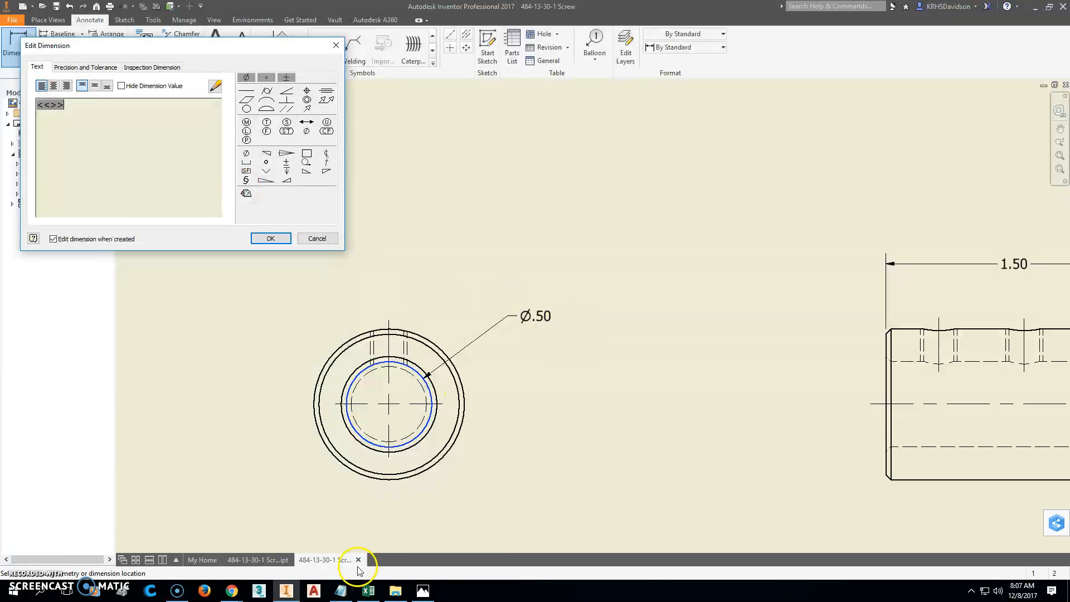
Append the depth symbol and 1.25 to the bore's diameter dimension, following the arbor reference image.
click(422, 590)
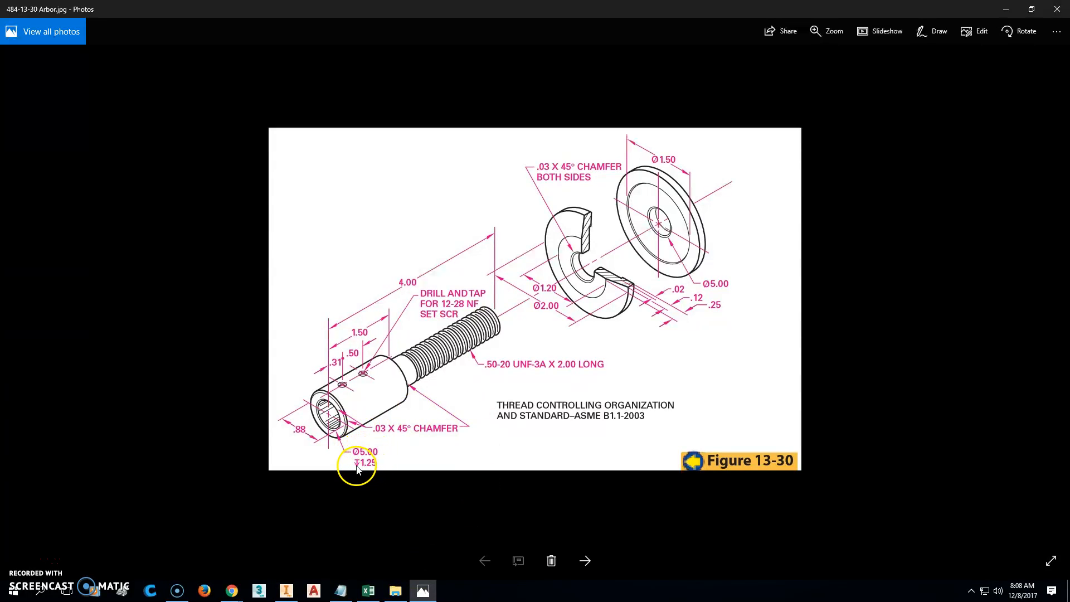
click(283, 590)
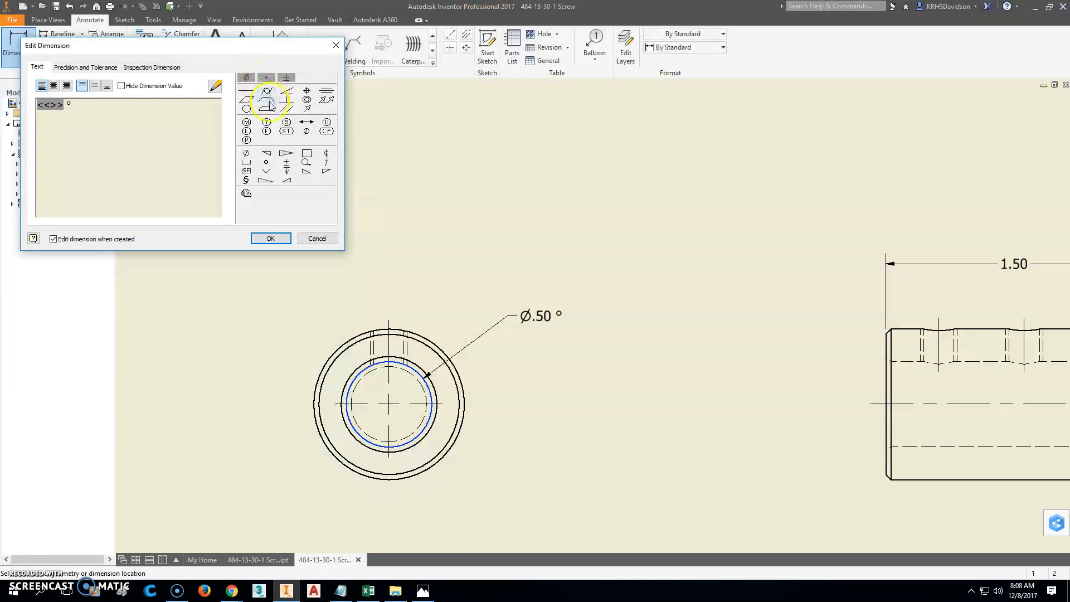
click(287, 171)
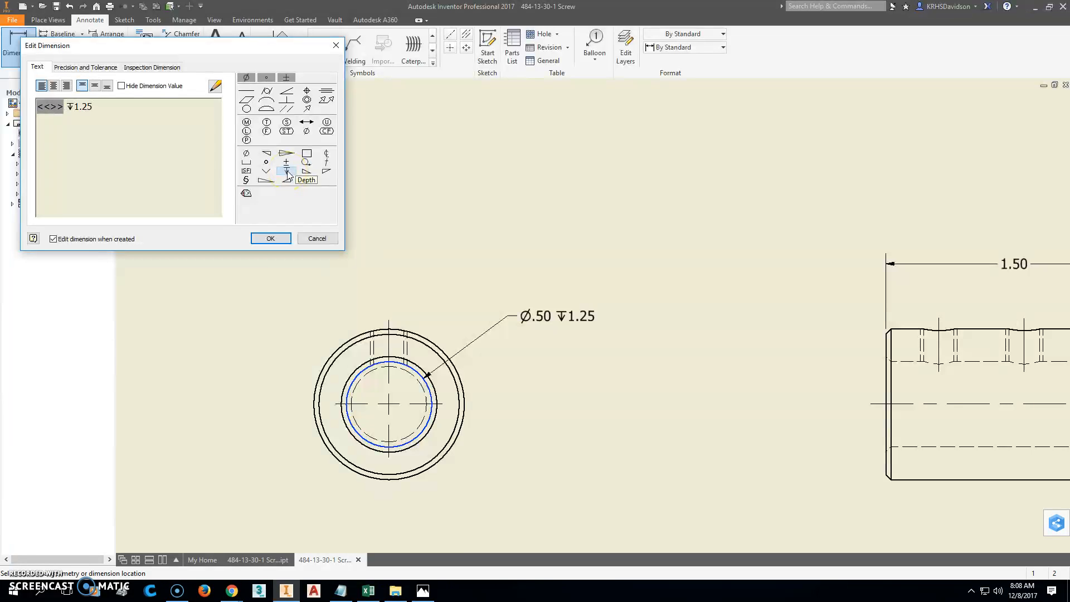
click(276, 244)
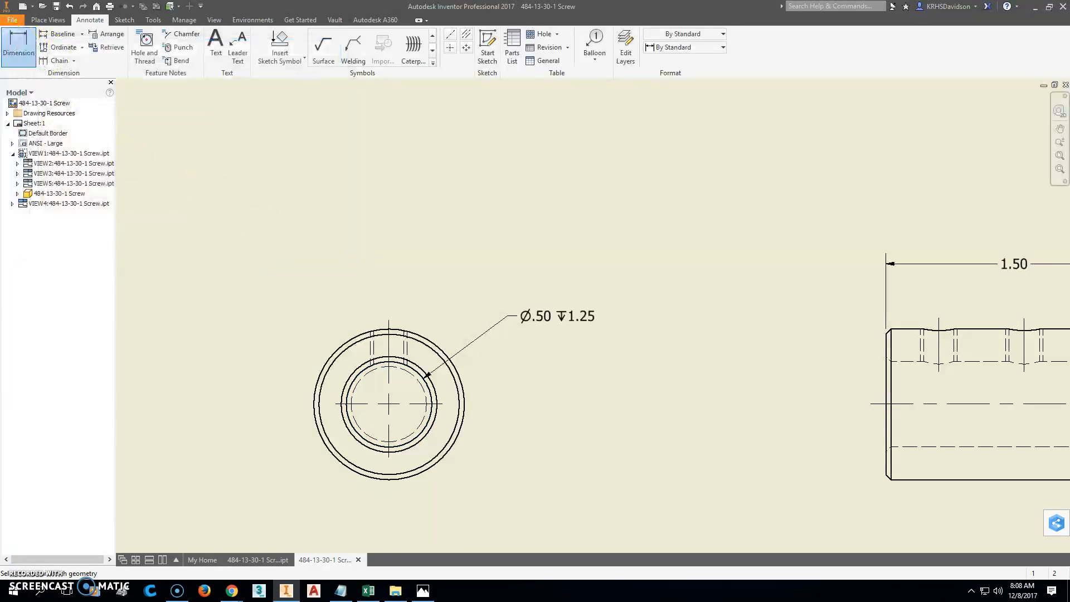
Dimension the head's outer diameter in the bored end view, placing the text above the bore's dimension.
click(437, 346)
click(483, 270)
click(314, 236)
drag(352, 347, 268, 298)
Attach a leader note to the lower chamfer at the head's outer end in the front view, running diagonally down and away from the part.
click(237, 47)
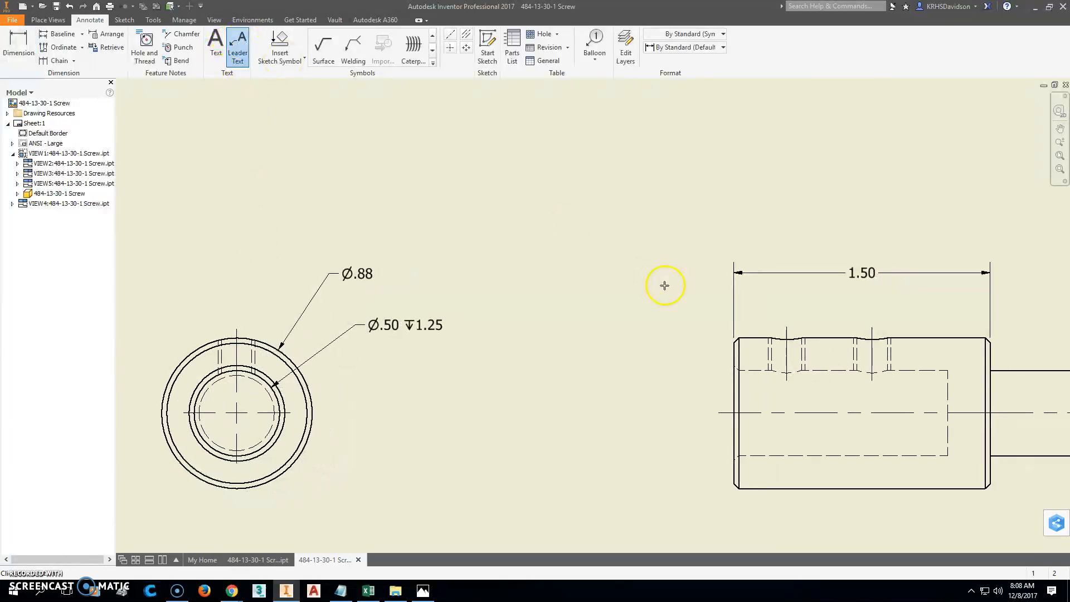
scroll(730, 486, down, 2)
scroll(736, 490, up, 5)
click(740, 489)
middle_drag(663, 510, 785, 366)
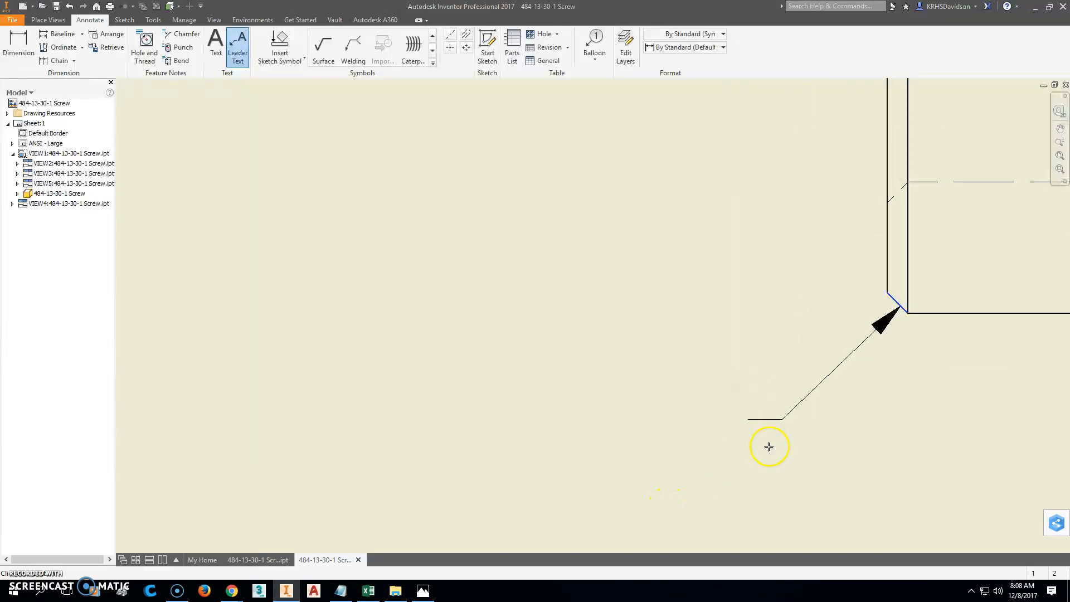
click(685, 508)
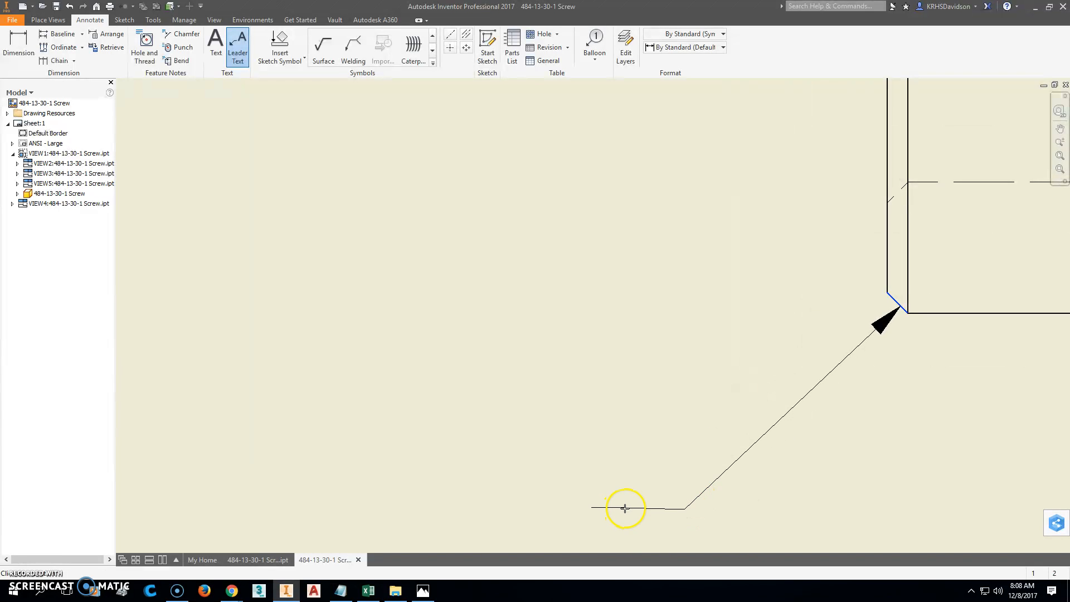
right_click(624, 508)
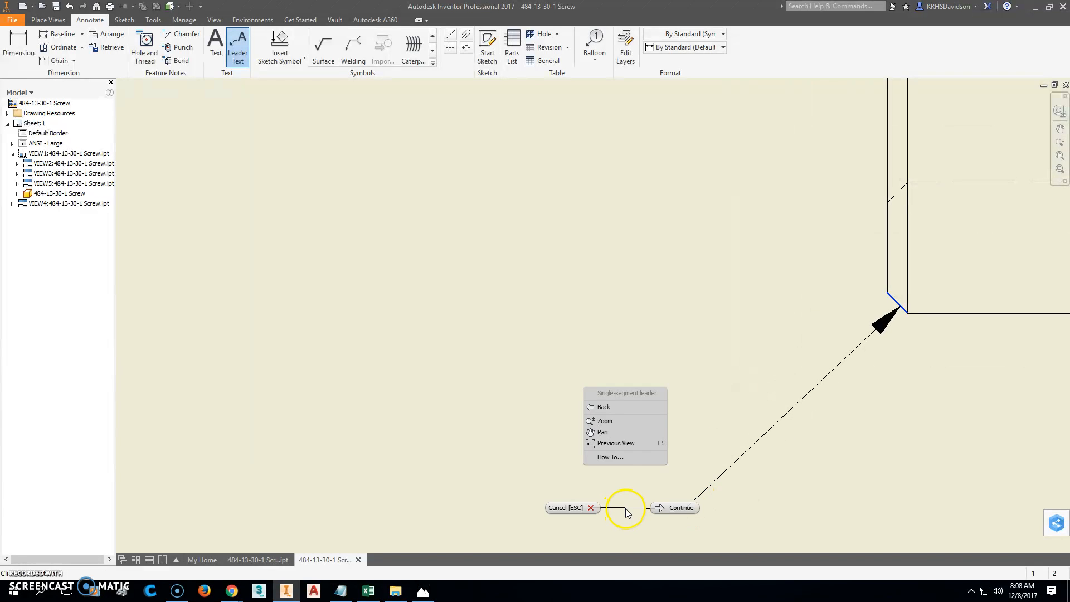
click(663, 508)
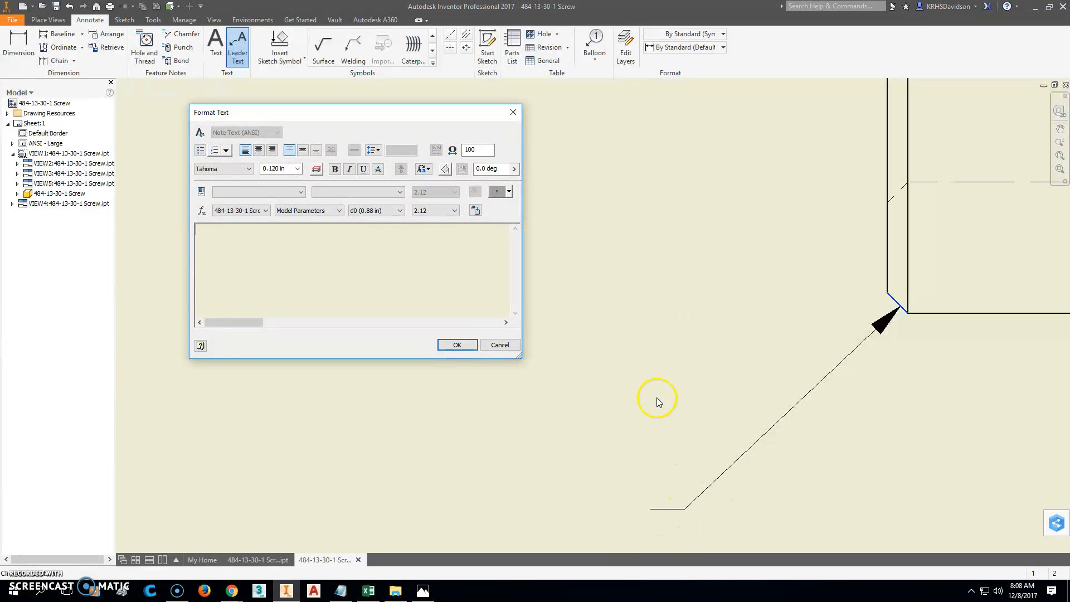
Check the arbor reference image in Photos and enter the chamfer's leader note as 0.03 x 45° CHAMFER, with 3 PLACES on a second line.
click(423, 590)
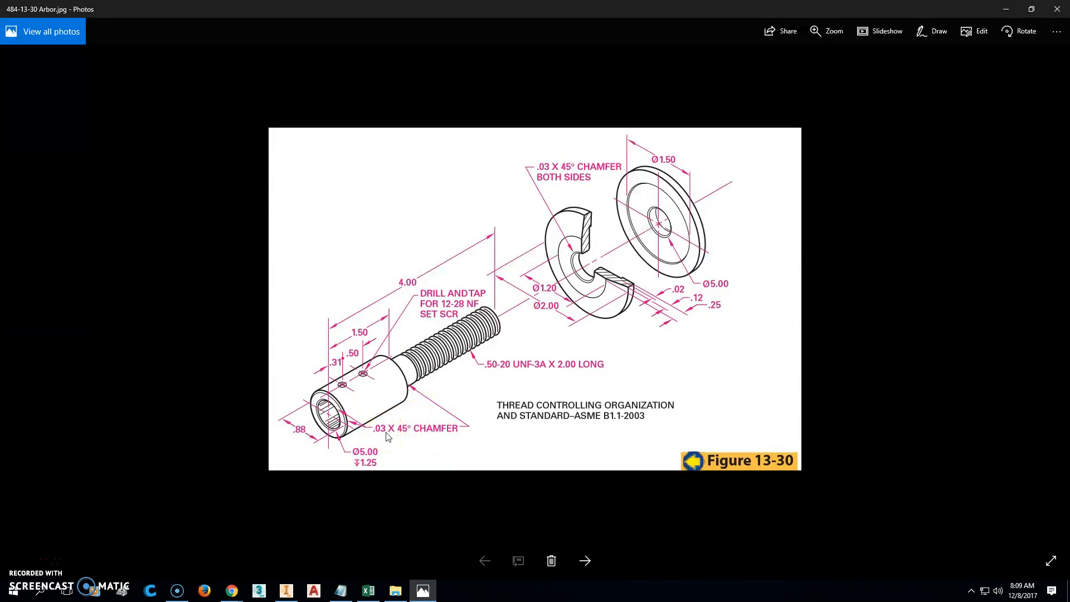
click(286, 590)
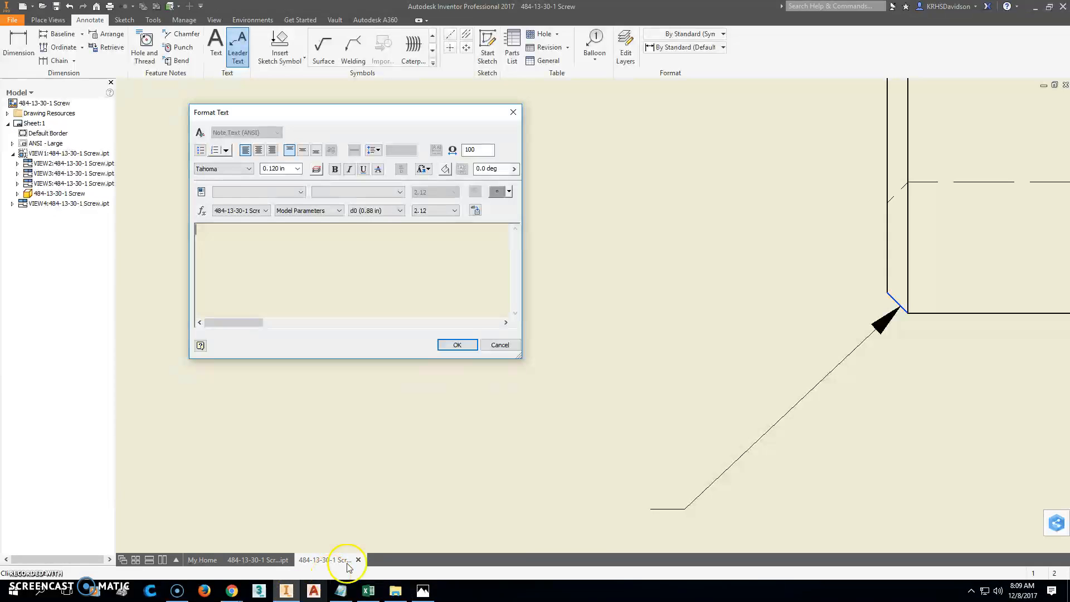
text(x 45)
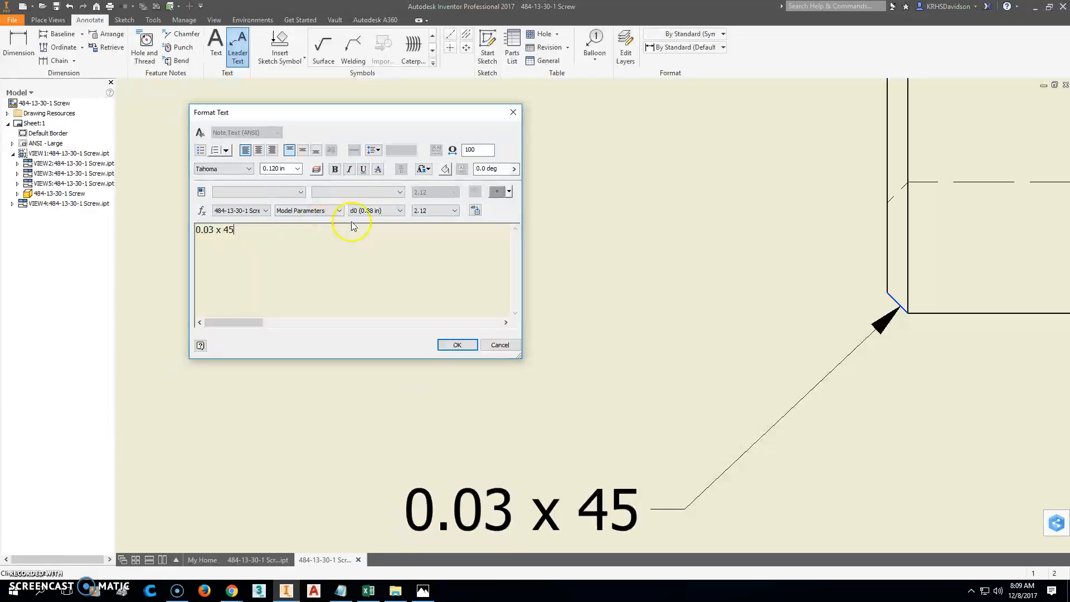
click(498, 195)
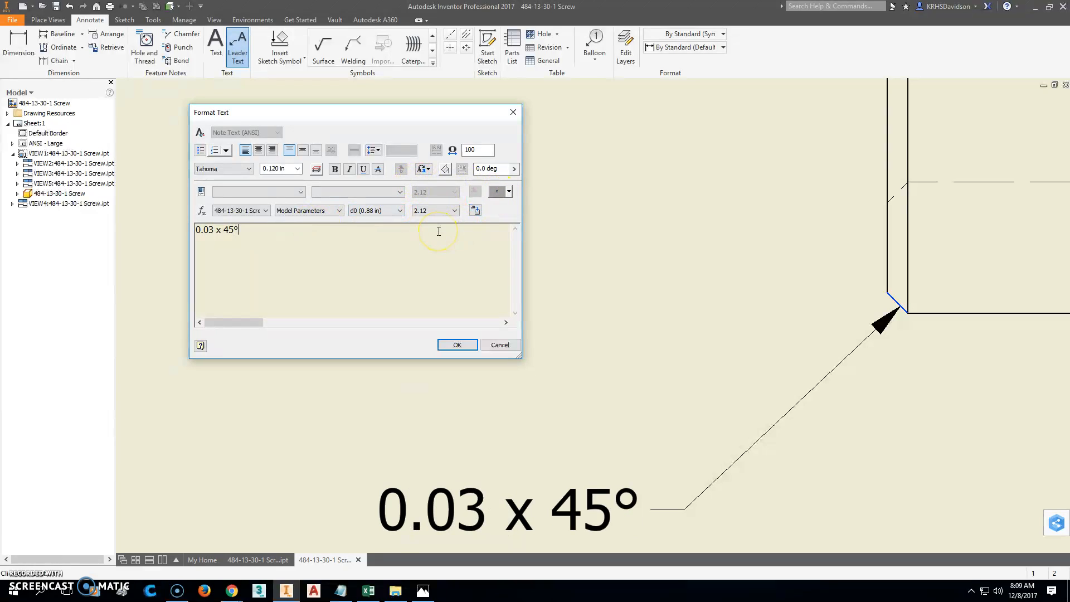
text(chmfer)
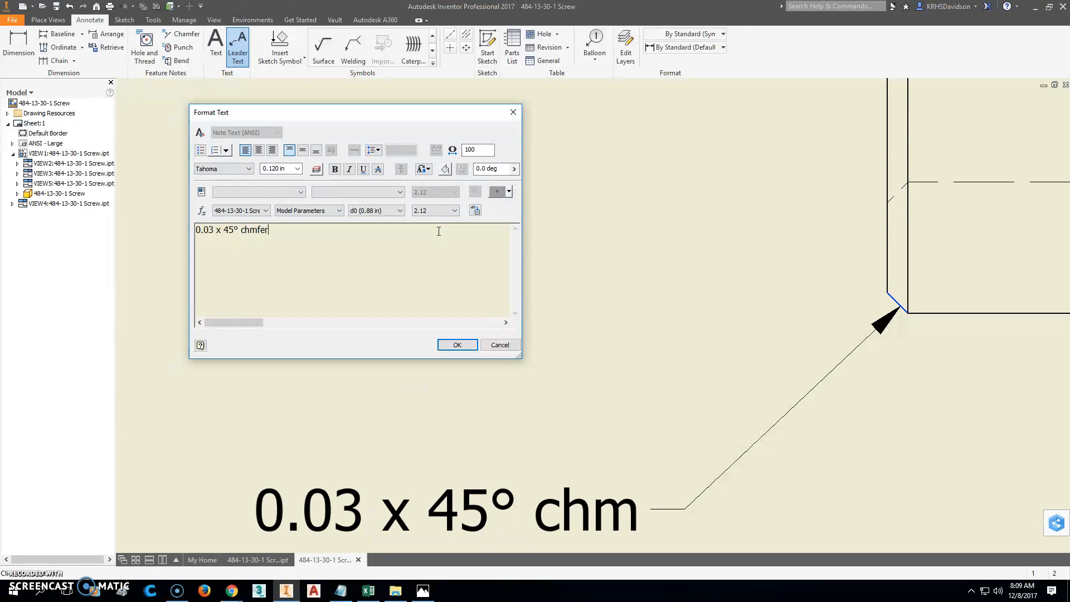
key(BackSpace)
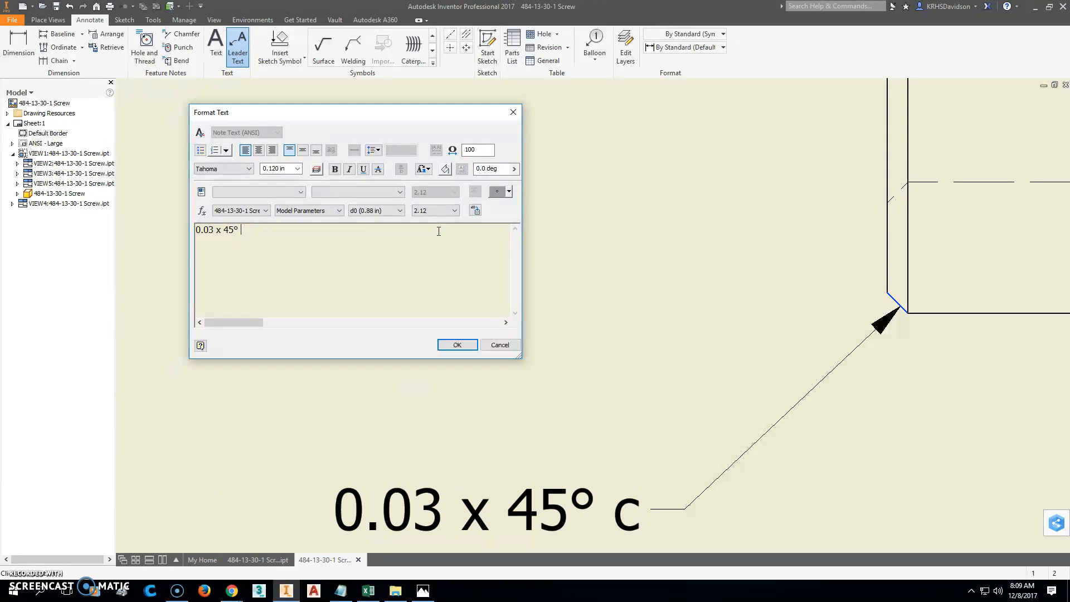
text(CHAMFER)
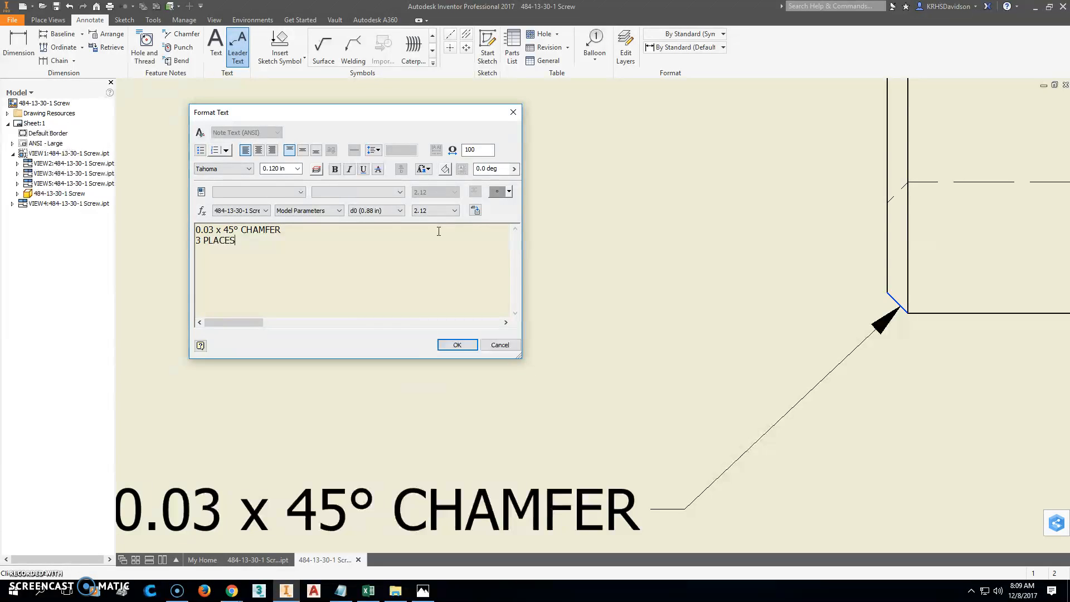
click(457, 345)
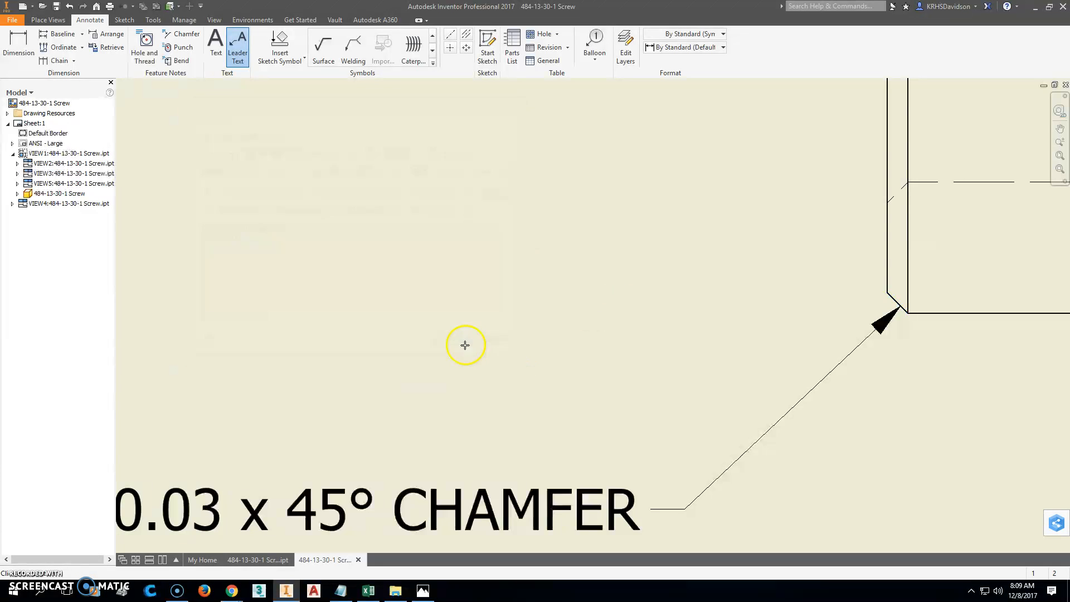
Examine the head's outer and bore chamfers in the front view, and review the arbor reference image in Photos for the remaining callouts.
scroll(494, 390, down, 3)
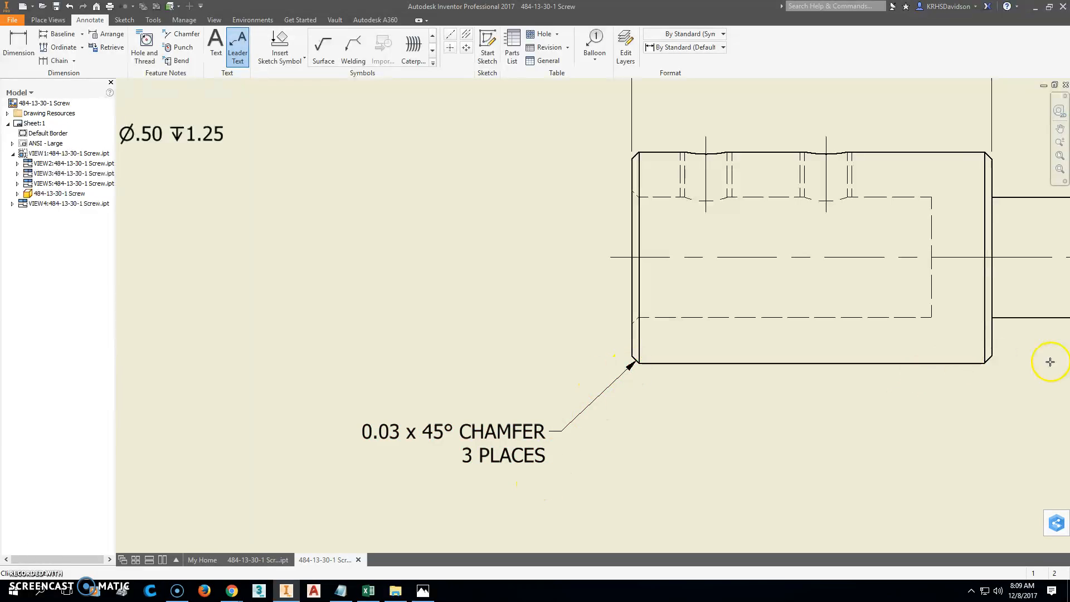
scroll(644, 338, up, 5)
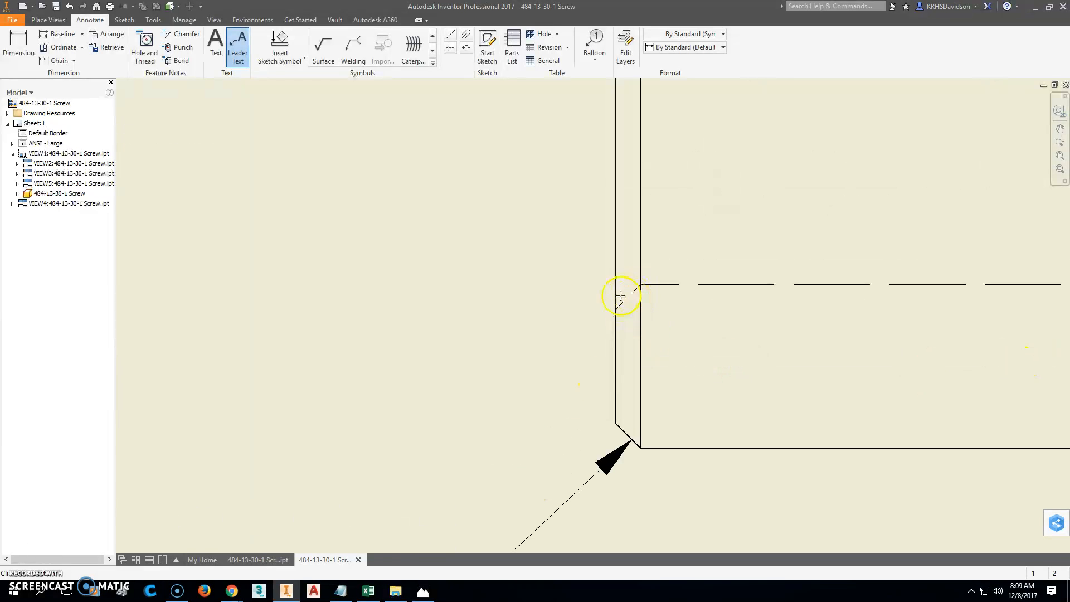
scroll(630, 322, down, 5)
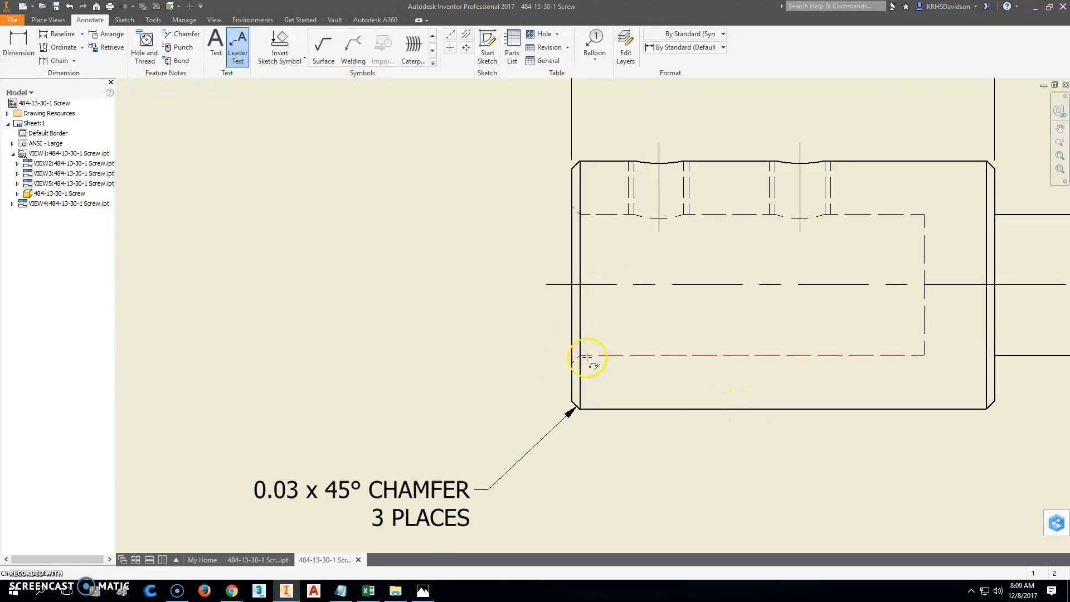
scroll(625, 405, up, 3)
scroll(626, 405, down, 5)
middle_drag(752, 466, 582, 402)
click(423, 590)
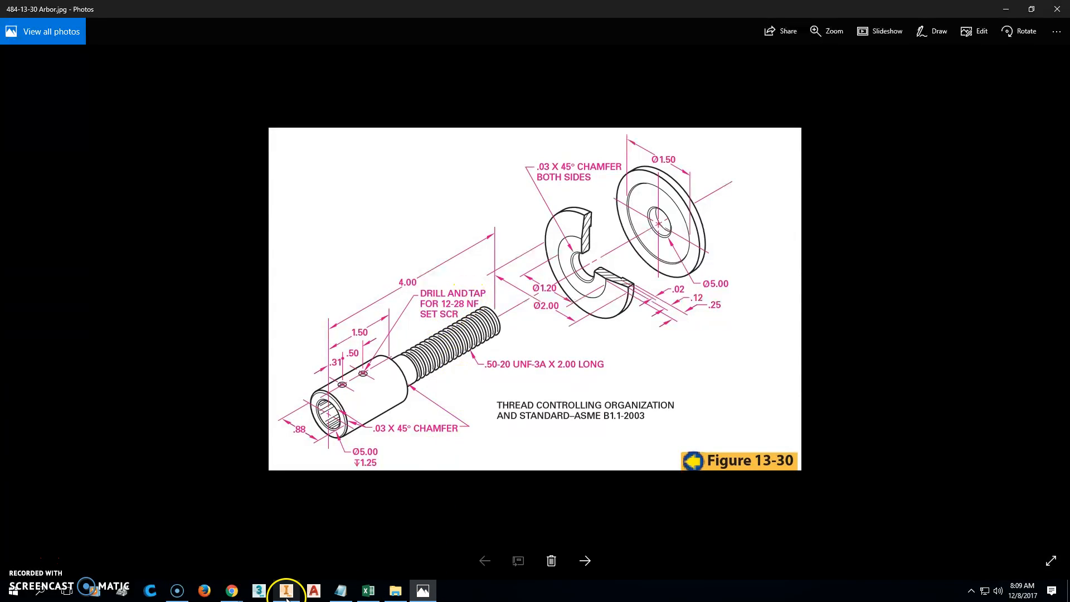
mouse_move(292, 595)
click(290, 556)
Add a radius dimension to the tapped hole nearer the shank in the top view, placing its text diagonally below the head.
scroll(495, 394, down, 3)
middle_drag(545, 321, 537, 364)
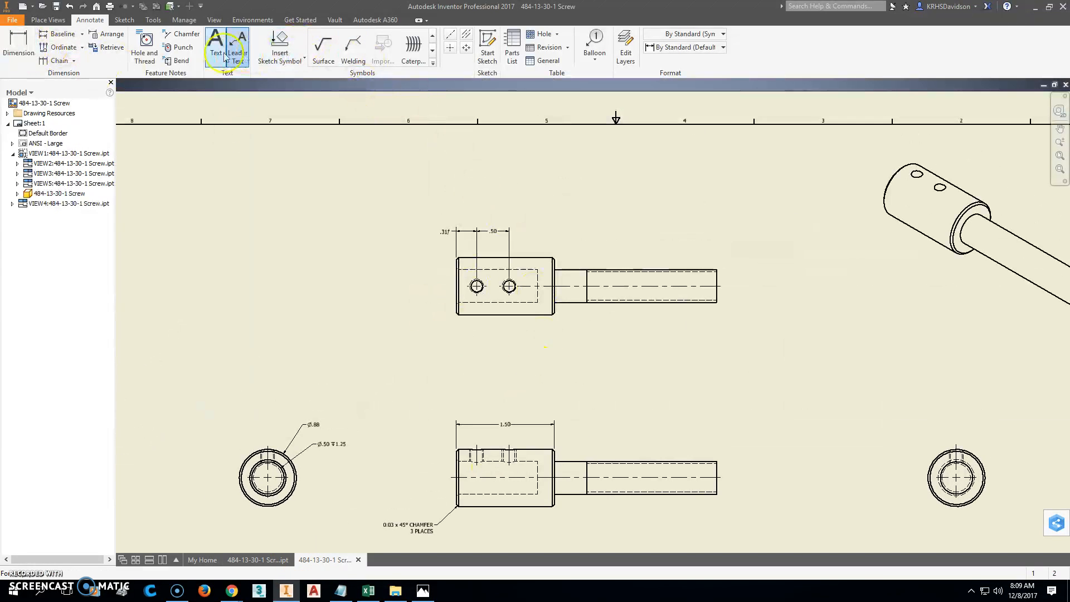
scroll(473, 284, up, 3)
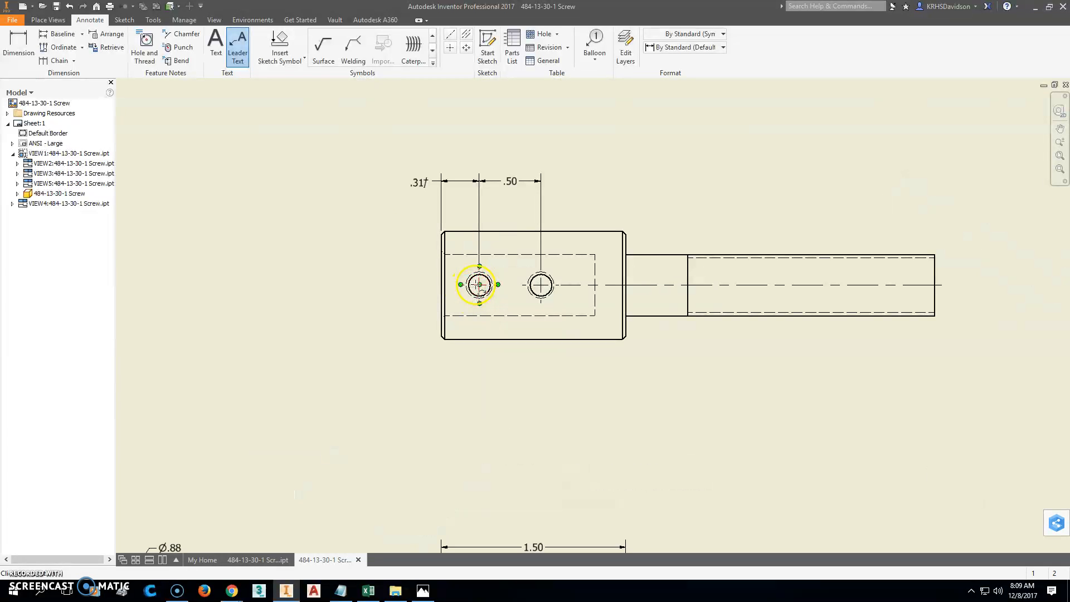
click(19, 48)
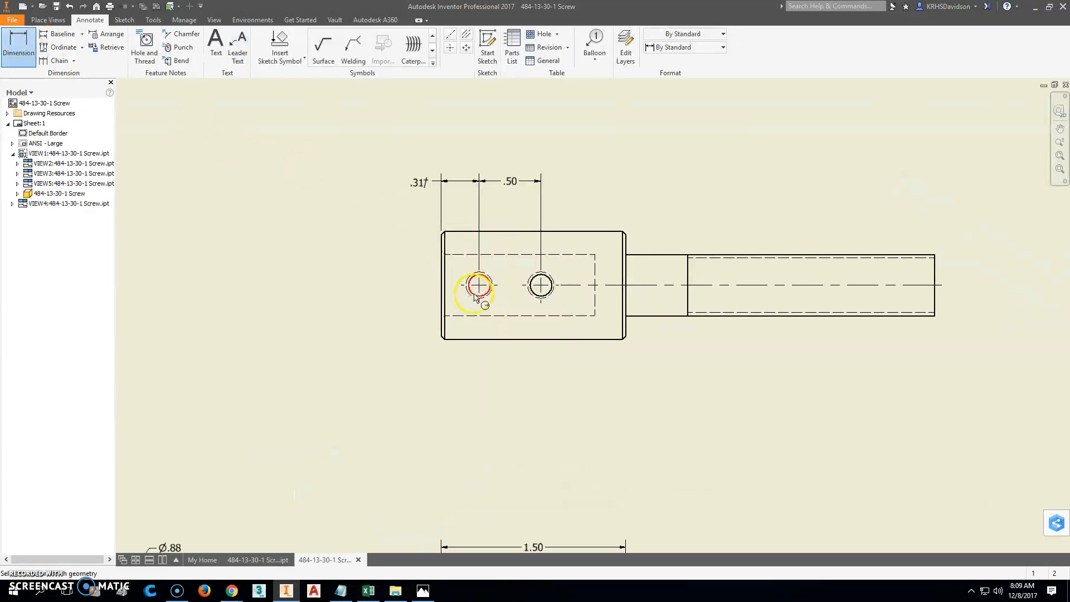
click(541, 294)
click(485, 389)
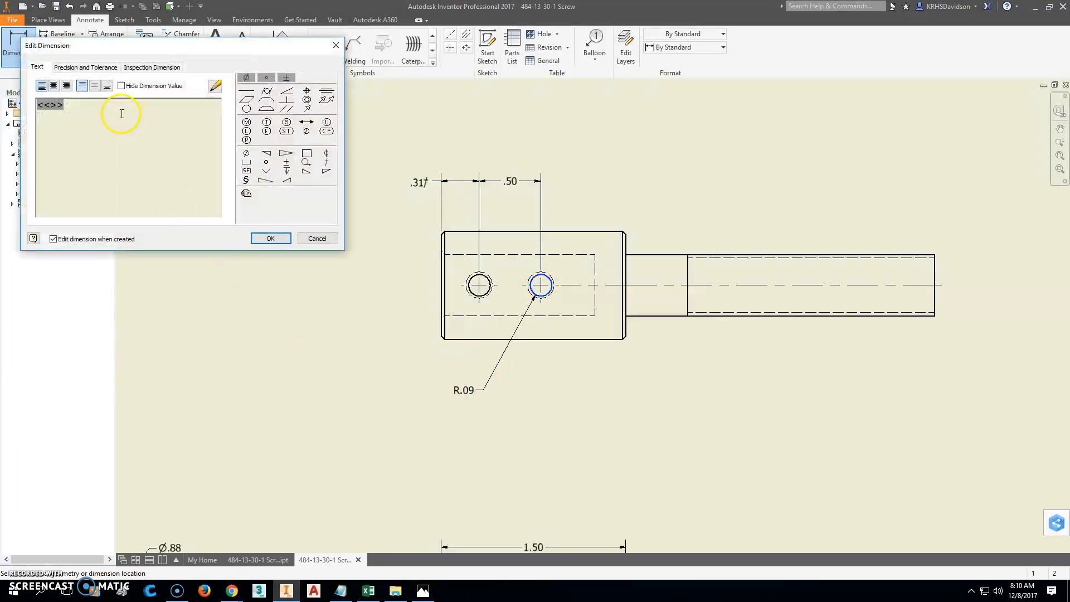
Hide the tapped hole dimension's value and replace it with the text 12-28 UNF THRU, with 2 PLACES on a second line.
drag(116, 105, 7, 115)
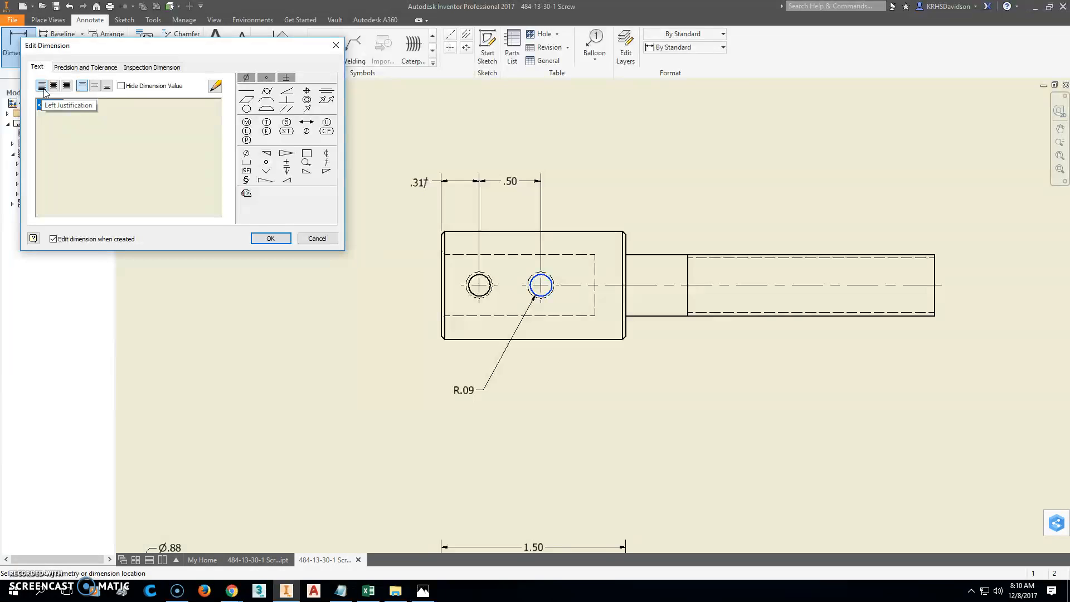
click(88, 121)
click(82, 114)
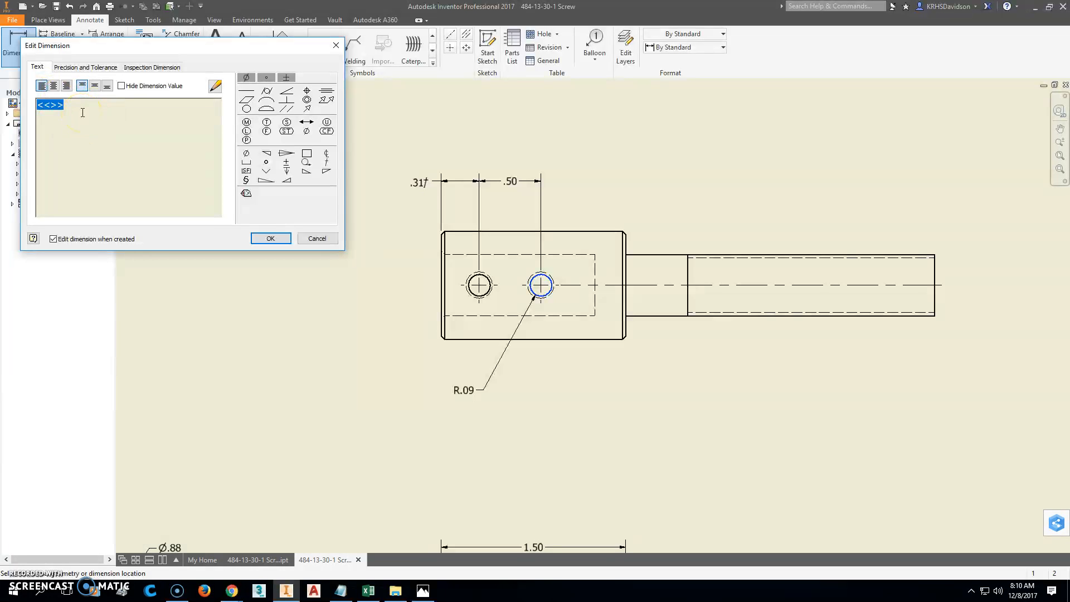
click(121, 87)
text(12-28 UNF)
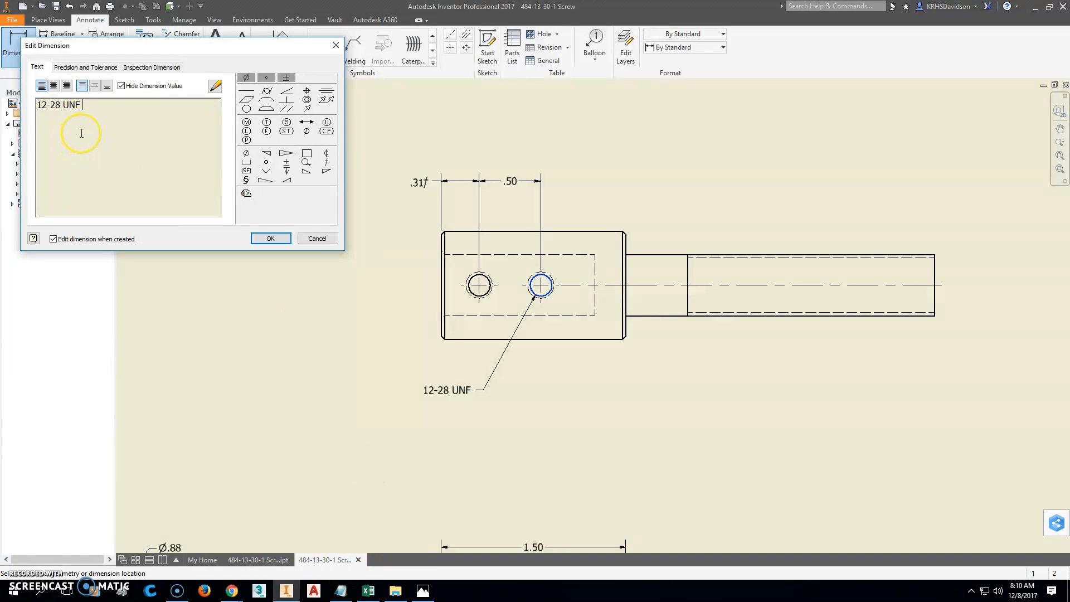
text(THRU)
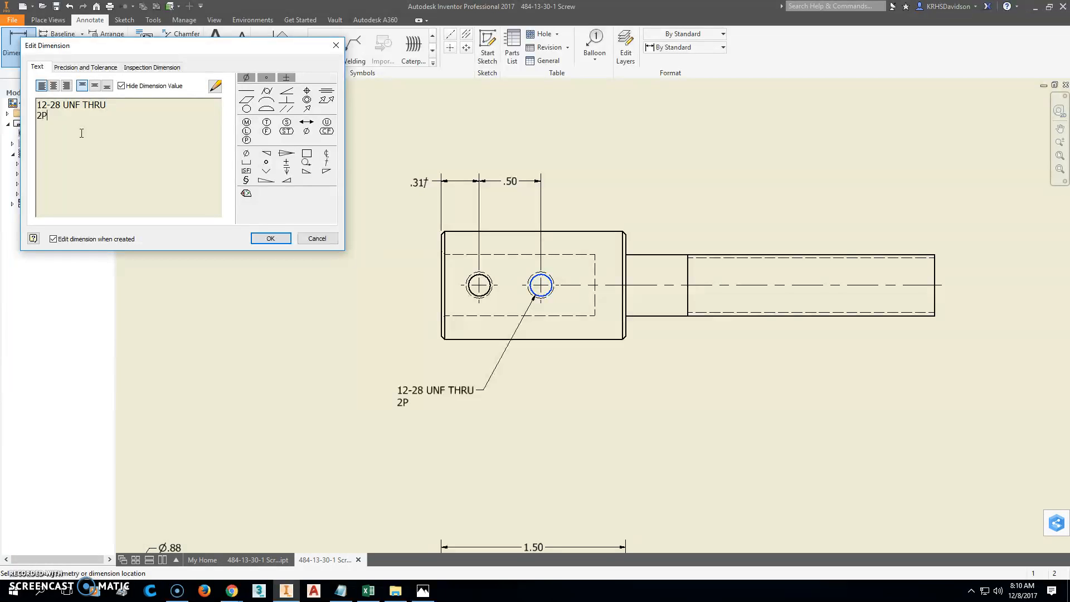
text( 2 PLACES)
click(43, 116)
click(259, 234)
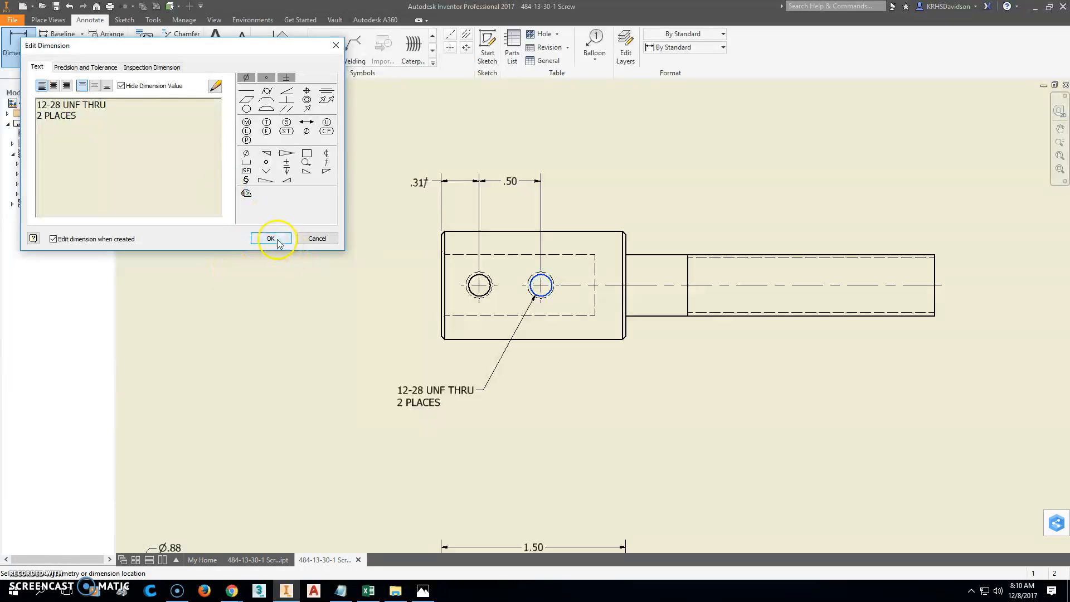
click(277, 239)
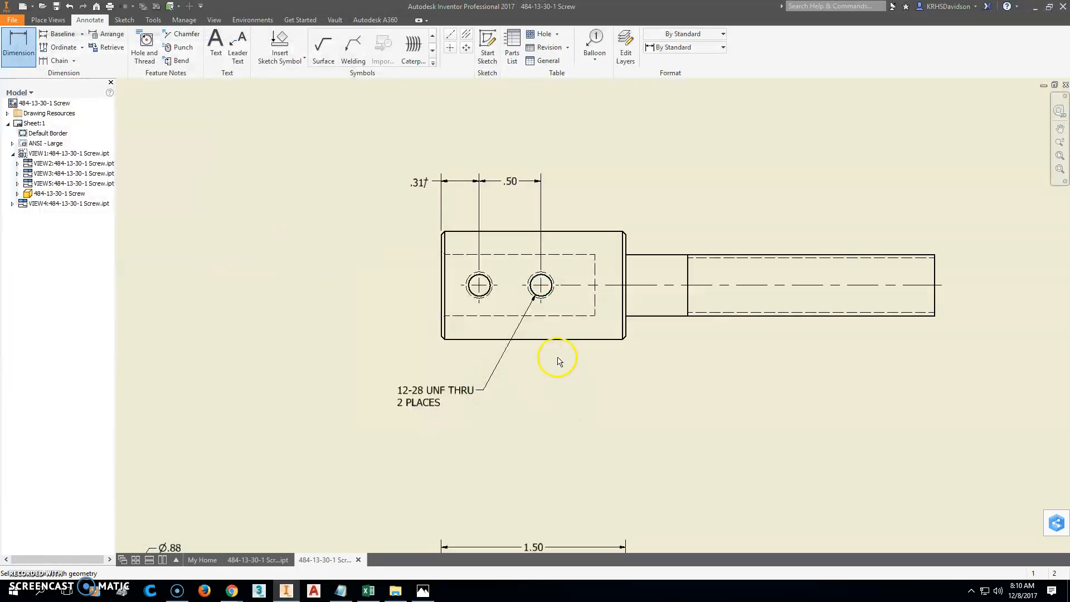